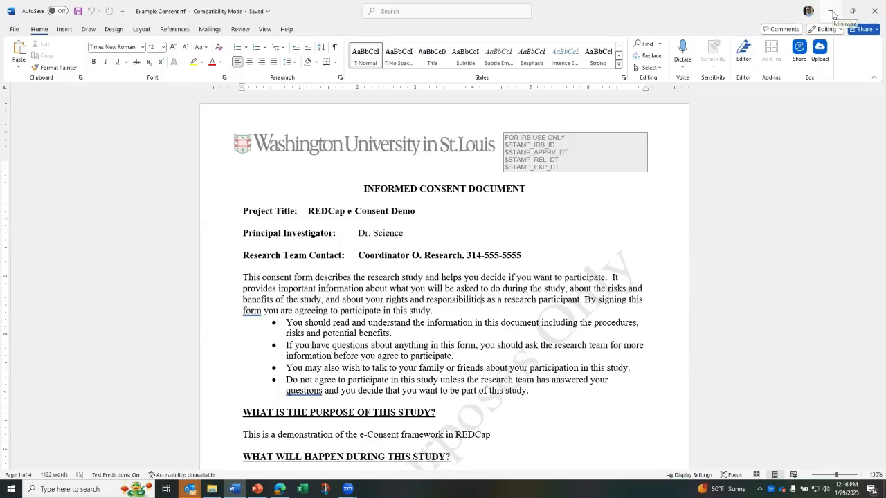
# Switch to the browser with the REDCap welcome page and open the Version 14 Production Server login
pyautogui.click(833, 14)
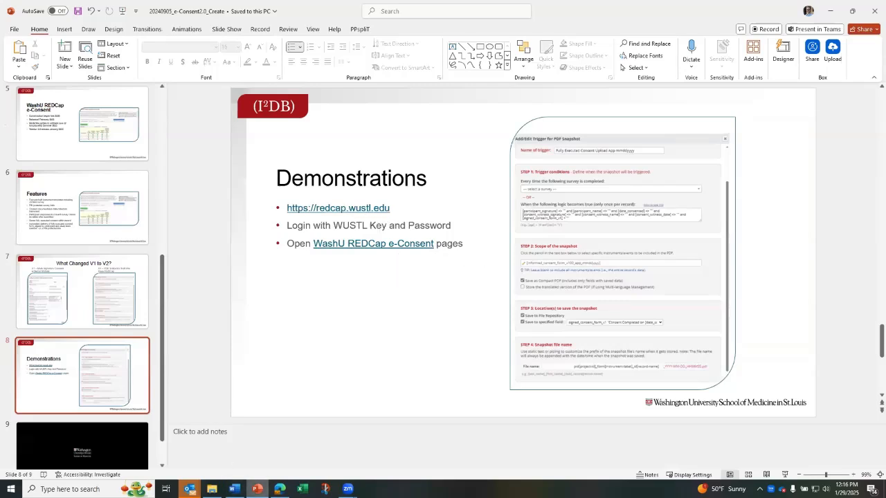
pyautogui.click(279, 488)
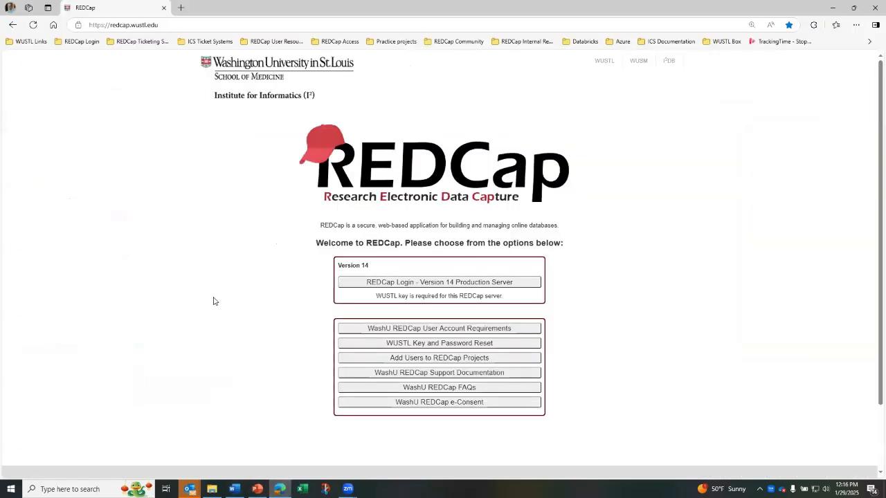
pyautogui.hotkey('ctrl', '+')
pyautogui.hotkey('ctrl', '+')
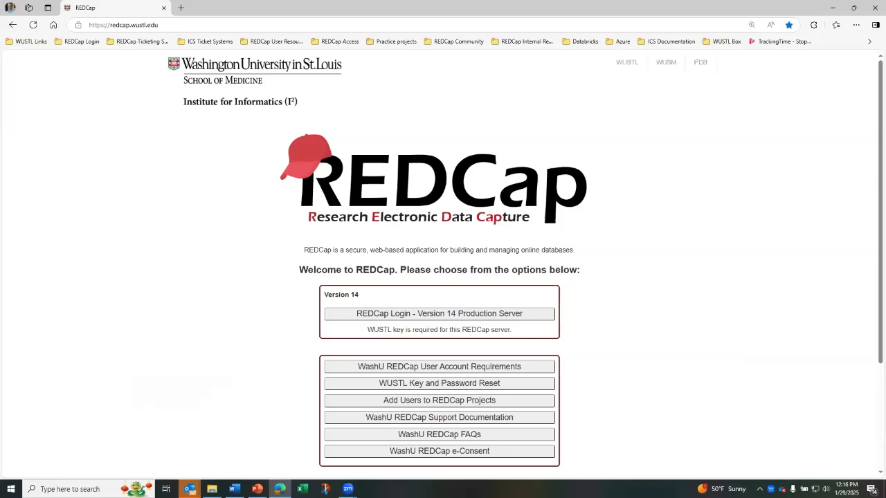
pyautogui.click(417, 318)
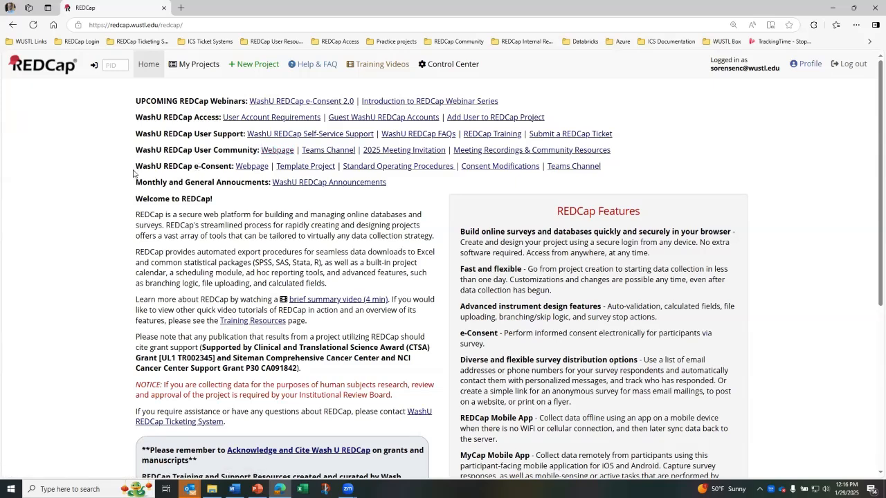
# Open the WashU REDCap e-Consent webpage linked on the REDCap home page
pyautogui.moveTo(136, 167); pyautogui.dragTo(233, 168)
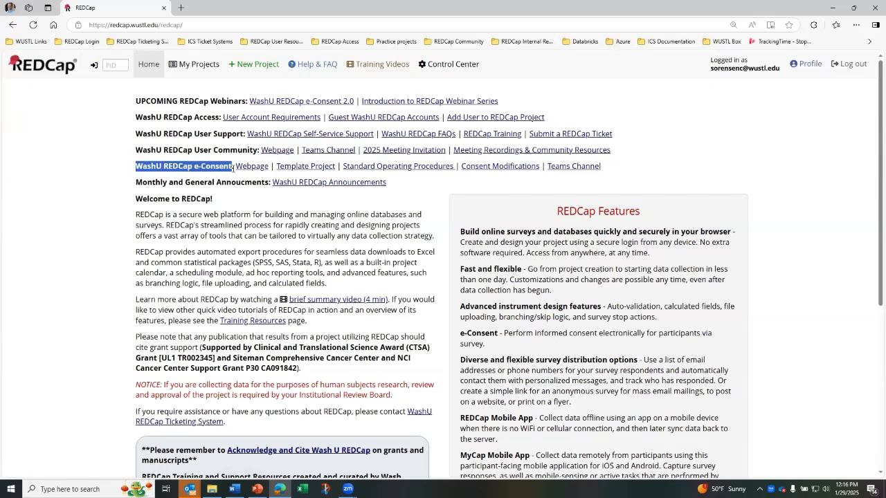
pyautogui.click(227, 177)
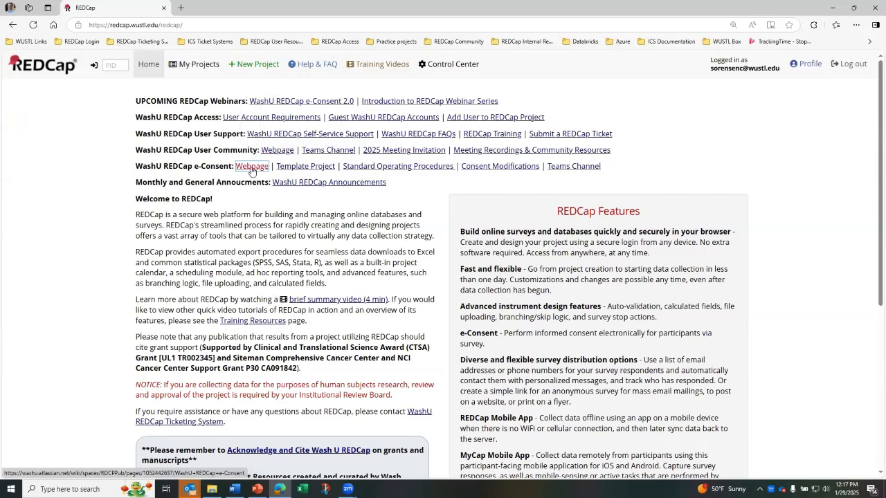
pyautogui.click(250, 168)
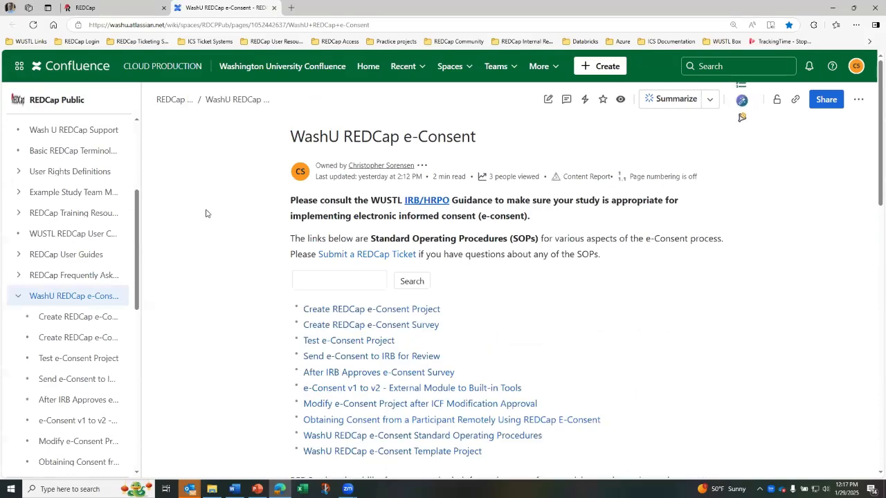
pyautogui.click(112, 10)
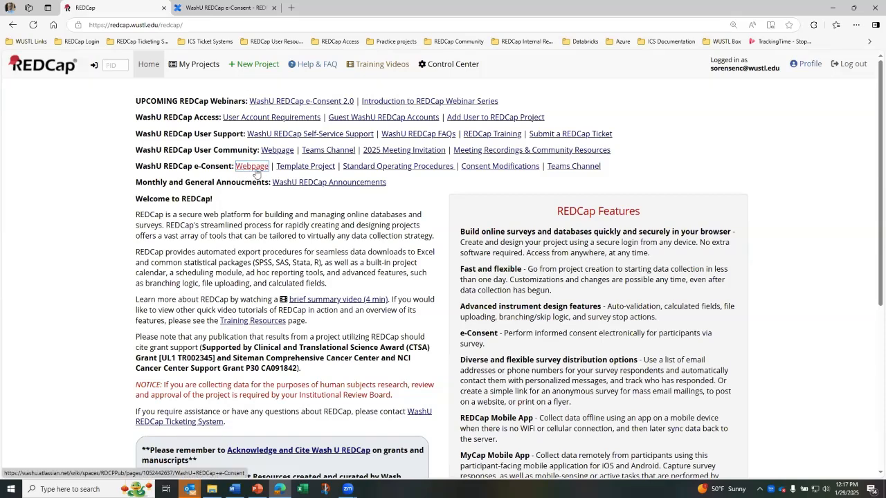
pyautogui.click(230, 6)
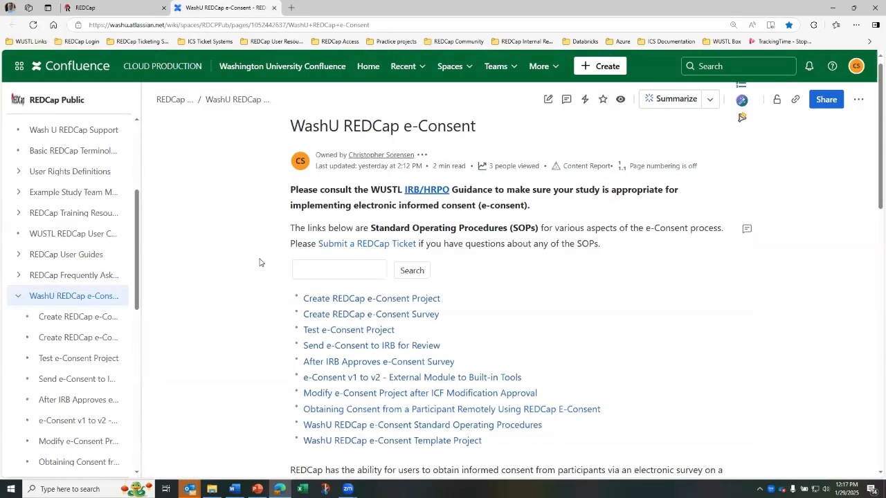
# Open the Create REDCap e-Consent Project guide and review its Automated Survey Invitation, User Rights and Create Project sections
pyautogui.scroll(-1, 258, 259)
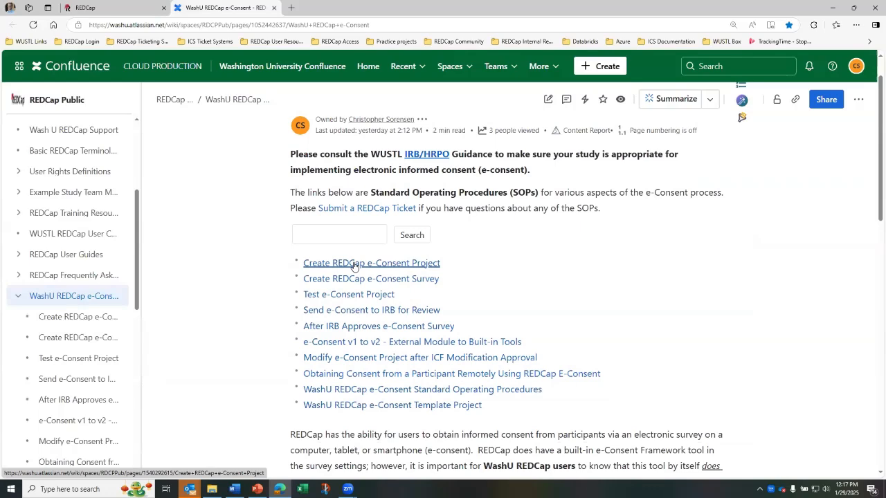
pyautogui.click(354, 264)
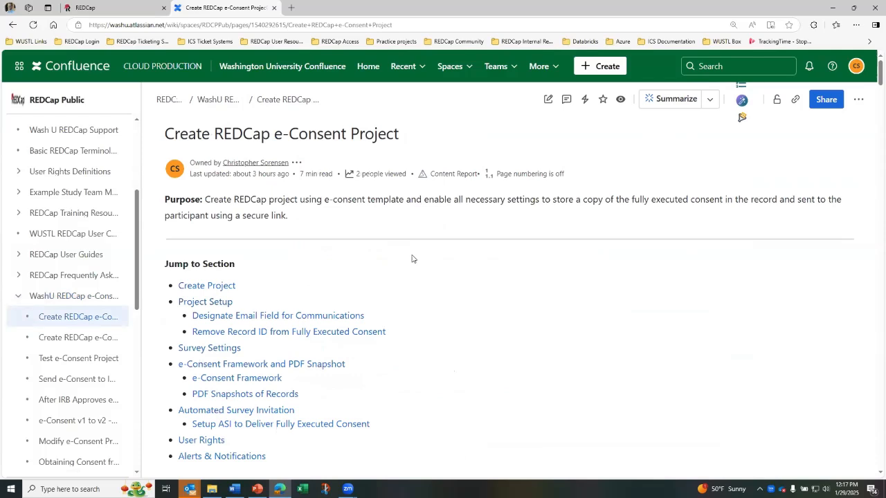
pyautogui.scroll(-1, 411, 257)
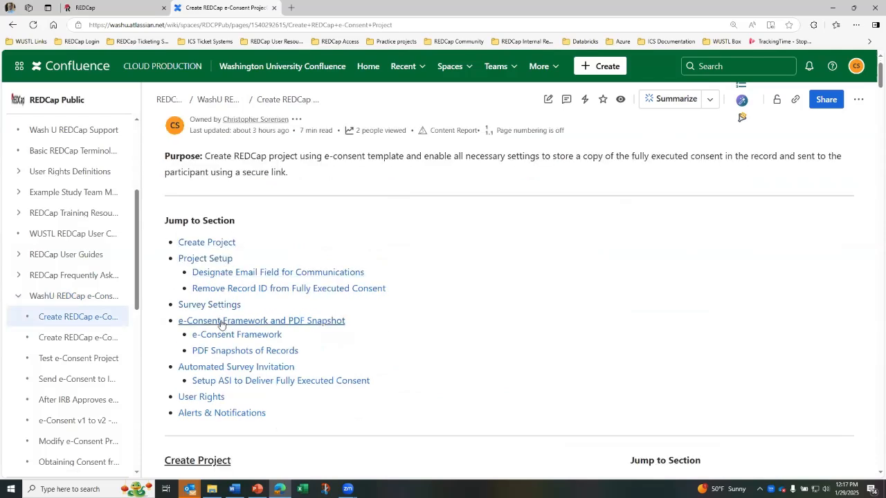
pyautogui.click(204, 367)
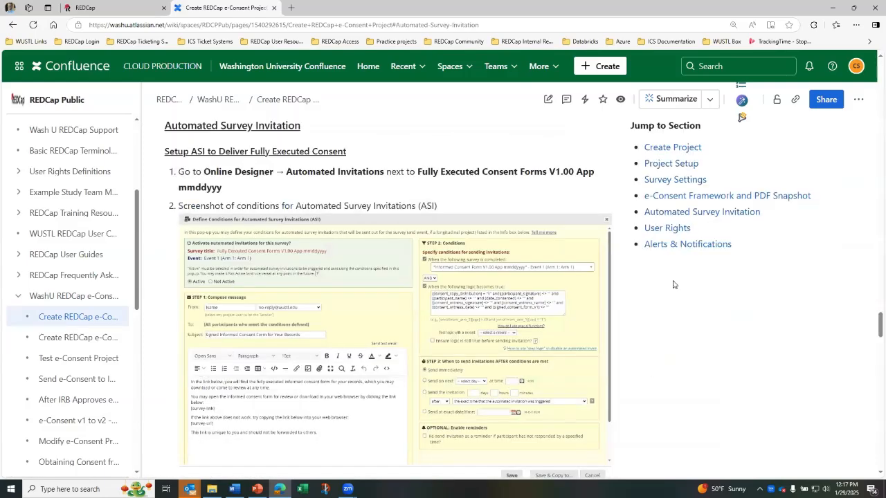
pyautogui.scroll(-2, 673, 286)
pyautogui.scroll(-15, 672, 291)
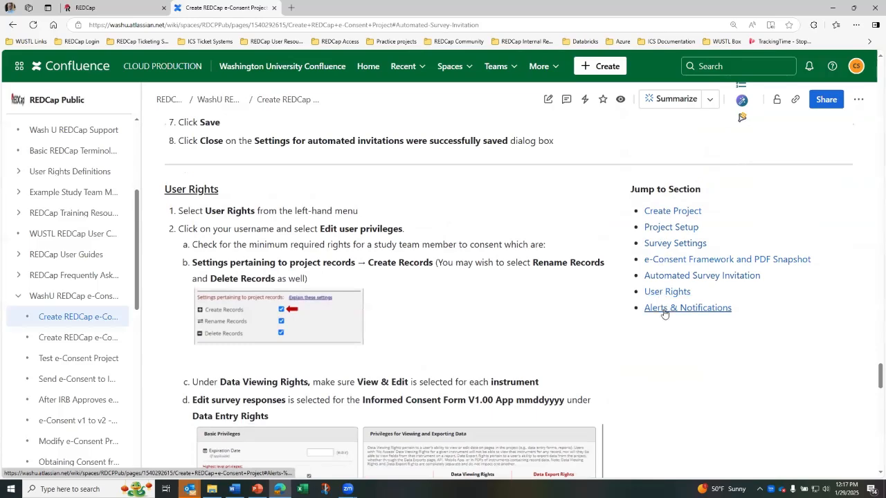
pyautogui.click(664, 215)
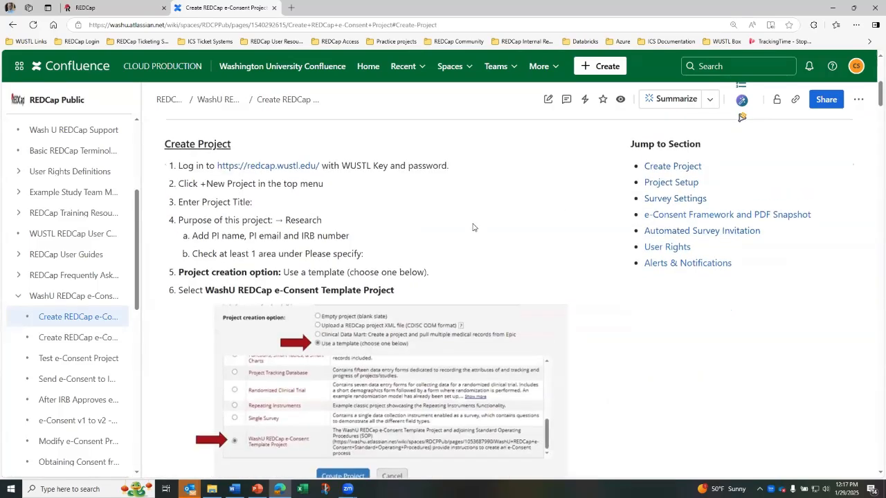
pyautogui.scroll(3, 473, 227)
pyautogui.scroll(3, 472, 227)
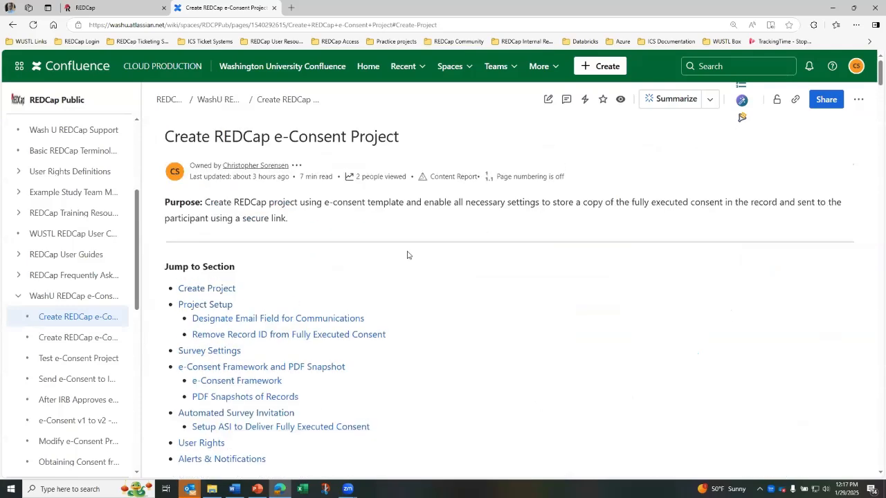
# Return to the WashU REDCap e-Consent overview page and review its compliance explanation and list of procedures
pyautogui.click(73, 298)
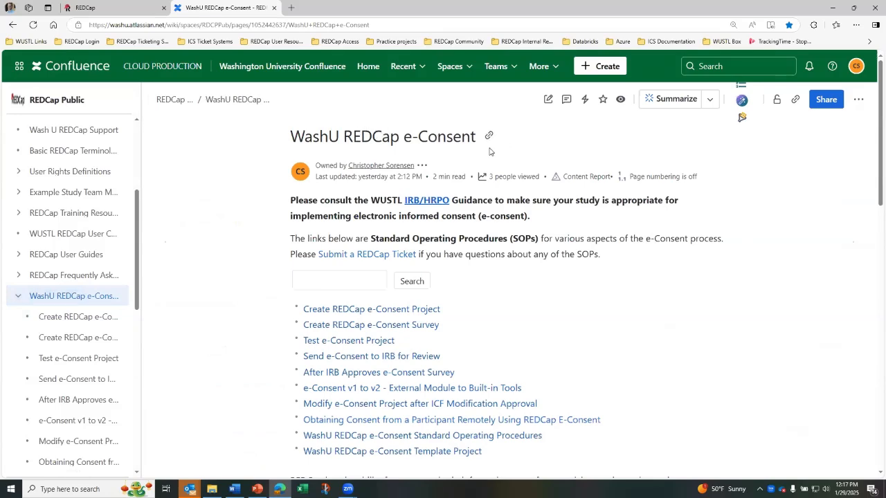
pyautogui.scroll(-5, 560, 348)
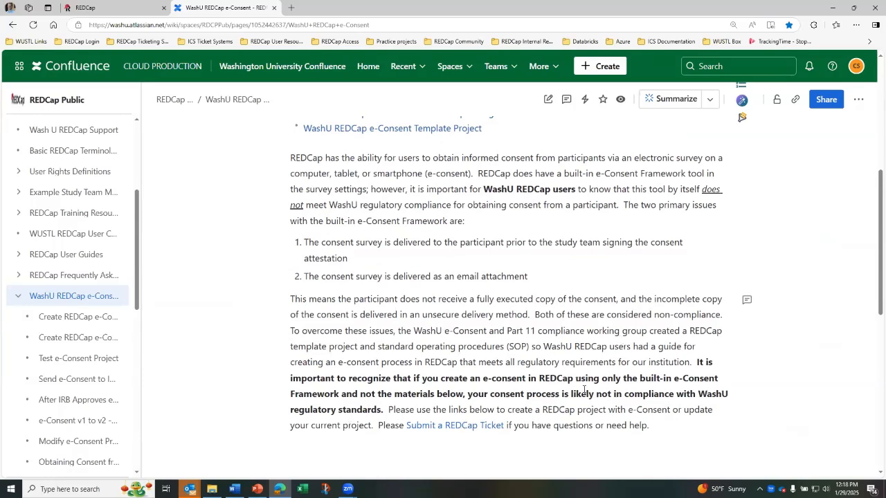
pyautogui.scroll(3, 584, 390)
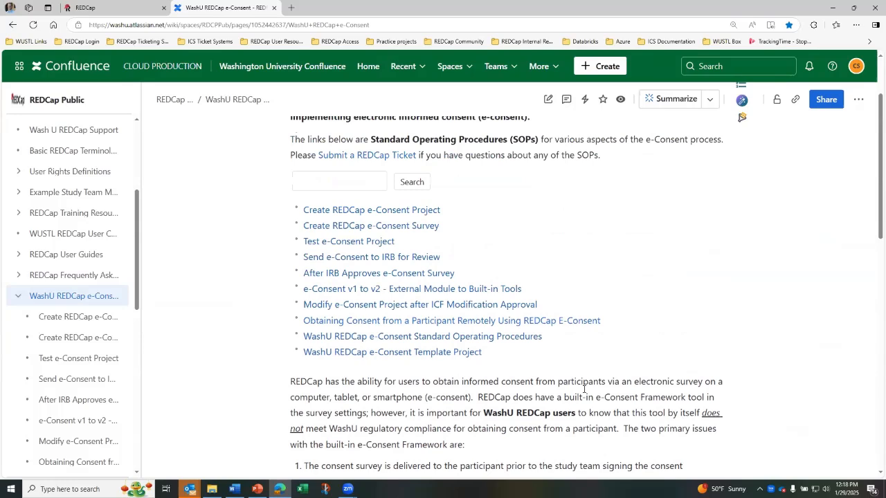
# Reopen the Create REDCap e-Consent Project guide and examine the instructions in its Create Project section
pyautogui.click(401, 217)
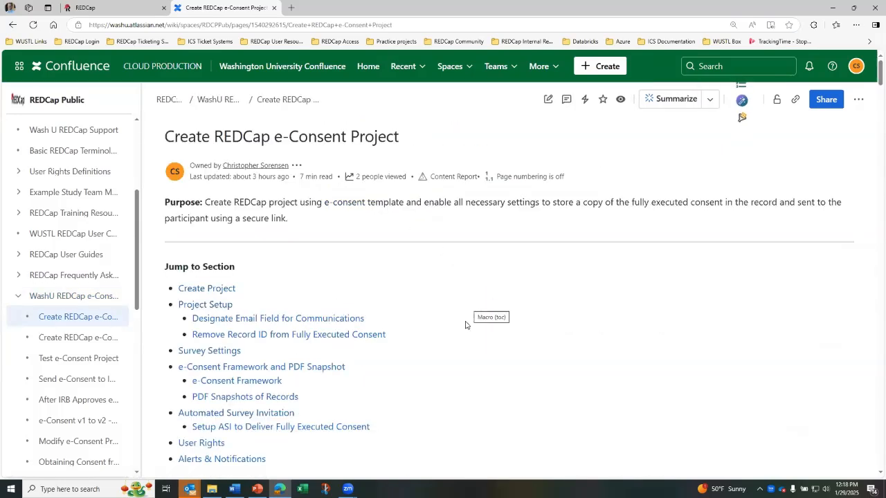
pyautogui.scroll(-2, 465, 332)
pyautogui.scroll(-3, 465, 334)
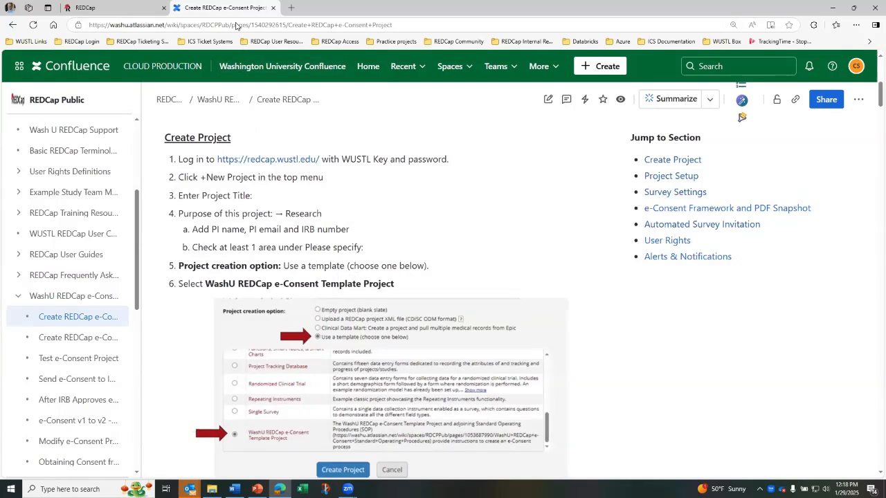
# Close the guide and start a new REDCap project titled "e-Consent 2.0 webinar 01-29-2025"
pyautogui.hotkey('ctrl', 'w')
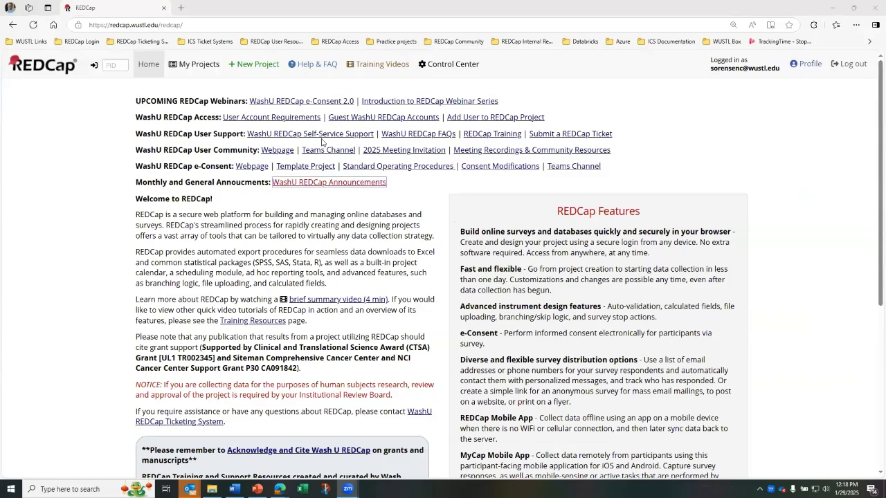
pyautogui.click(269, 69)
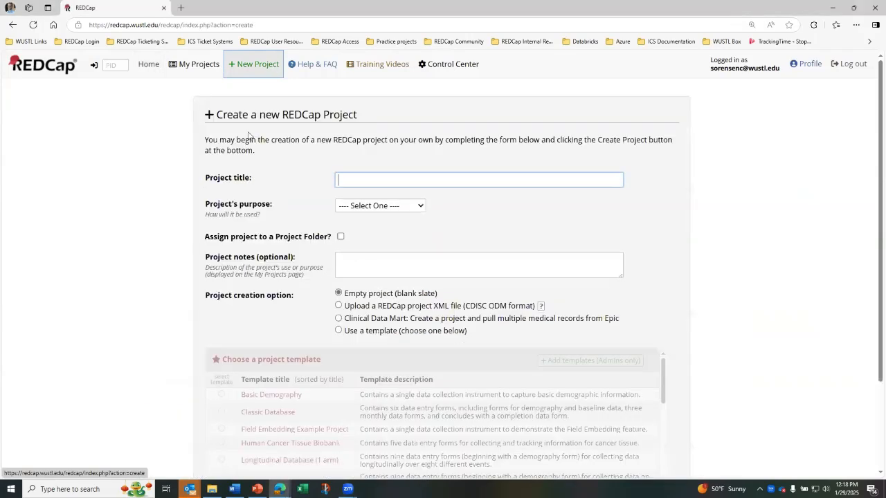
pyautogui.scroll(-1, 279, 291)
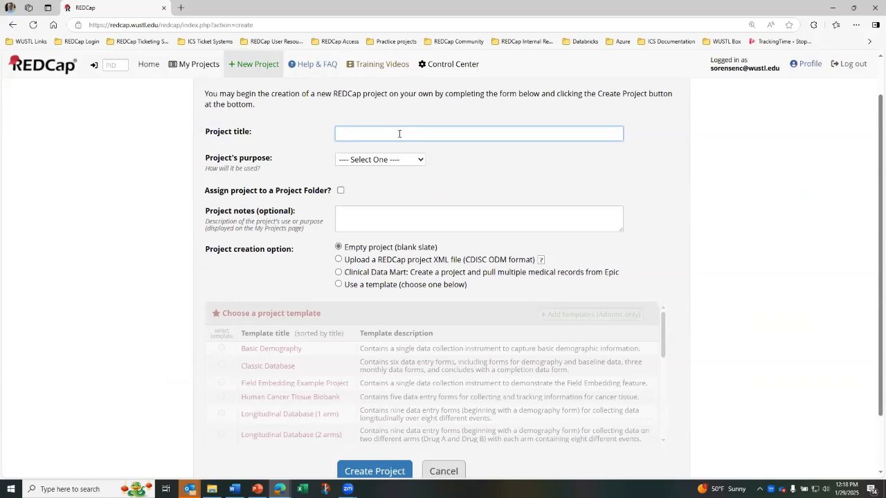
pyautogui.write('Consent 2.0 Webinar 01-29-2025')
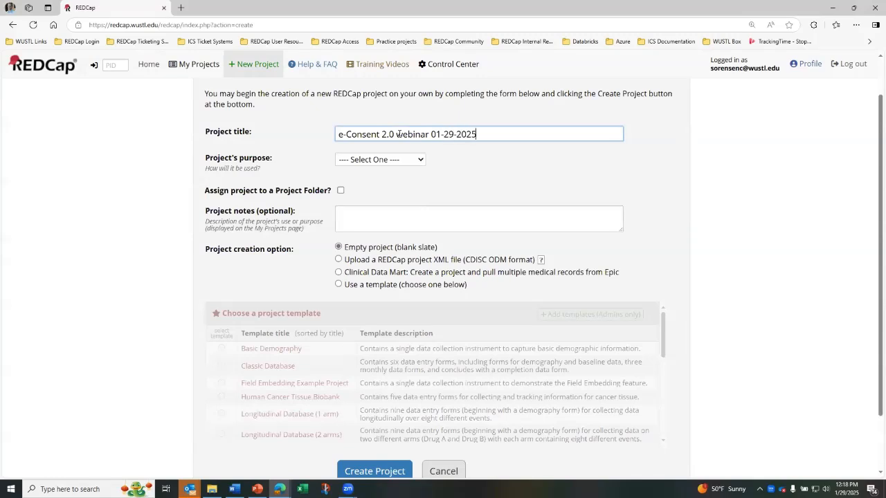
pyautogui.click(498, 158)
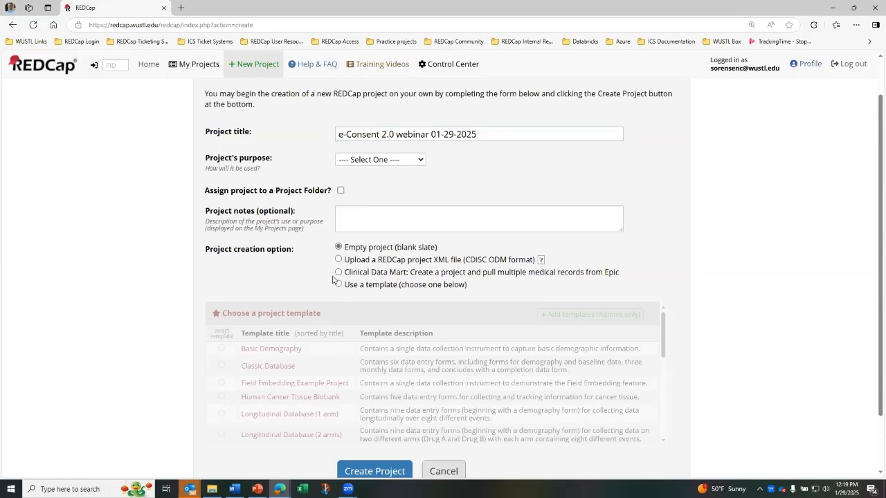
# Set the project's purpose to Research and enter "Principal" and "Investigator" as the P.I.'s first and last name
pyautogui.click(421, 161)
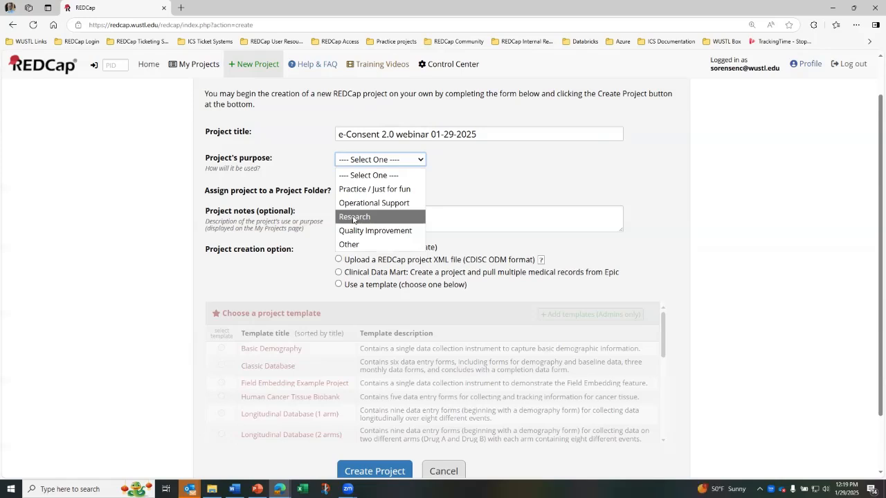
pyautogui.click(353, 218)
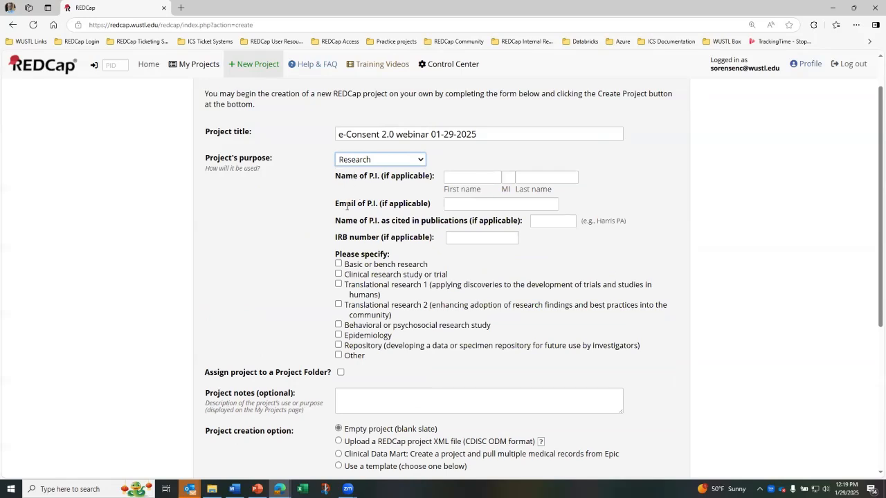
pyautogui.click(480, 178)
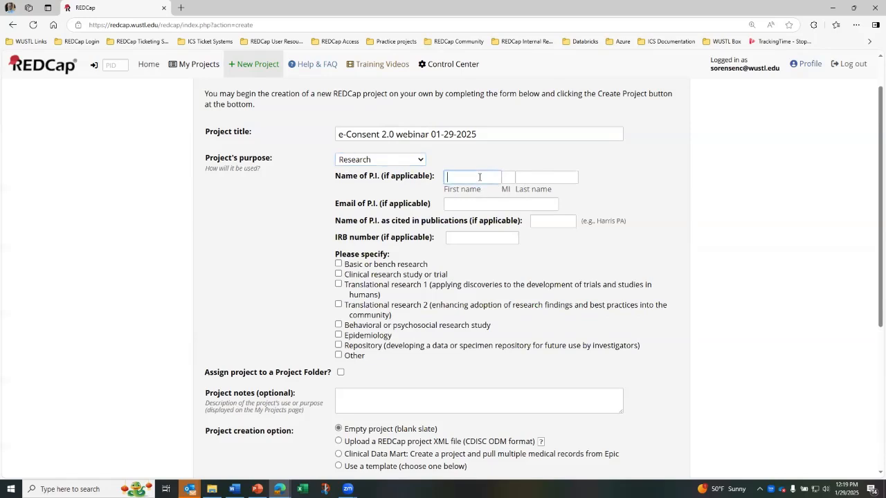
pyautogui.write('Princ')
pyautogui.press('Tab')
pyautogui.press('Tab')
pyautogui.write('Invi')
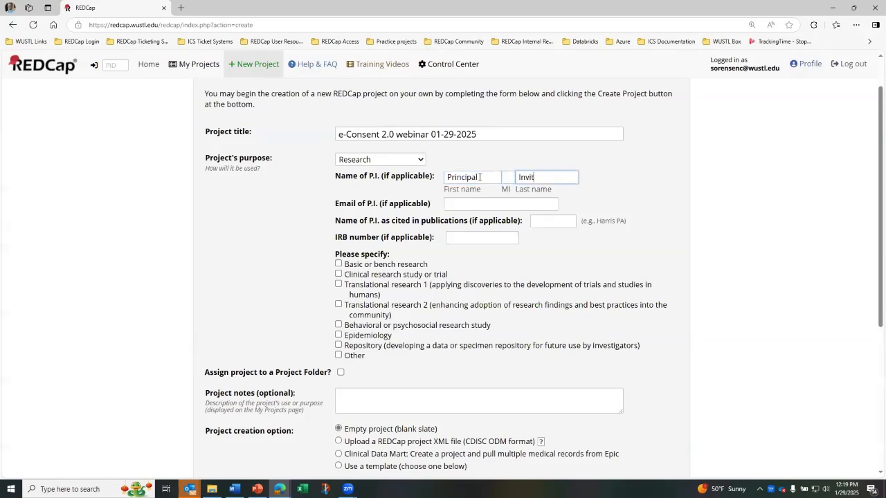
pyautogui.write('taga')
pyautogui.press('BackSpace')
pyautogui.press('BackSpace')
pyautogui.press('BackSpace')
pyautogui.write('stigator')
# Specify the research type as Clinical research study or trial, leaving the IRB number and P.I. email blank
pyautogui.click(477, 236)
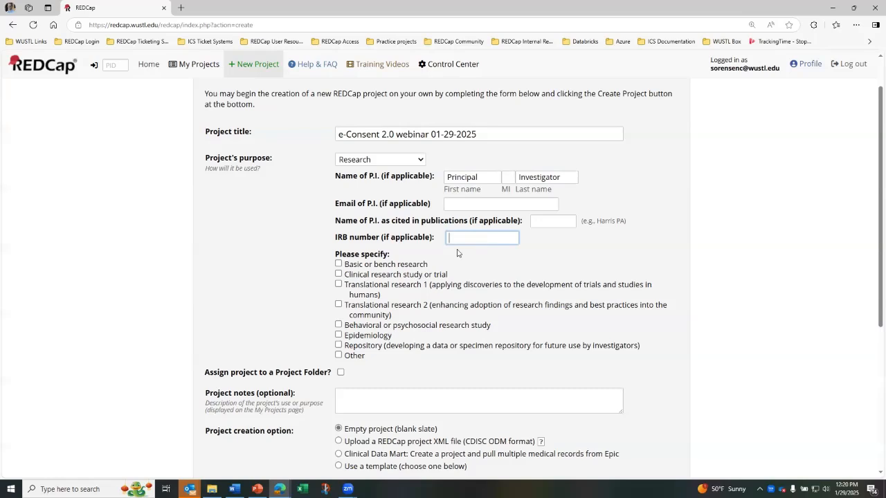
pyautogui.click(462, 205)
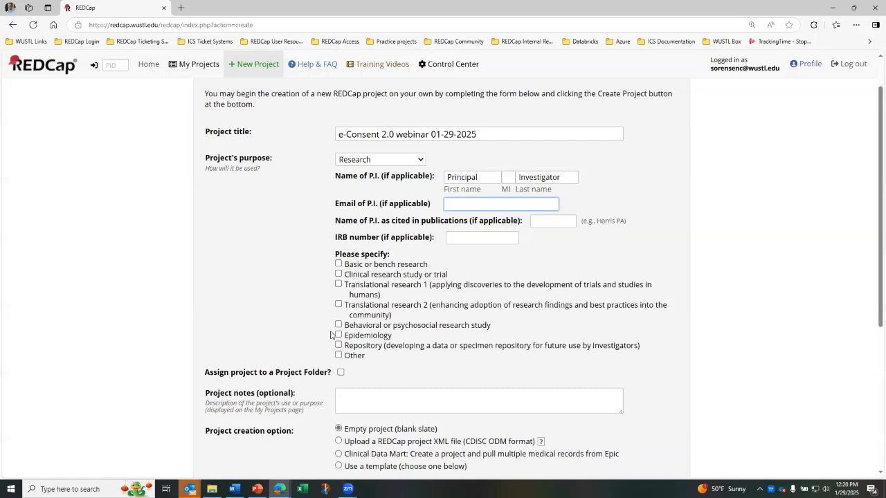
pyautogui.click(338, 275)
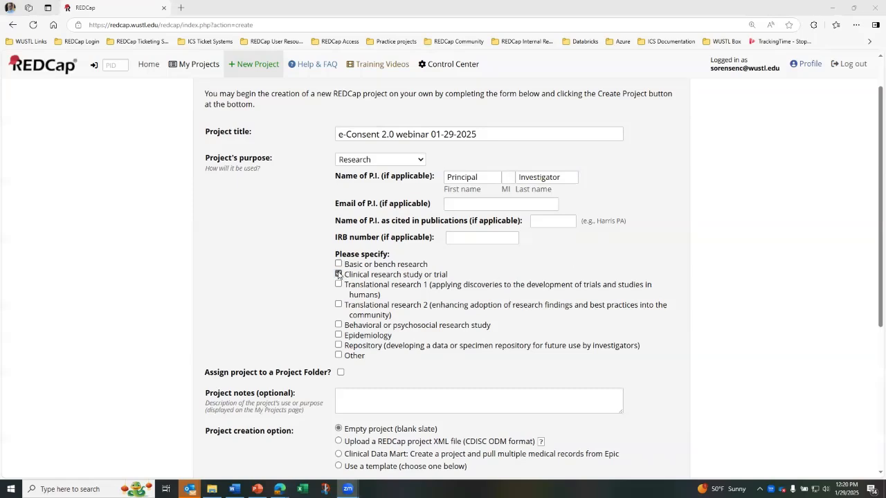
# Change the project's purpose to Practice / Just for fun
pyautogui.click(418, 159)
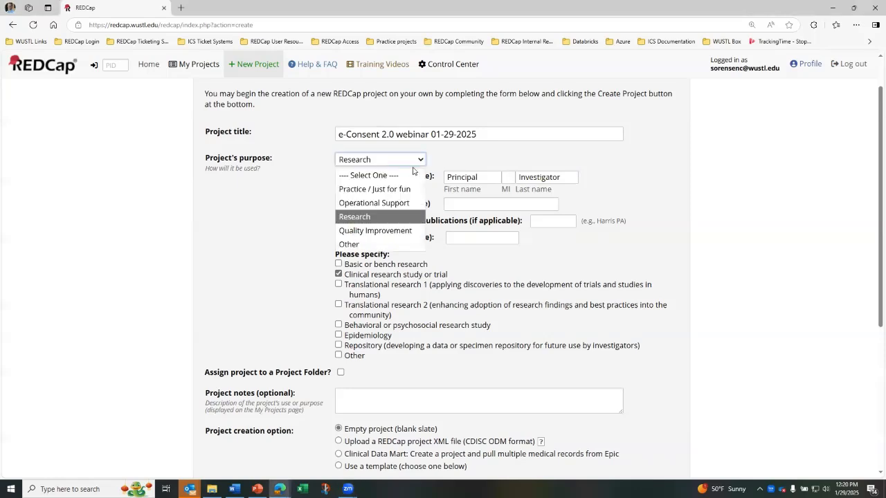
pyautogui.click(406, 189)
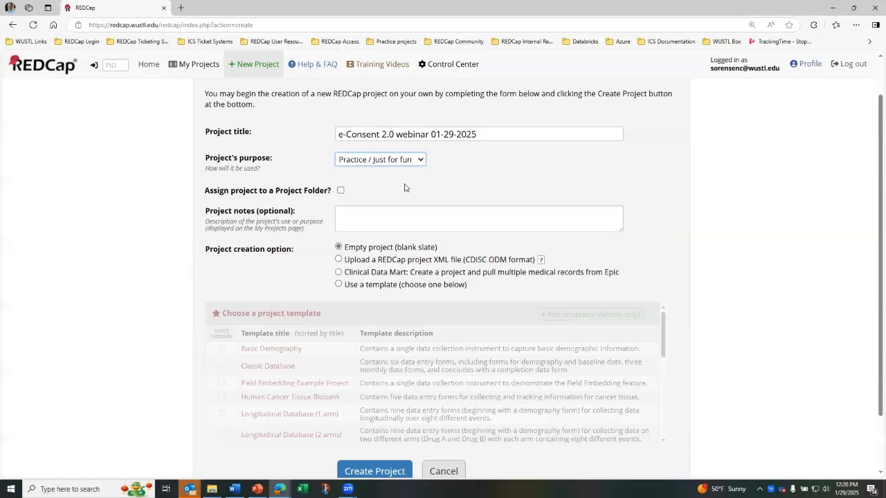
# Set the project creation option to use a template and select the WashU REDCap e-Consent Template Project
pyautogui.click(338, 284)
pyautogui.scroll(-1, 546, 264)
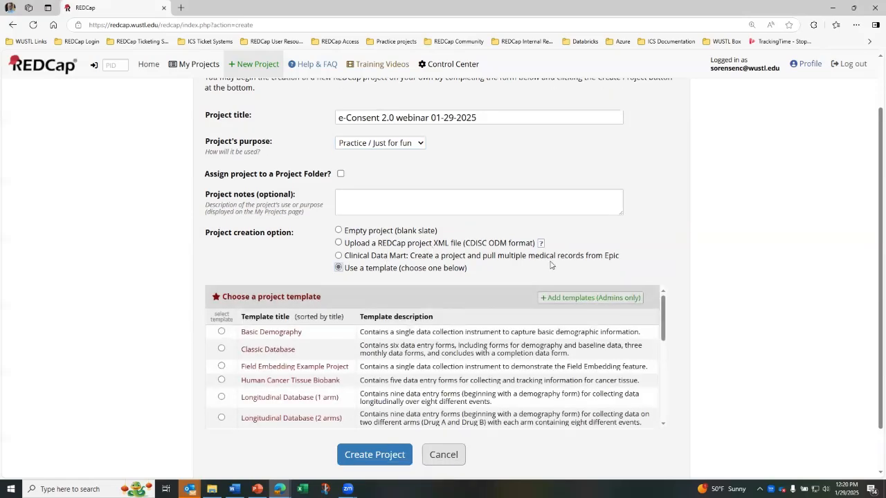
pyautogui.scroll(-1, 550, 264)
pyautogui.scroll(-3, 542, 283)
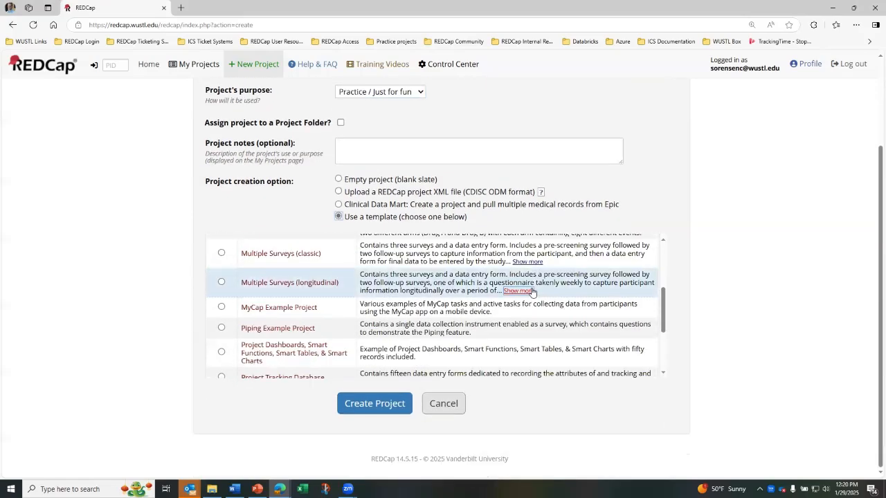
pyautogui.scroll(-2, 532, 291)
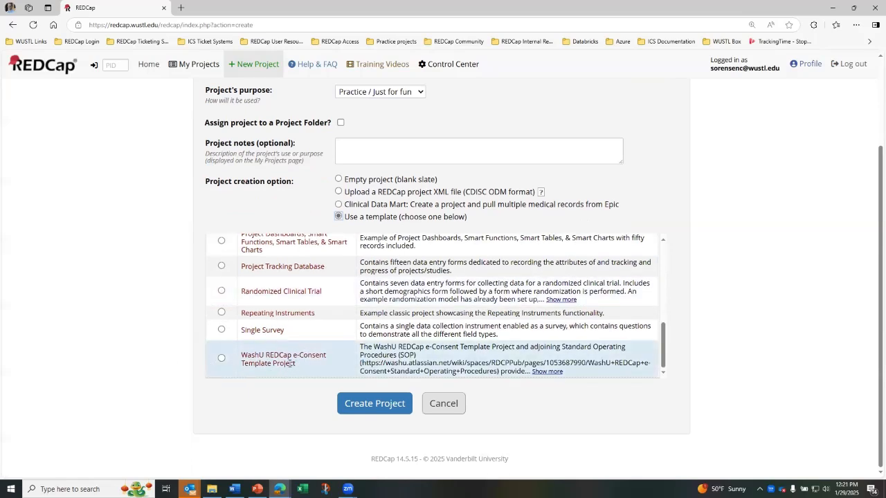
pyautogui.scroll(2, 278, 353)
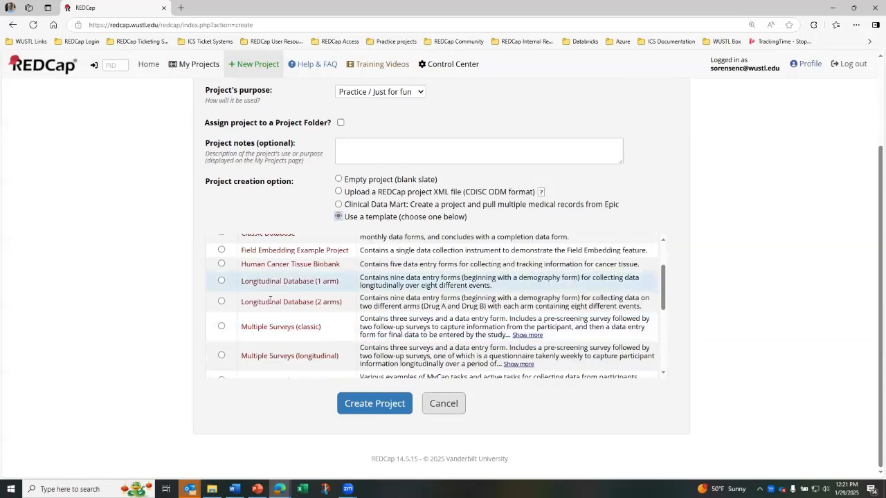
pyautogui.scroll(-3, 271, 300)
pyautogui.click(220, 360)
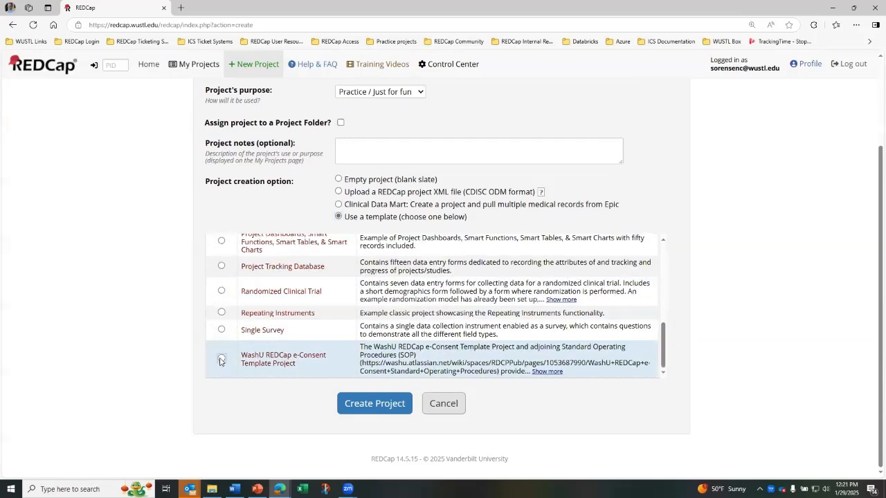
# Create the project and agree to the notice after checking its linked FAQ on updating the PI or IRB number
pyautogui.click(381, 408)
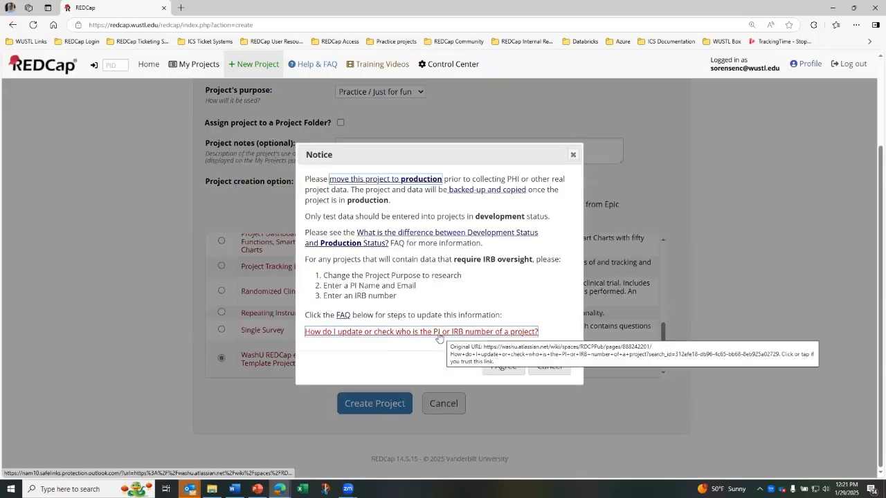
pyautogui.click(377, 332)
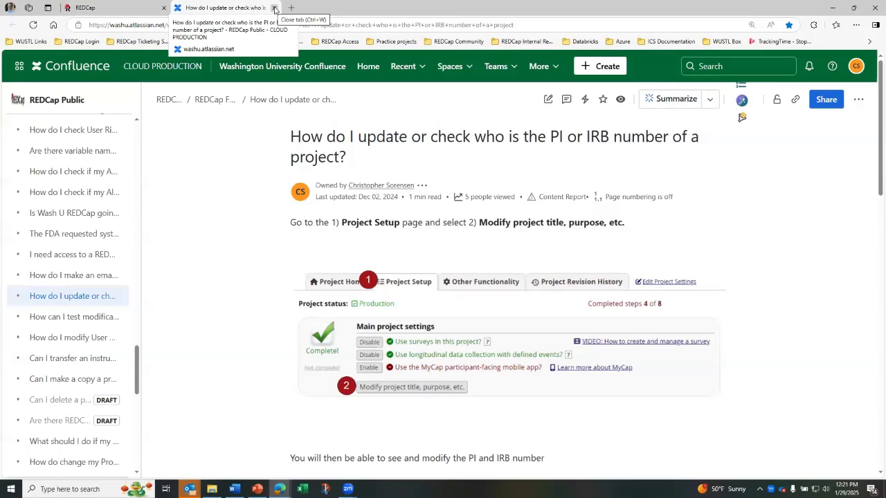
pyautogui.click(275, 8)
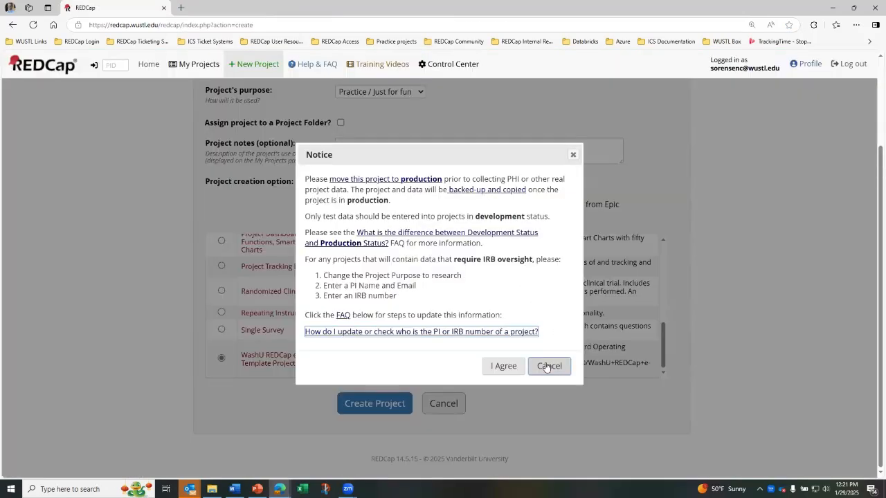
pyautogui.click(499, 366)
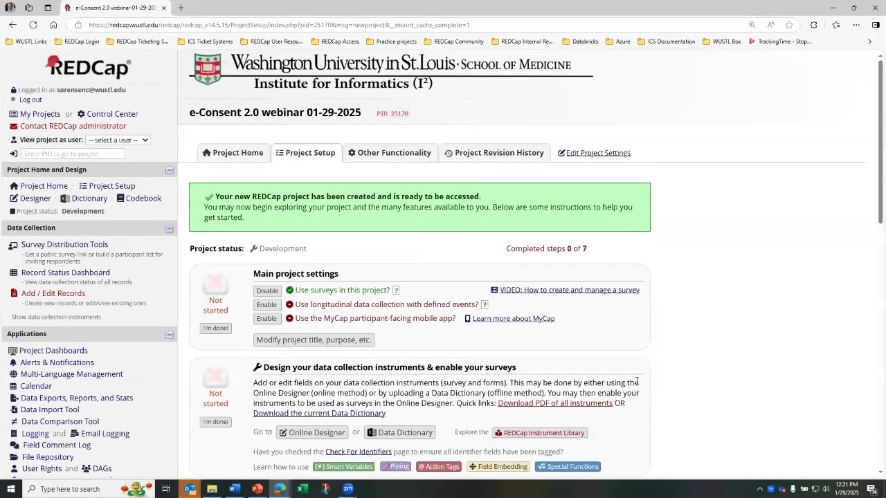
# Look over the new project's setup page and open the linked WashU REDCap e-Consent documentation
pyautogui.scroll(-1, 636, 381)
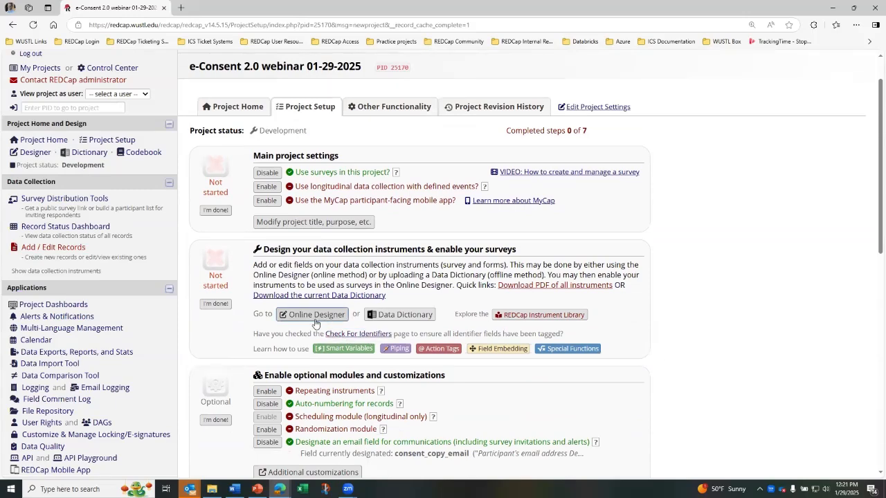
pyautogui.scroll(-1, 324, 403)
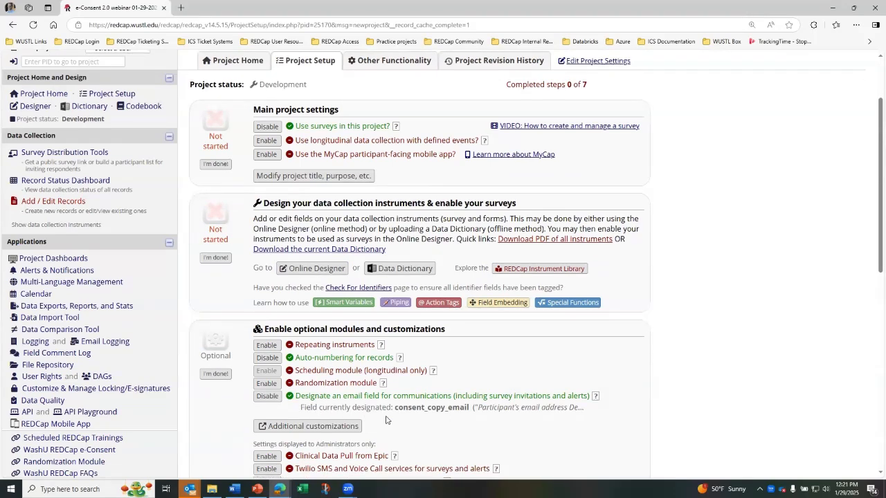
pyautogui.scroll(1, 482, 419)
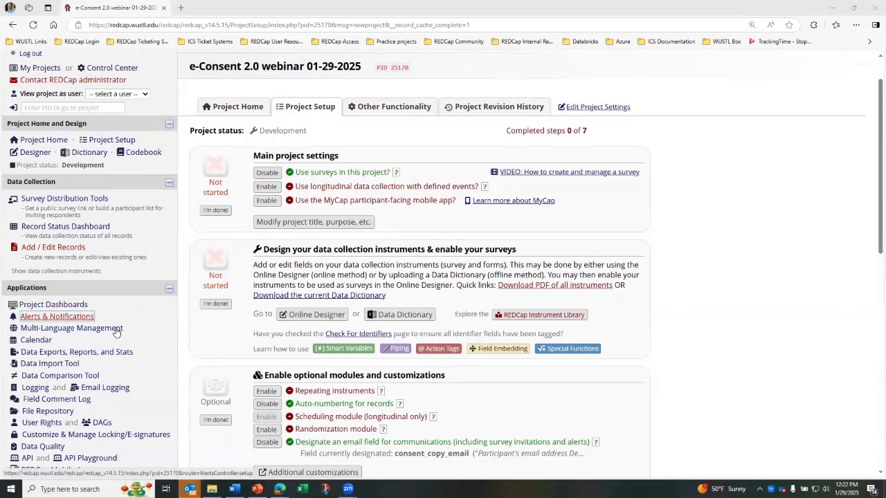
pyautogui.scroll(-2, 119, 361)
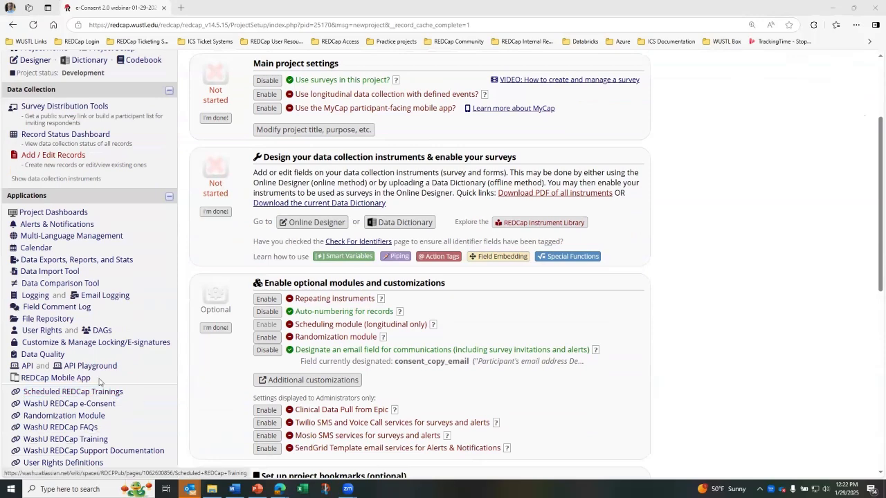
pyautogui.scroll(-1, 27, 360)
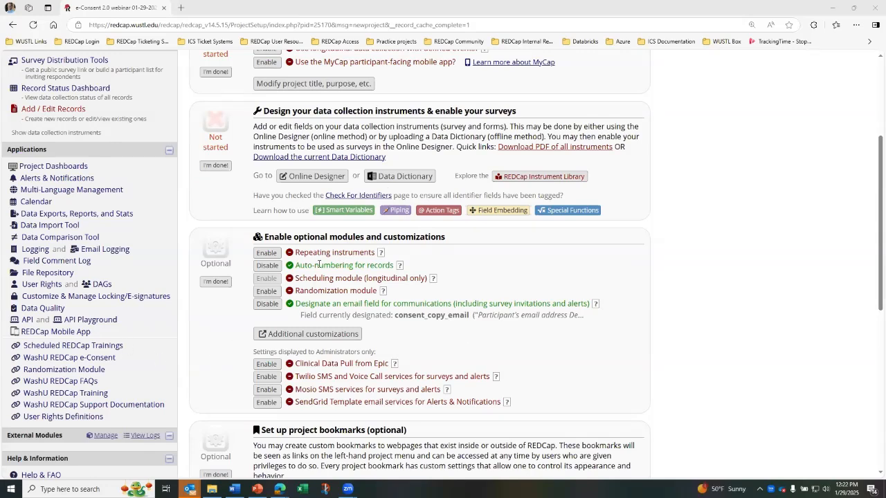
pyautogui.click(93, 346)
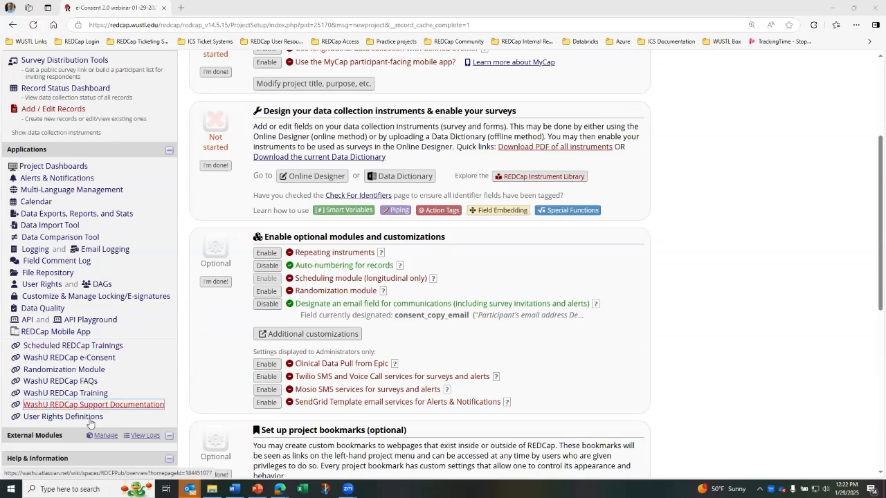
pyautogui.click(90, 358)
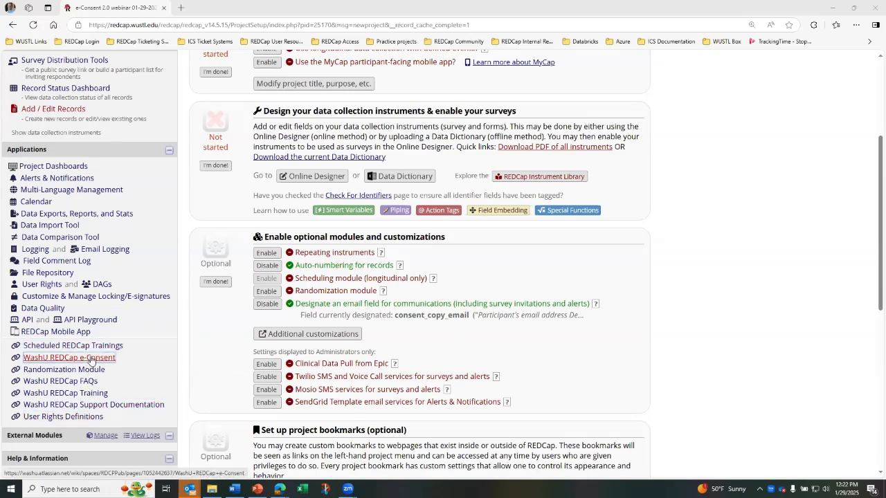
pyautogui.click(90, 358)
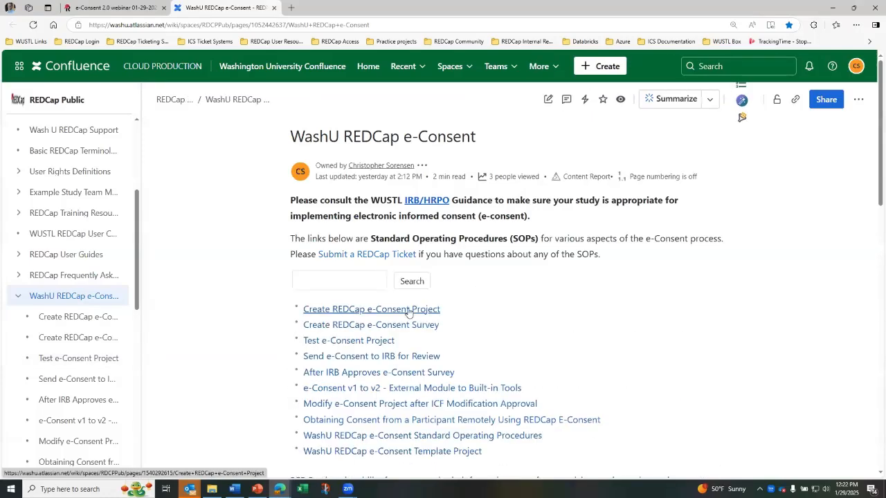
# Open the Create REDCap e-Consent Project procedure and read its Create Project and Project Setup sections
pyautogui.click(406, 309)
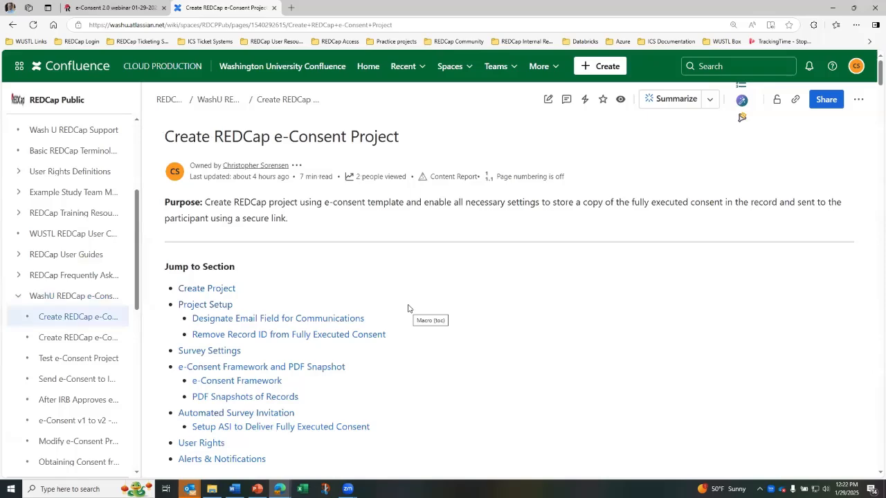
pyautogui.click(219, 291)
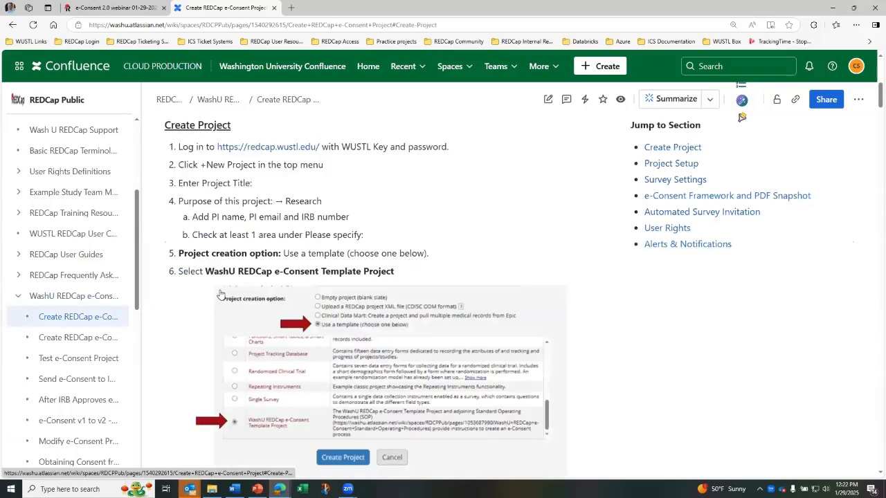
pyautogui.scroll(-1, 369, 317)
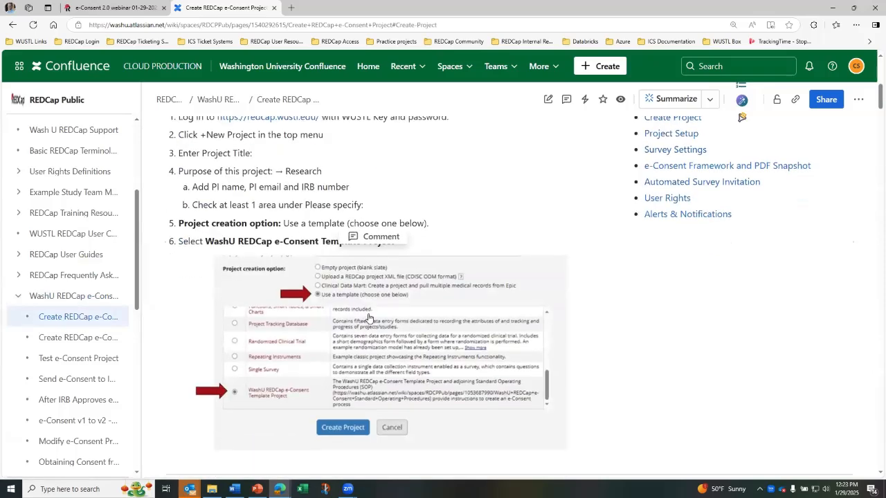
pyautogui.scroll(-3, 368, 318)
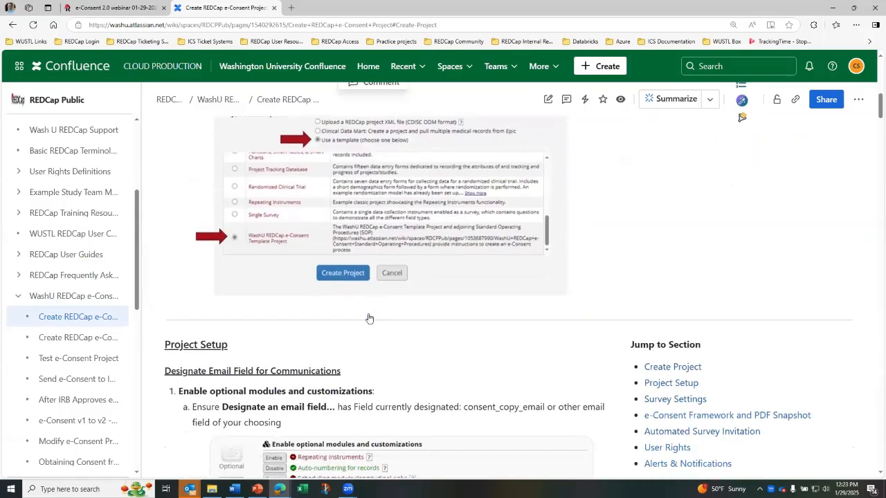
pyautogui.scroll(-2, 368, 317)
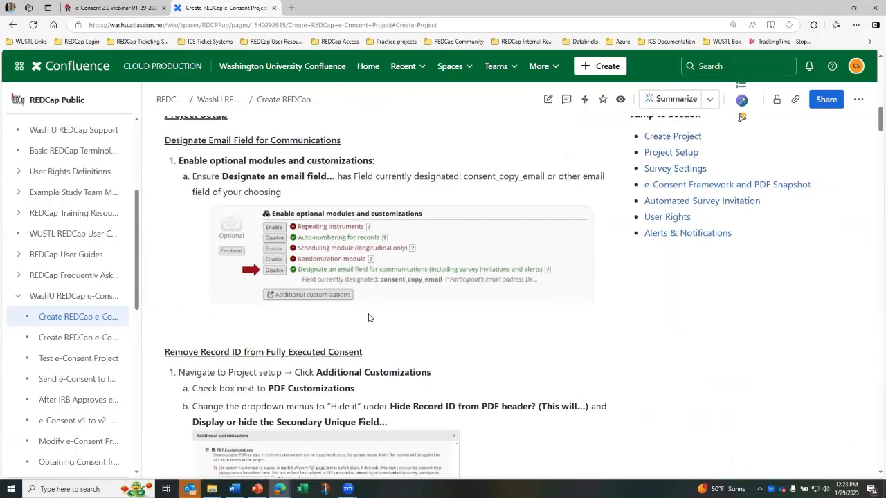
pyautogui.scroll(1, 368, 318)
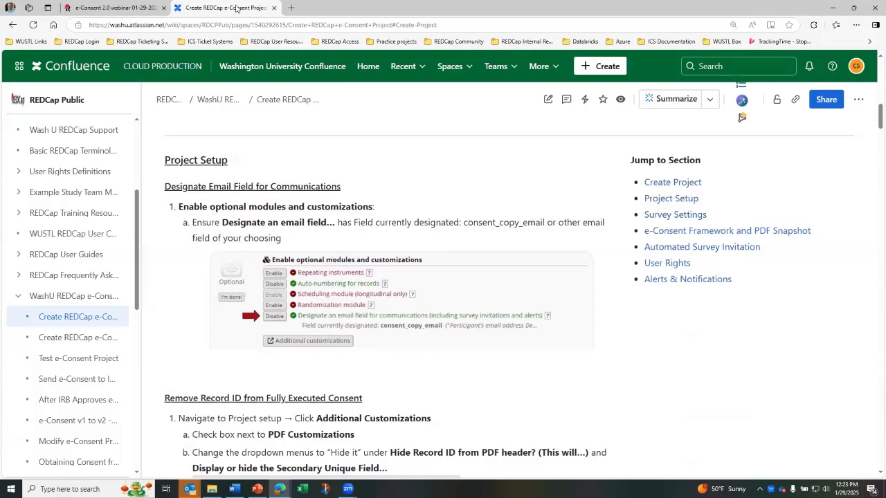
# Return to the project's setup page and check which field is designated as the email field for communications
pyautogui.click(136, 4)
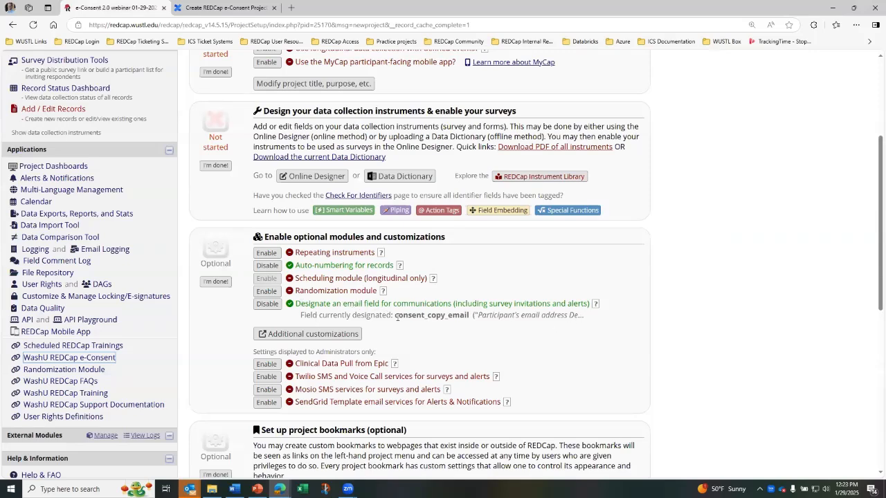
pyautogui.moveTo(393, 315); pyautogui.dragTo(471, 315)
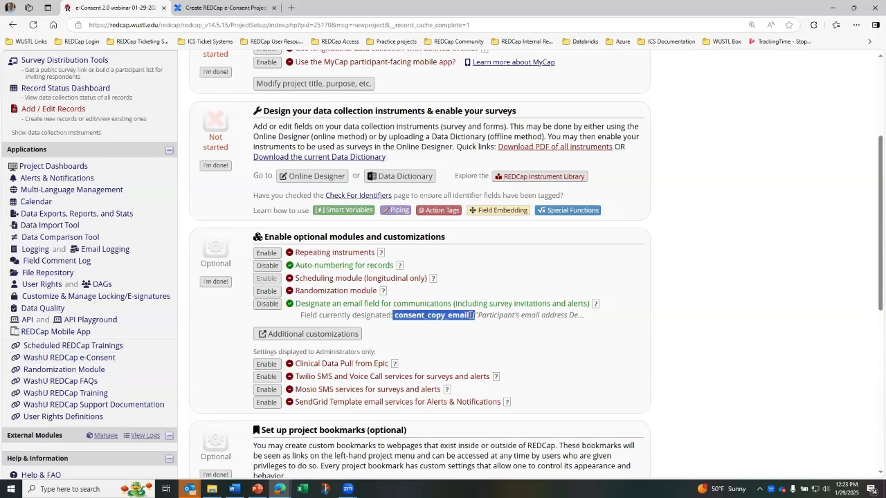
pyautogui.click(468, 336)
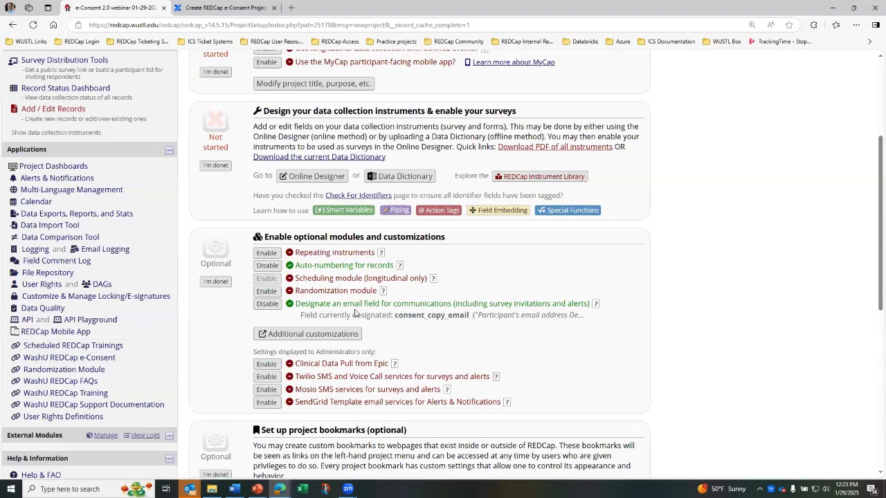
pyautogui.moveTo(395, 315); pyautogui.dragTo(427, 315)
pyautogui.click(418, 327)
# Enable PDF Customizations in the additional customizations, set both the record ID and the Secondary Unique Field value to "Hide it", and save
pyautogui.click(311, 335)
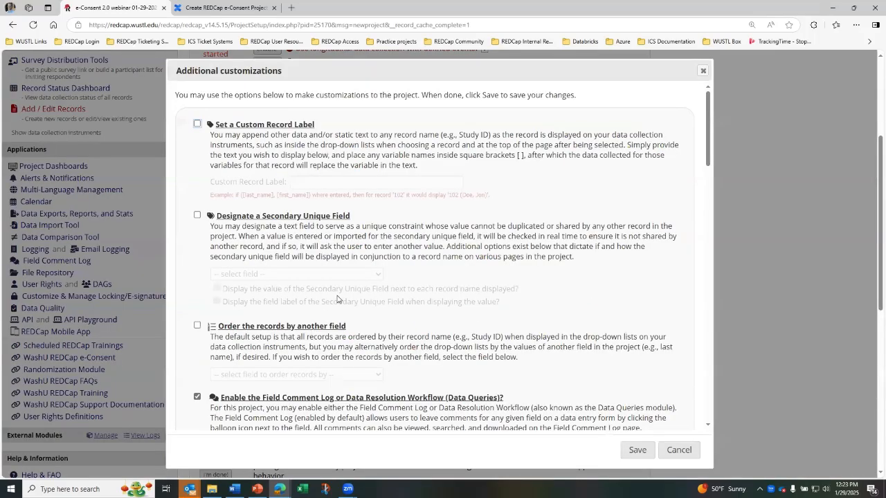
pyautogui.scroll(-4, 337, 299)
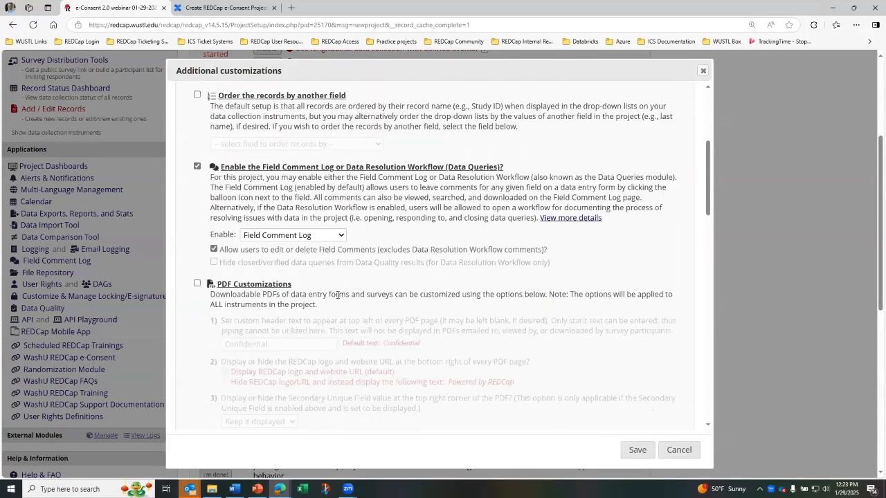
pyautogui.scroll(-1, 337, 295)
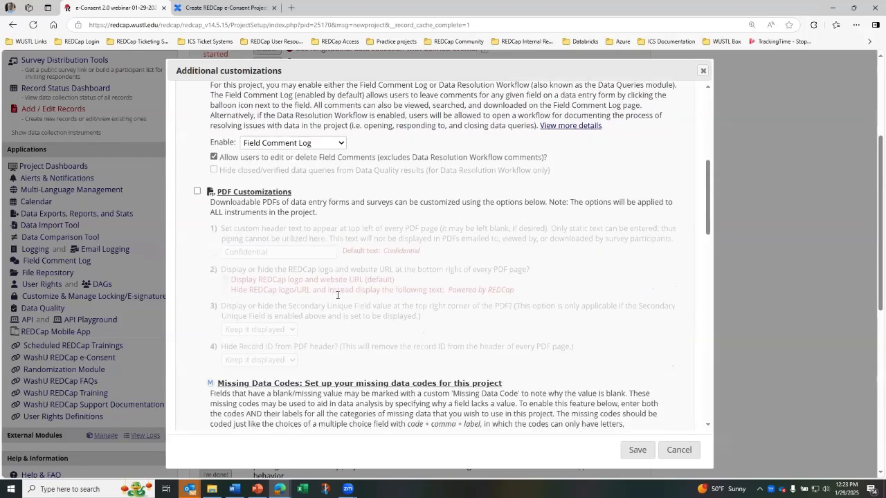
pyautogui.click(197, 192)
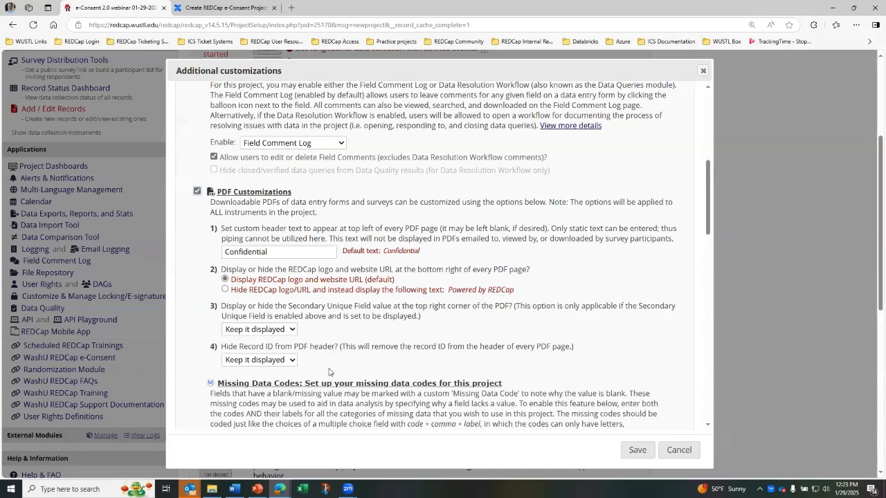
pyautogui.click(292, 360)
pyautogui.click(273, 384)
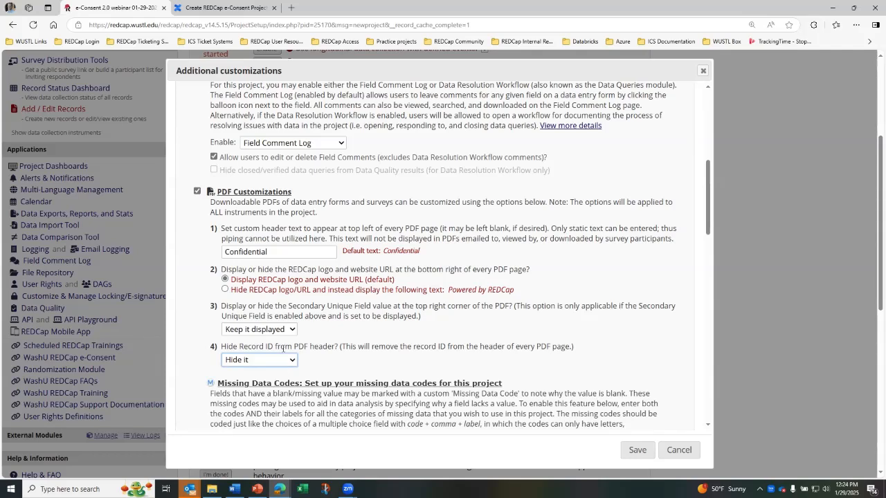
pyautogui.click(287, 330)
pyautogui.click(278, 357)
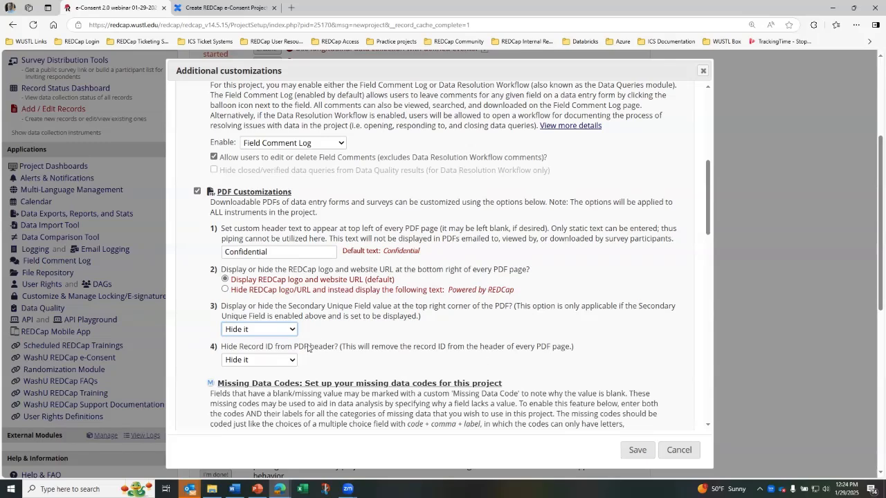
pyautogui.click(635, 450)
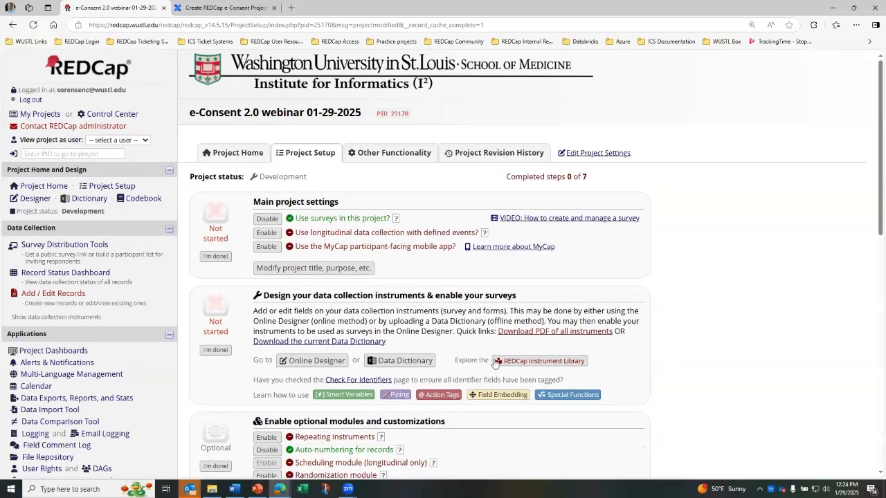
# Open the survey settings of the Informed Consent Form V1.00 App mmddyyyy instrument from the Online Designer
pyautogui.click(304, 361)
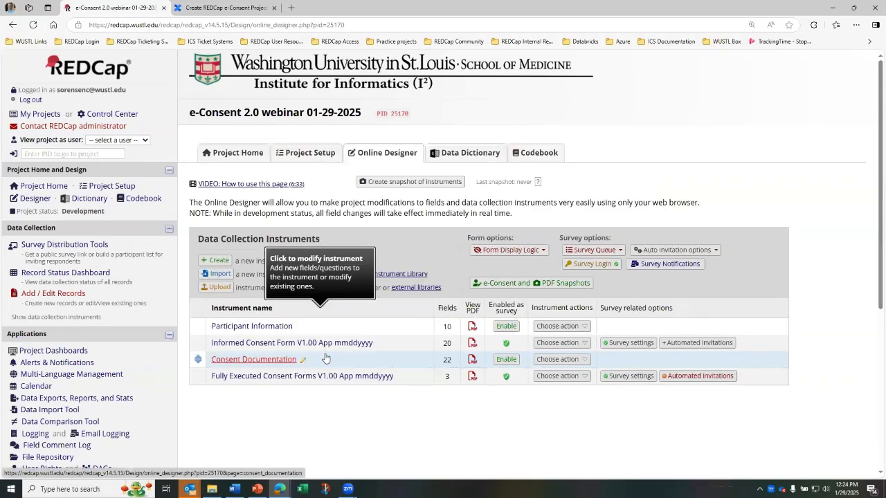
pyautogui.click(623, 344)
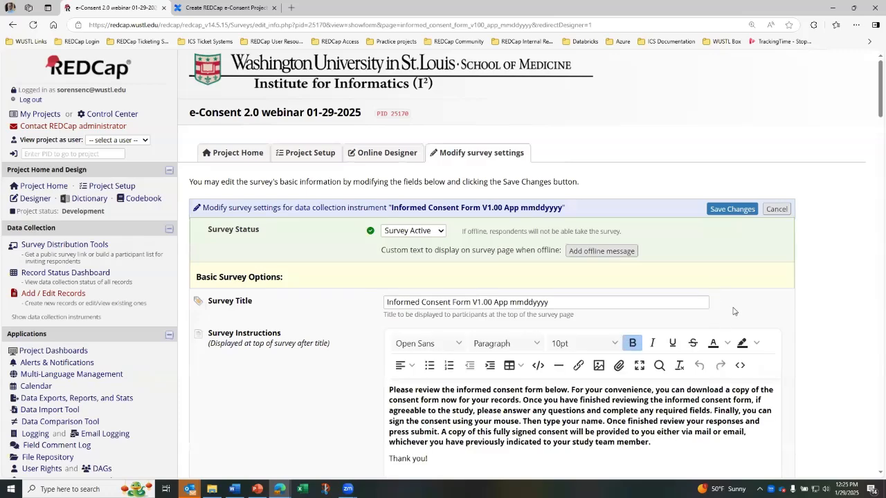
# Review the survey title, survey instructions text and survey design options of the Informed Consent Form
pyautogui.scroll(-1, 733, 312)
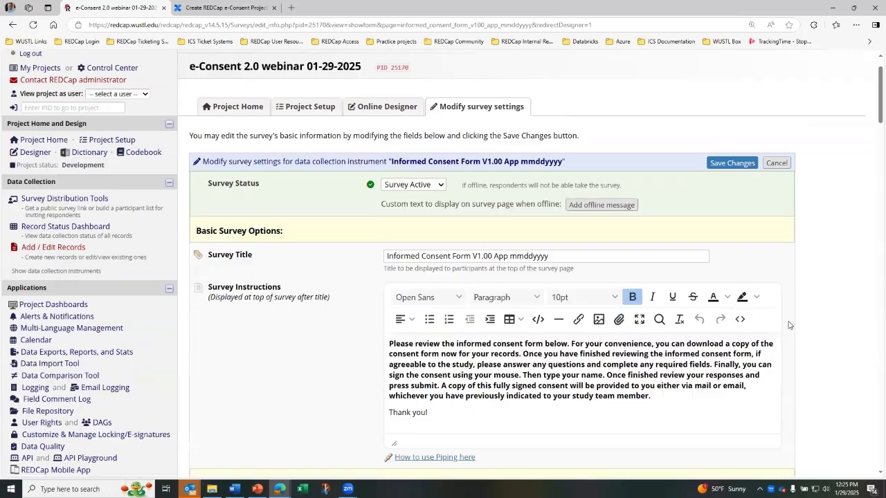
pyautogui.scroll(-1, 787, 331)
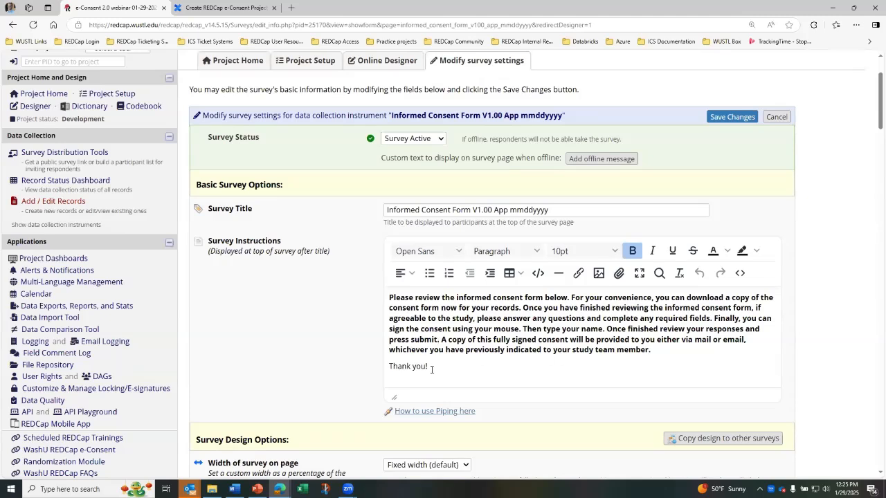
pyautogui.moveTo(435, 368); pyautogui.dragTo(382, 297)
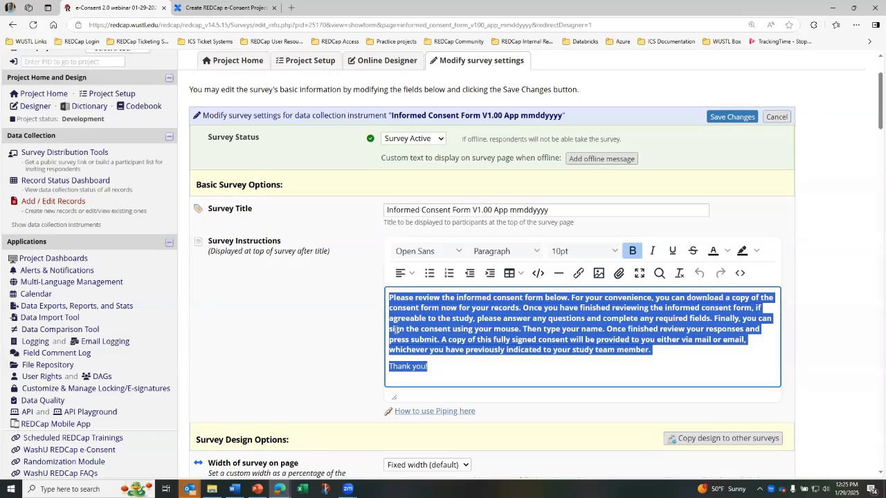
pyautogui.click(421, 328)
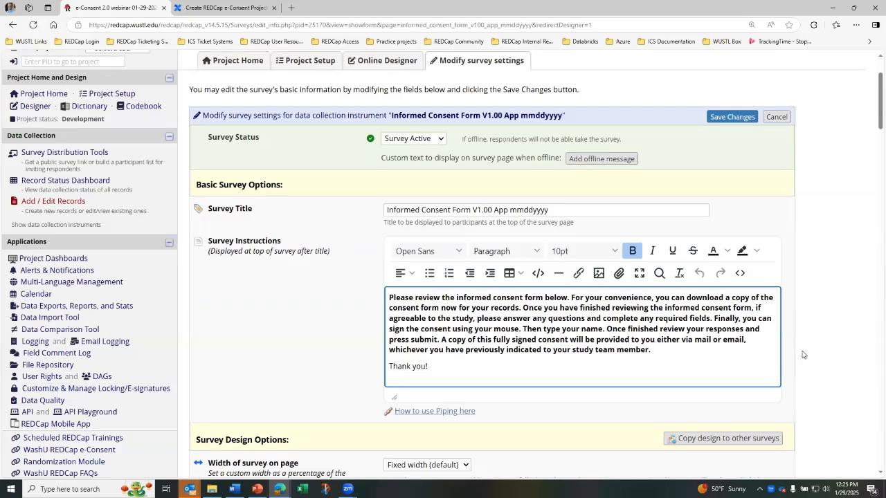
pyautogui.scroll(-3, 815, 341)
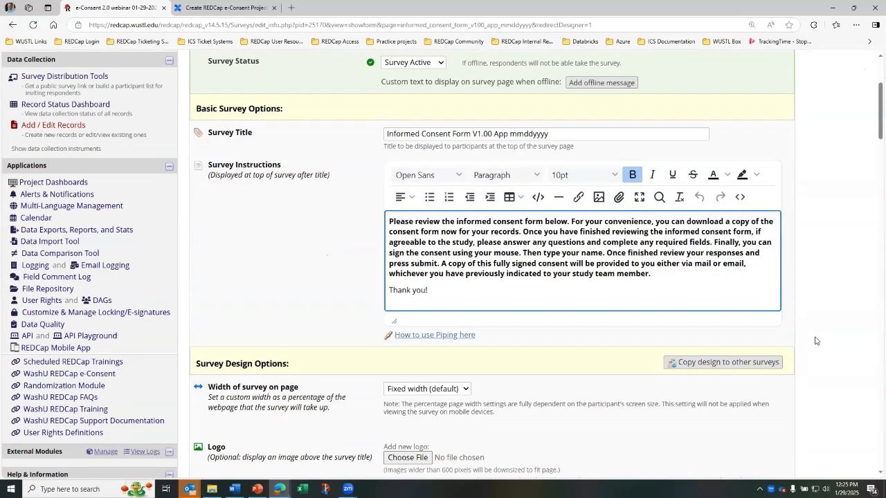
pyautogui.scroll(-3, 815, 342)
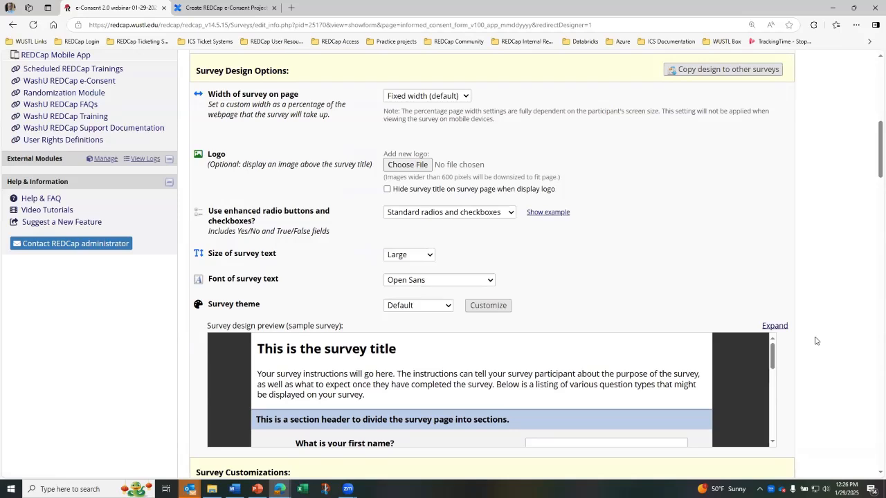
pyautogui.scroll(-5, 815, 341)
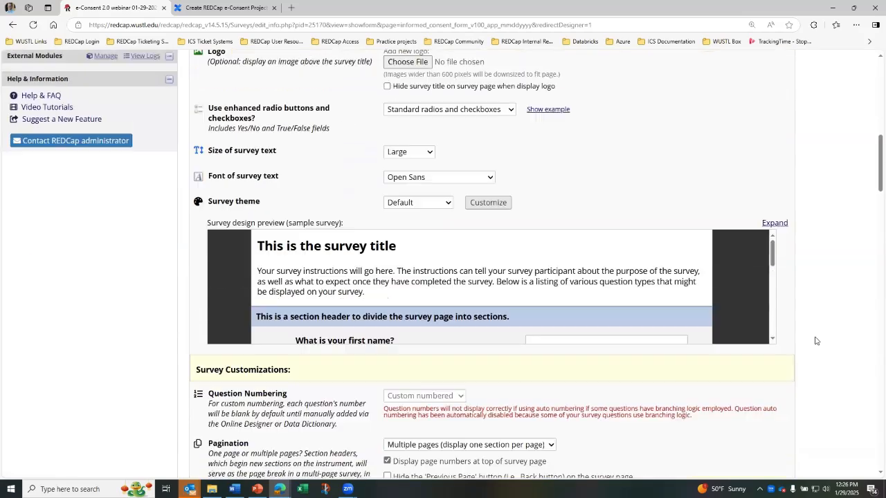
pyautogui.scroll(-5, 814, 340)
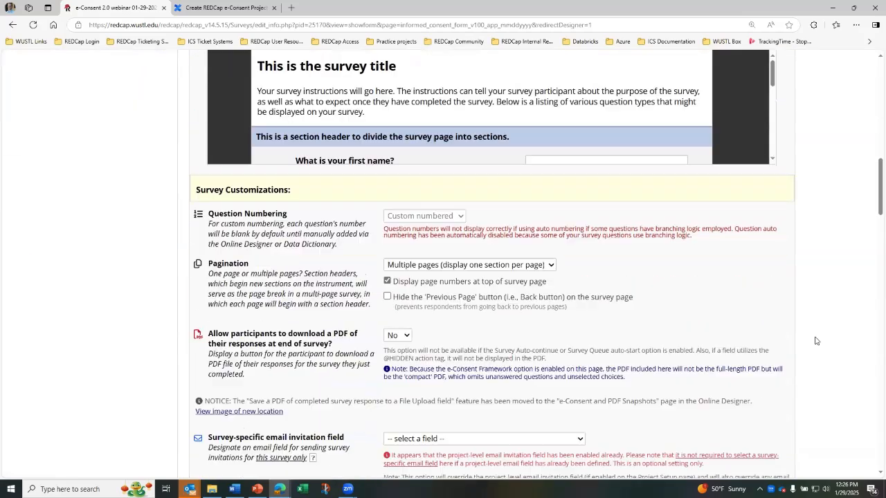
# Examine the available Pagination choices, the remaining survey customizations and the Survey Access settings, including 'Save & Return Later'
pyautogui.scroll(-1, 814, 340)
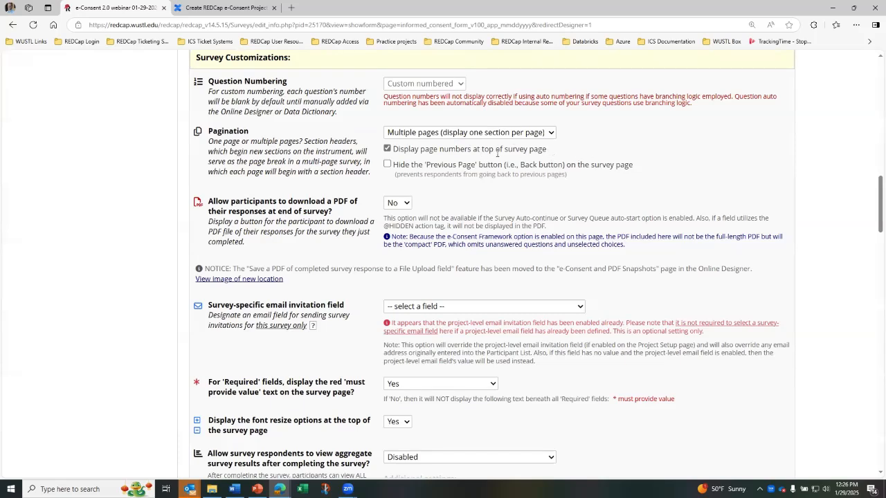
pyautogui.click(410, 135)
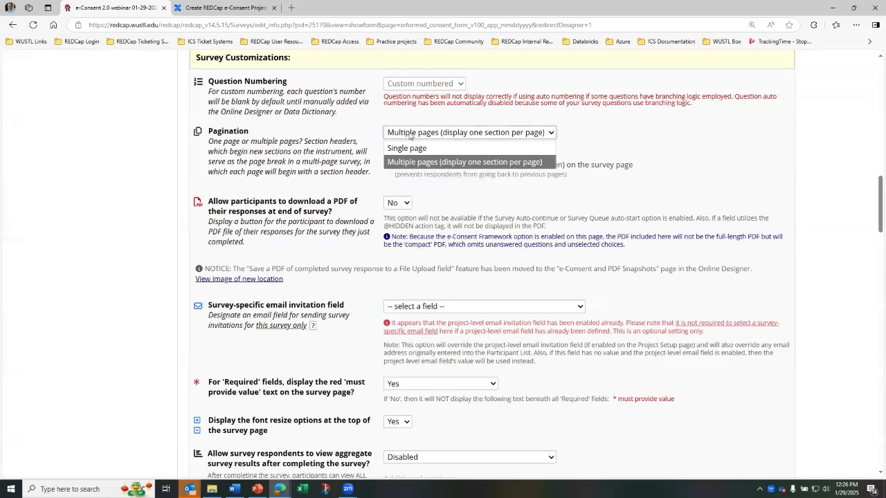
pyautogui.click(409, 135)
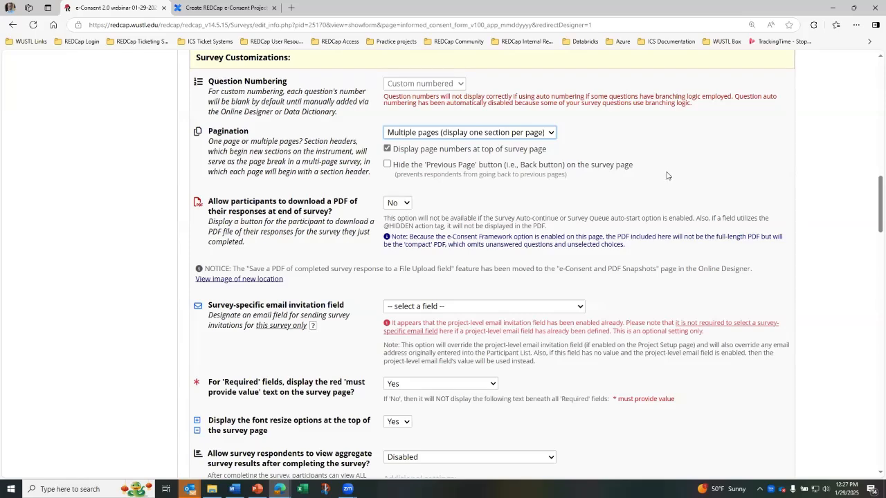
pyautogui.scroll(-2, 664, 190)
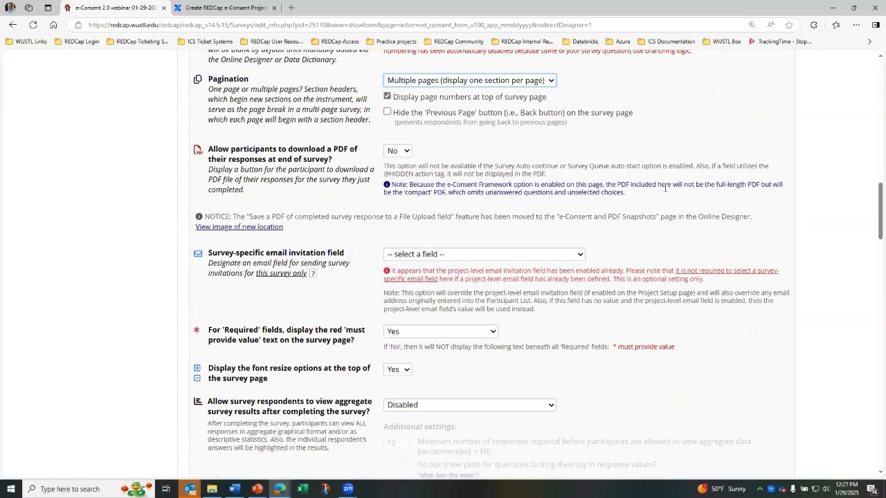
pyautogui.scroll(-2, 665, 190)
pyautogui.scroll(-5, 664, 191)
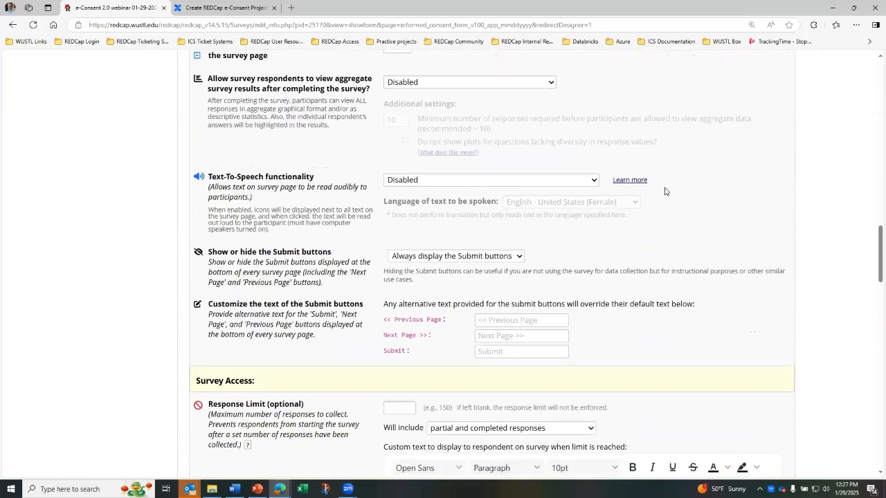
pyautogui.scroll(3, 665, 191)
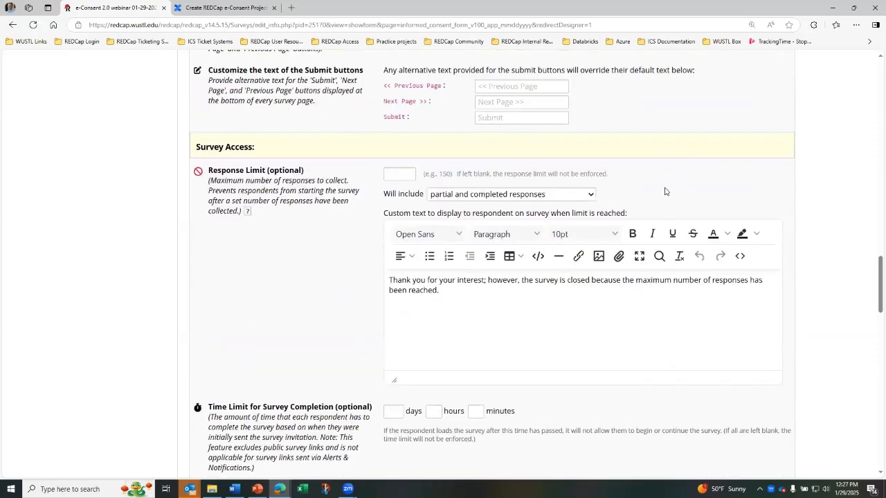
pyautogui.scroll(-4, 665, 190)
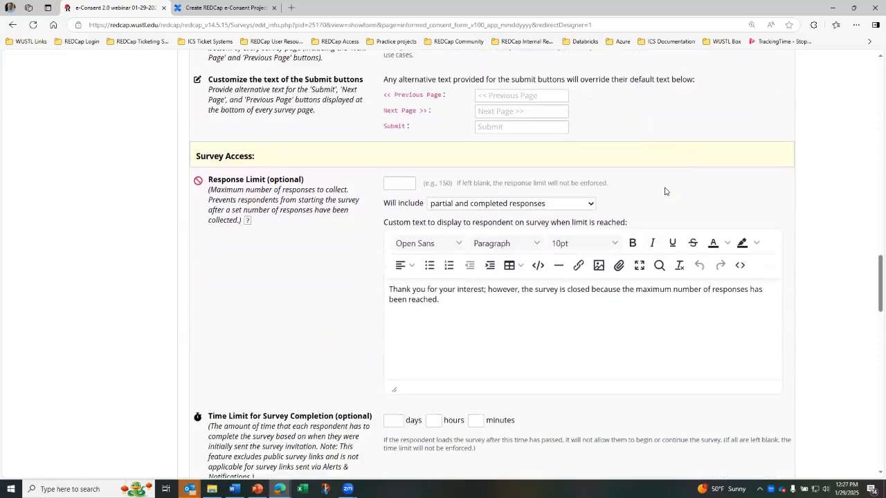
pyautogui.scroll(-3, 664, 191)
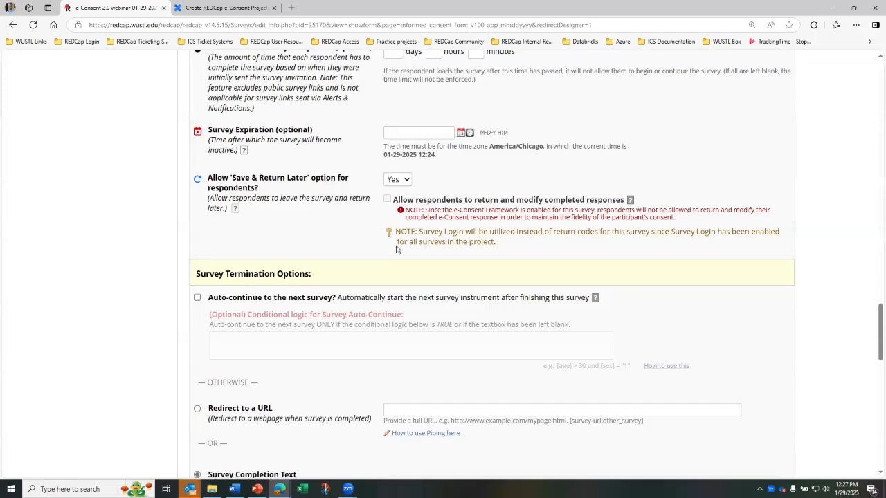
# Replace the [email] placeholder in the Survey Completion Text with the research team's contact email address
pyautogui.scroll(-5, 396, 249)
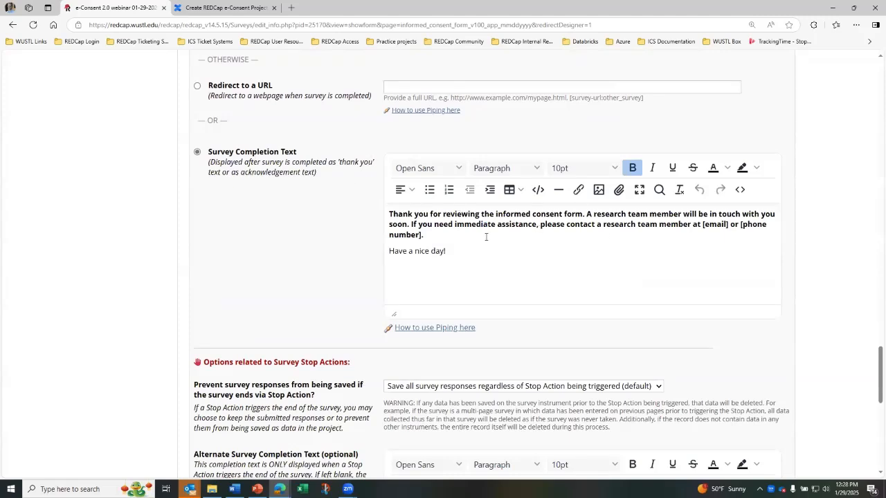
pyautogui.moveTo(701, 226); pyautogui.dragTo(730, 225)
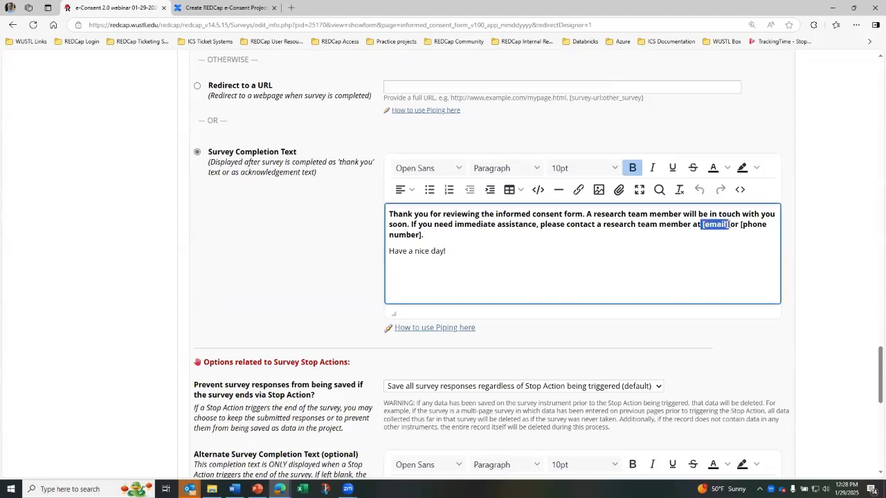
pyautogui.press('BackSpace')
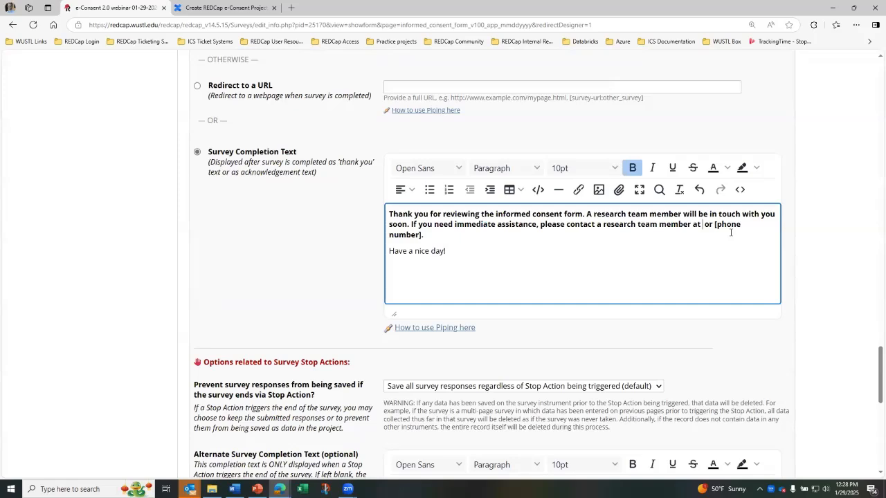
pyautogui.write('test@no-reply.')
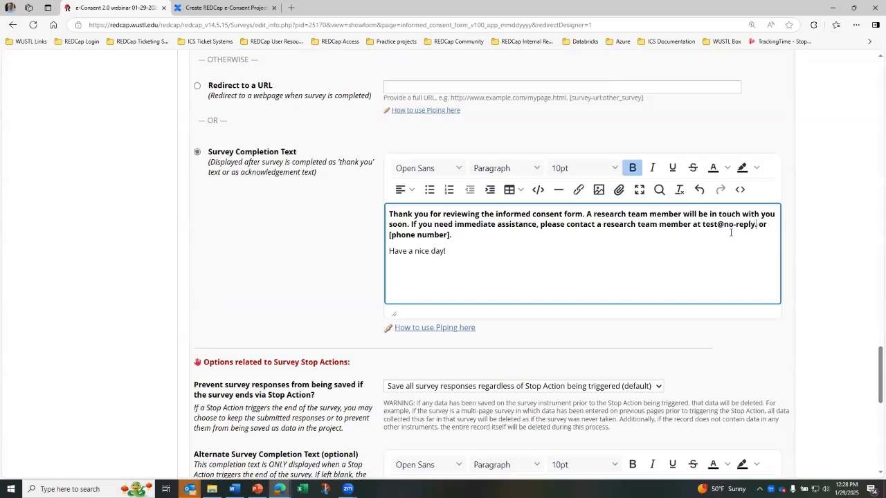
pyautogui.write('com')
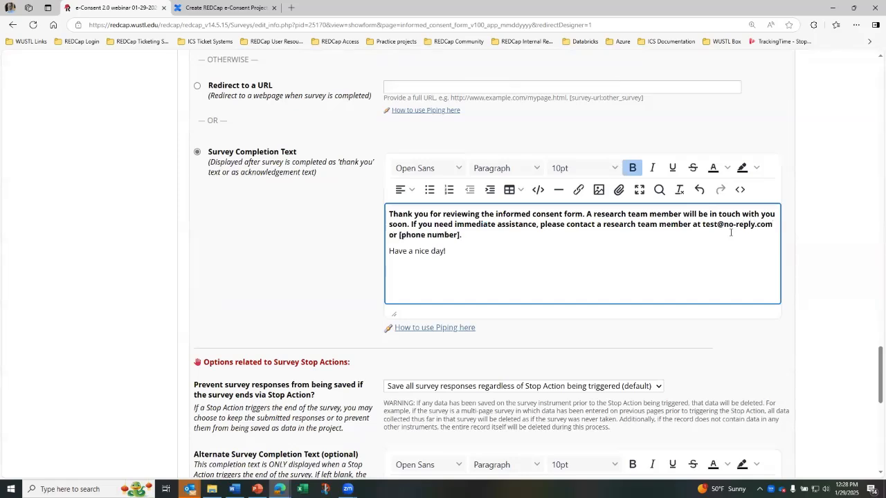
# Replace the [phone number] placeholder in the Survey Completion Text with the research team's contact phone number
pyautogui.press('Right')
pyautogui.press('Right')
pyautogui.hotkey('shift', 'Right')
pyautogui.hotkey('shift', 'Right')
pyautogui.hotkey('shift', 'Right')
pyautogui.hotkey('shift', 'Right')
pyautogui.hotkey('shift', 'Right')
pyautogui.hotkey('shift', 'Right')
pyautogui.hotkey('shift', 'Right')
pyautogui.hotkey('shift', 'Right')
pyautogui.hotkey('shift', 'Right')
pyautogui.hotkey('shift', 'Right')
pyautogui.hotkey('shift', 'Right')
pyautogui.hotkey('shift', 'Right')
pyautogui.hotkey('shift', 'Right')
pyautogui.hotkey('shift', 'Right')
pyautogui.write('314-111-1111')
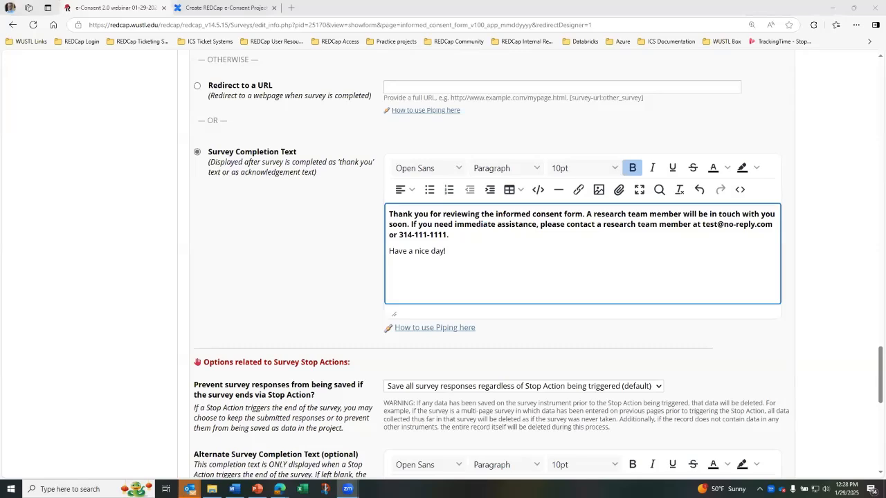
# Save the Informed Consent Form's survey settings and open those of the Fully Executed Consent Forms V1.00 App mmddyyyy instrument
pyautogui.scroll(-1, 604, 299)
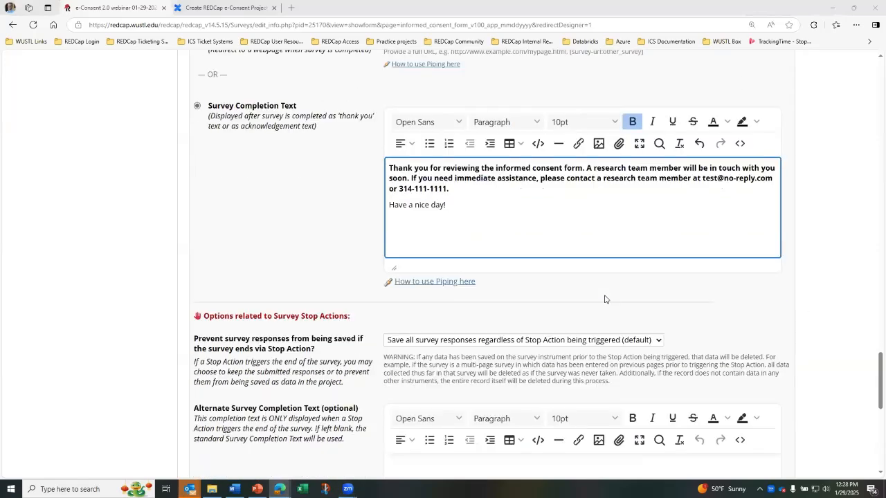
pyautogui.scroll(-8, 604, 299)
pyautogui.click(429, 294)
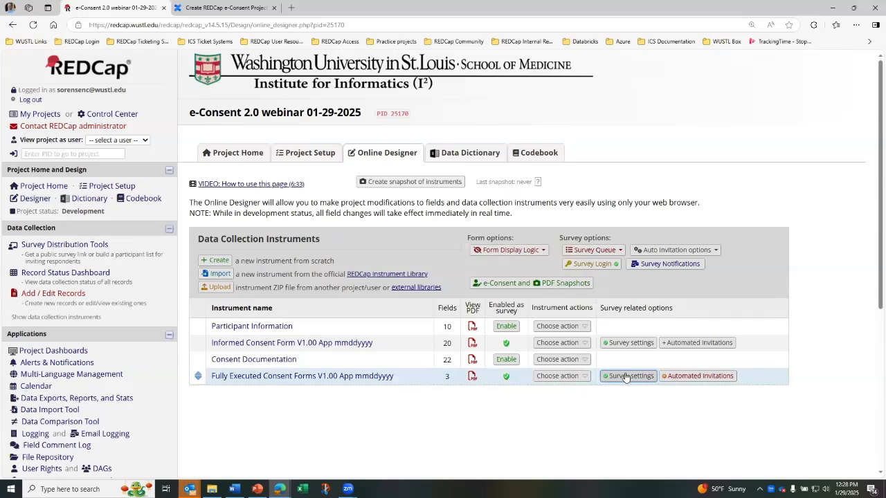
pyautogui.click(625, 376)
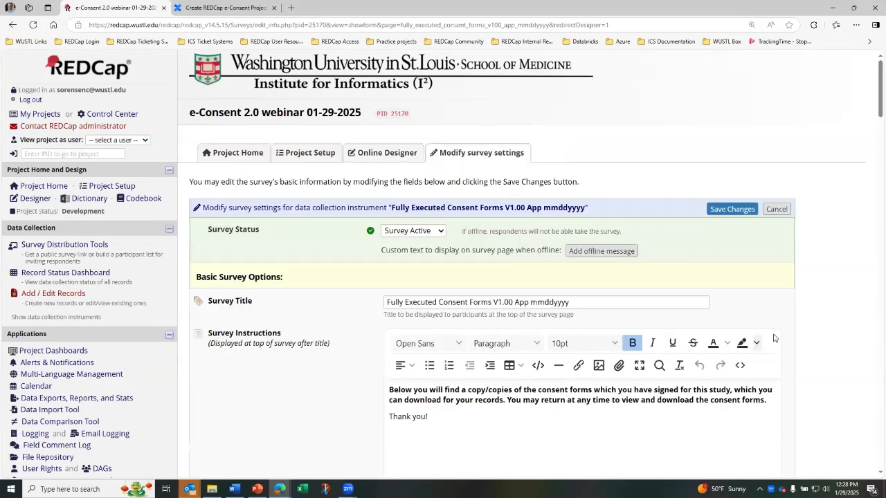
# Review the Fully Executed Consent Forms survey instructions, Pagination and 'Save & Return Later' settings, including the option to modify completed responses
pyautogui.scroll(-1, 717, 341)
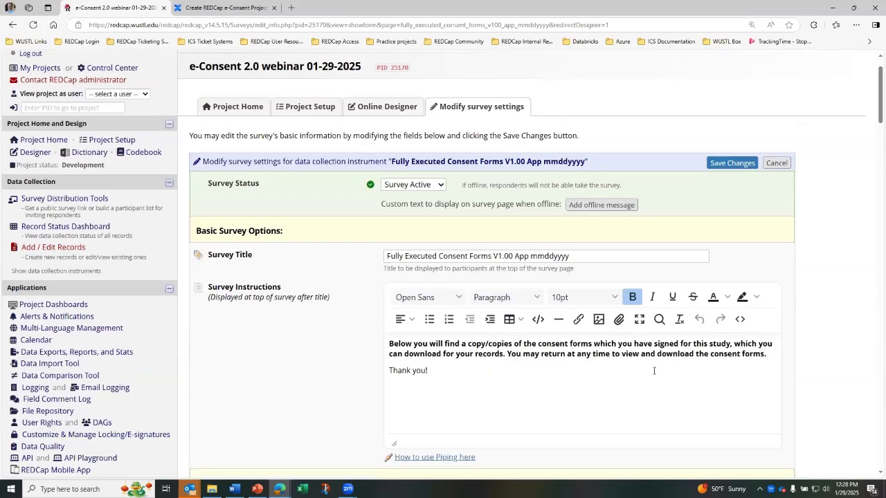
pyautogui.scroll(-5, 654, 377)
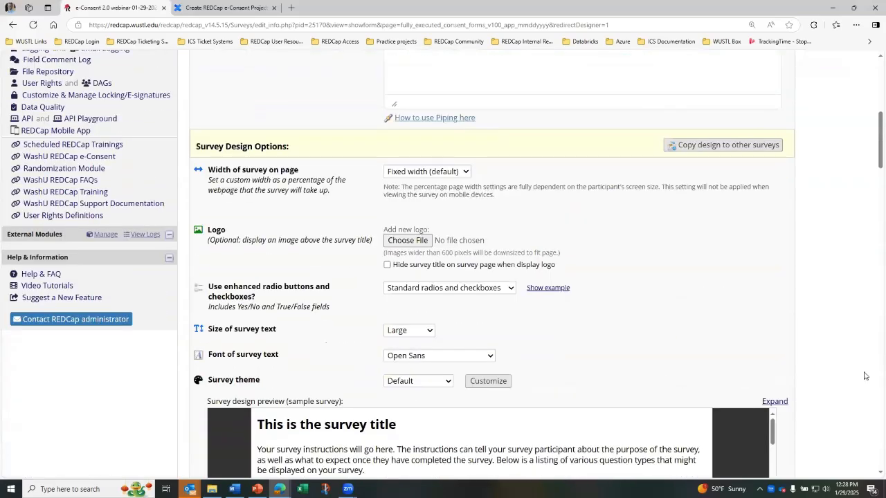
pyautogui.scroll(-4, 863, 375)
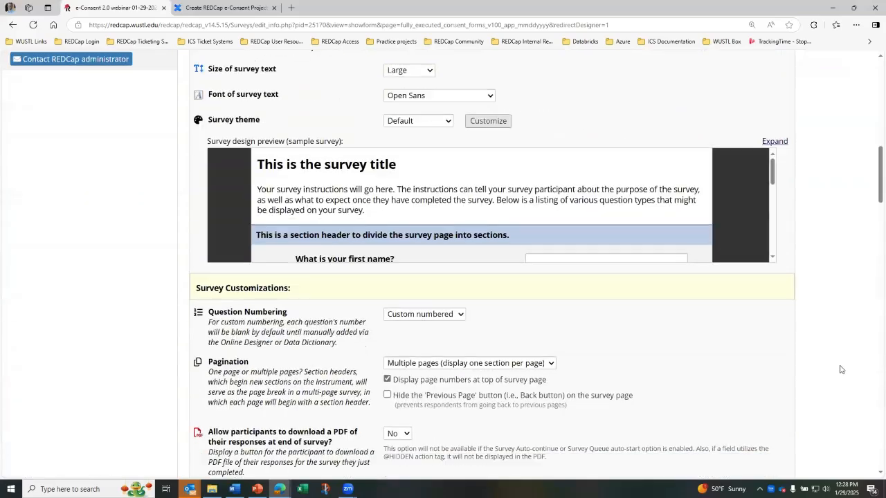
pyautogui.scroll(-2, 840, 368)
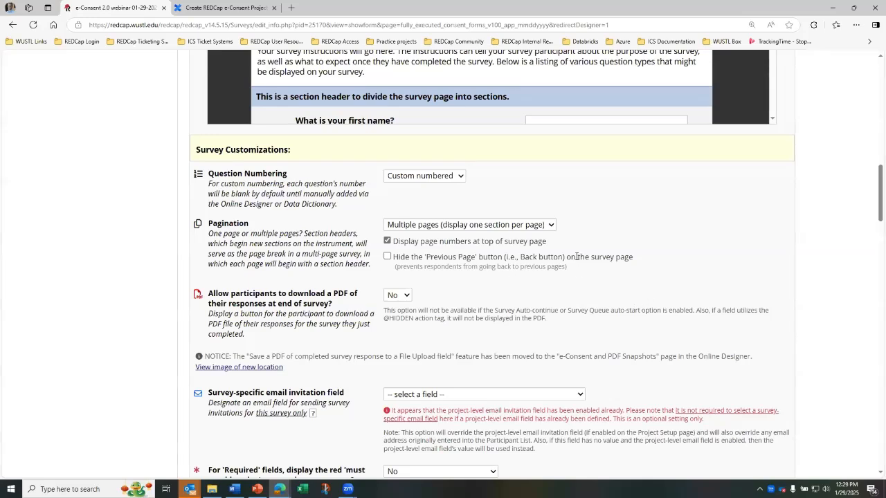
pyautogui.click(552, 226)
pyautogui.click(618, 256)
pyautogui.scroll(-1, 616, 272)
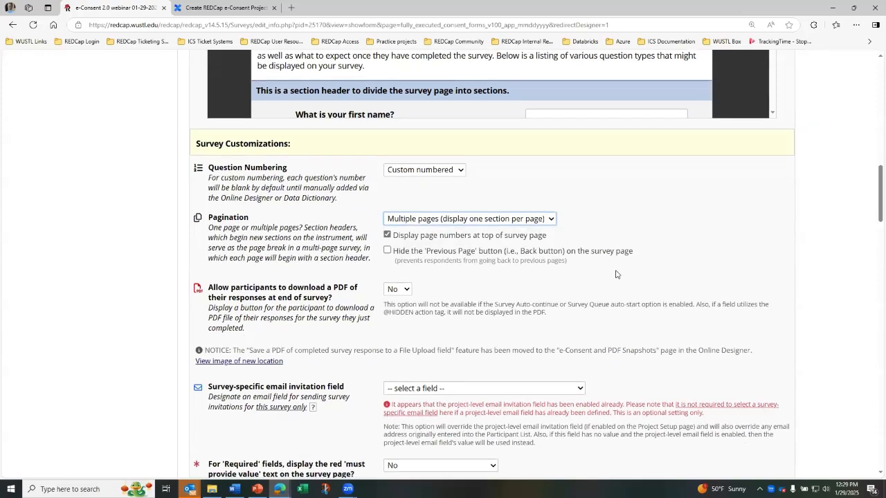
pyautogui.scroll(-10, 615, 275)
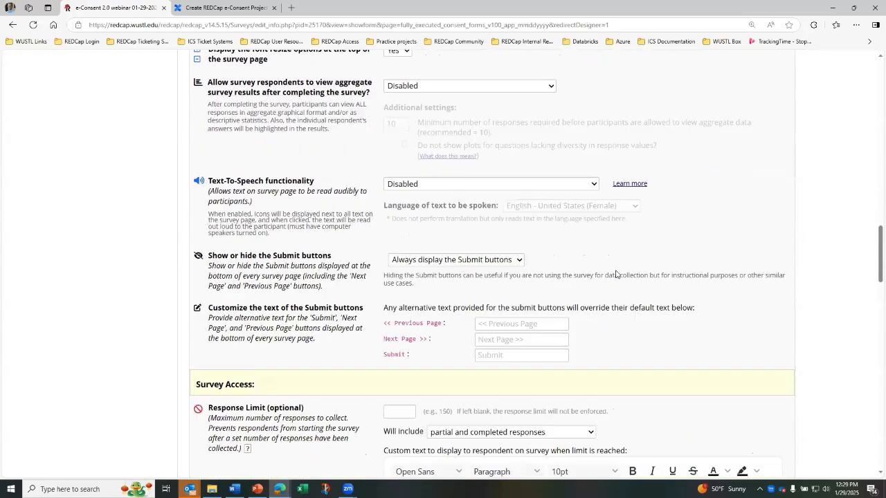
pyautogui.scroll(-5, 615, 275)
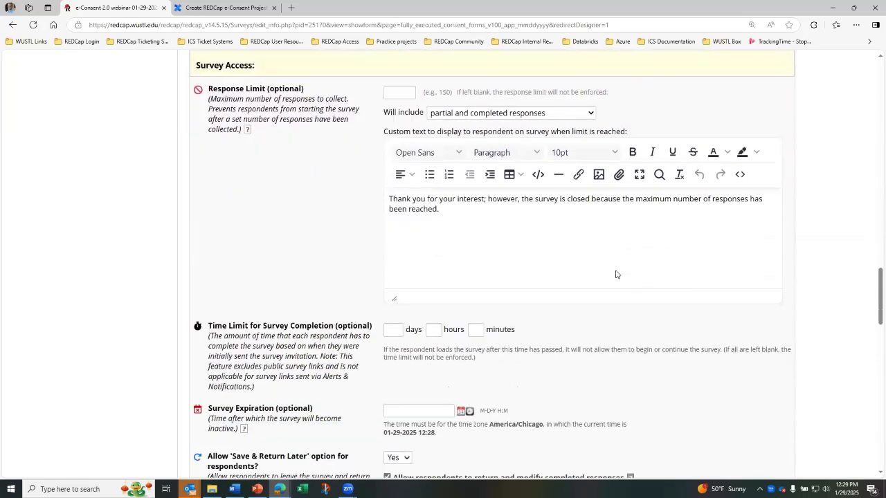
pyautogui.scroll(-3, 615, 275)
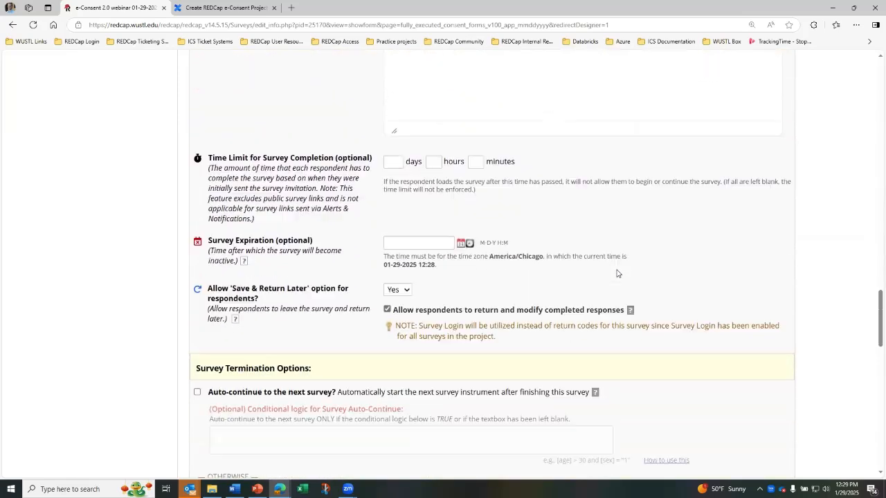
pyautogui.scroll(-1, 617, 274)
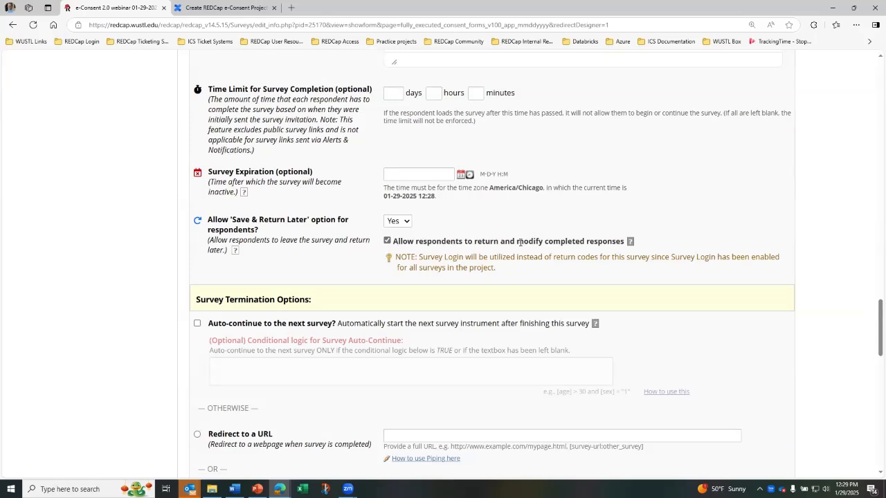
pyautogui.moveTo(517, 241); pyautogui.dragTo(623, 239)
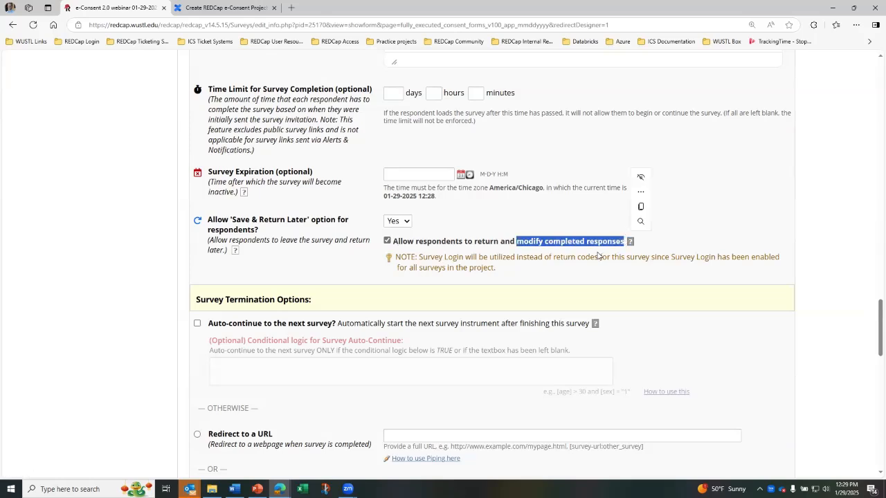
# Examine the wording of the option that allows respondents to return and modify completed responses
pyautogui.click(599, 253)
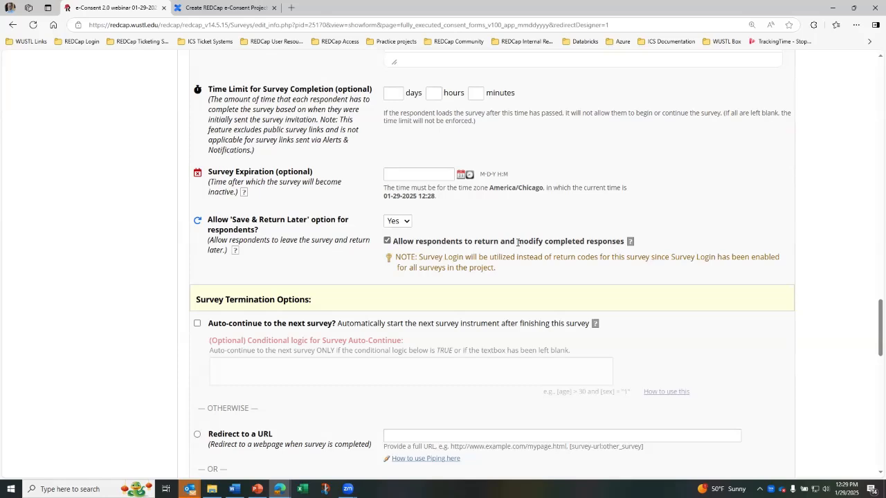
pyautogui.moveTo(518, 242); pyautogui.dragTo(624, 243)
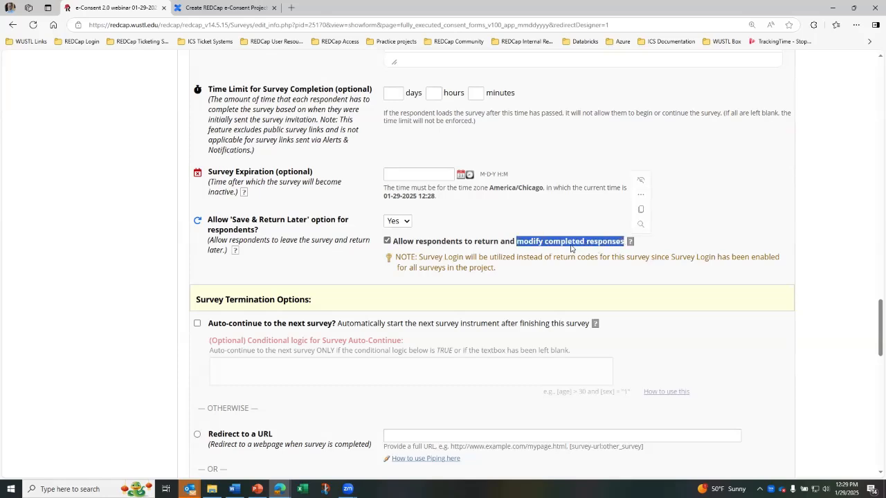
pyautogui.click(535, 237)
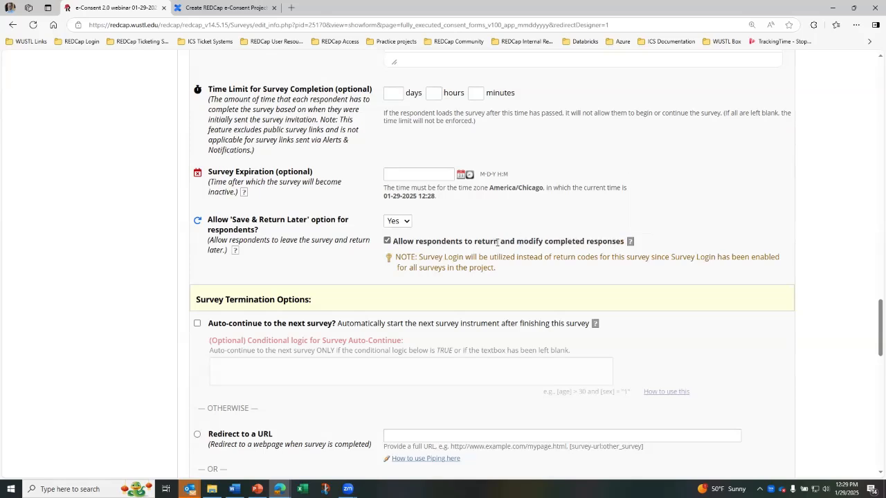
pyautogui.moveTo(497, 242); pyautogui.dragTo(392, 242)
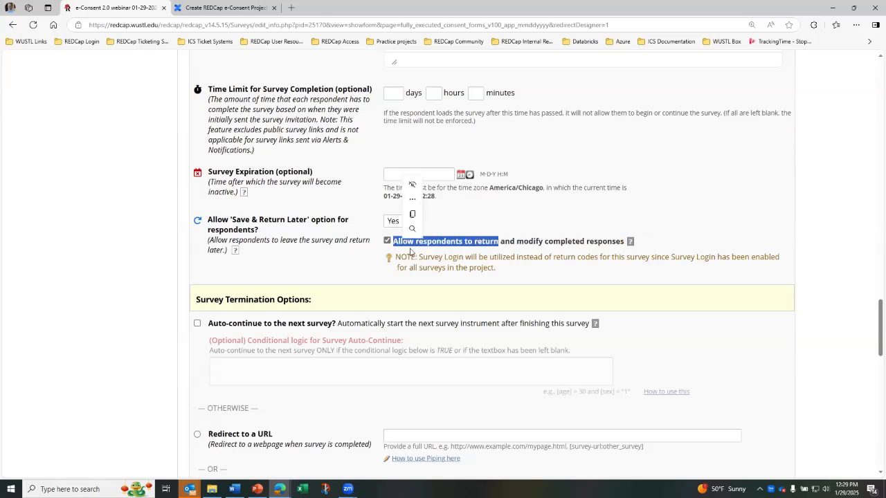
pyautogui.click(518, 243)
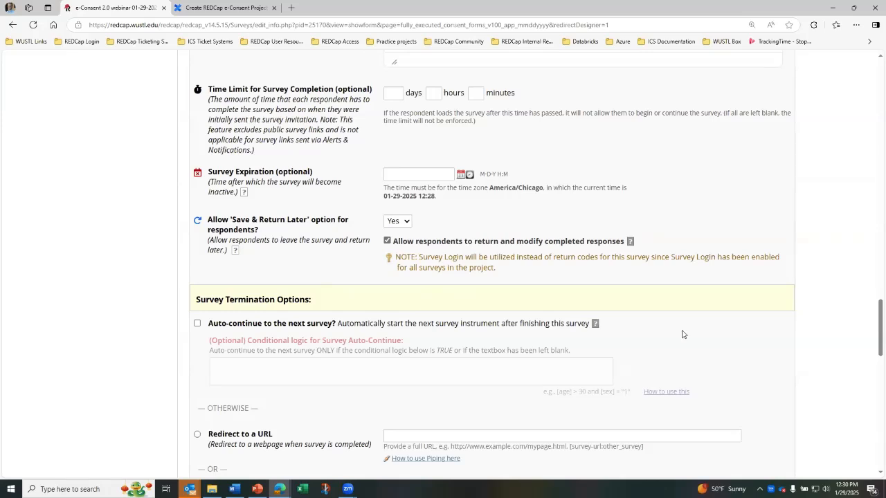
# Check the Survey Termination Options and save the Fully Executed Consent Forms survey settings
pyautogui.scroll(-3, 682, 334)
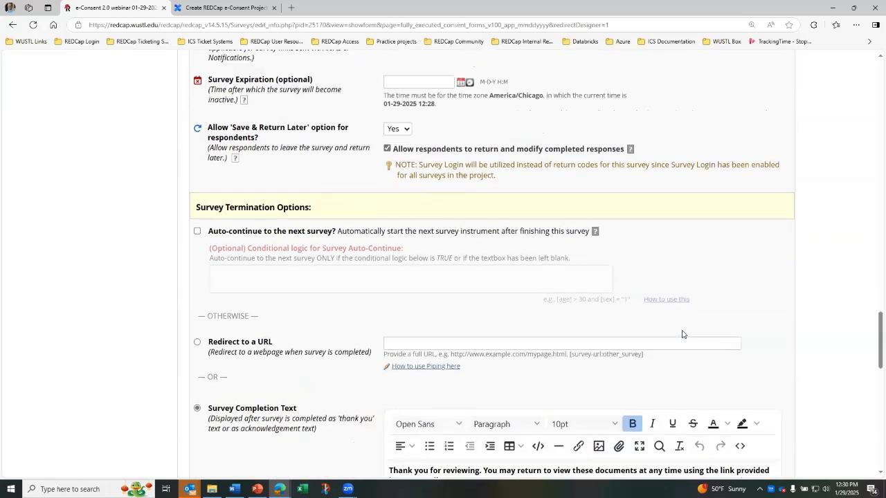
pyautogui.scroll(-2, 682, 334)
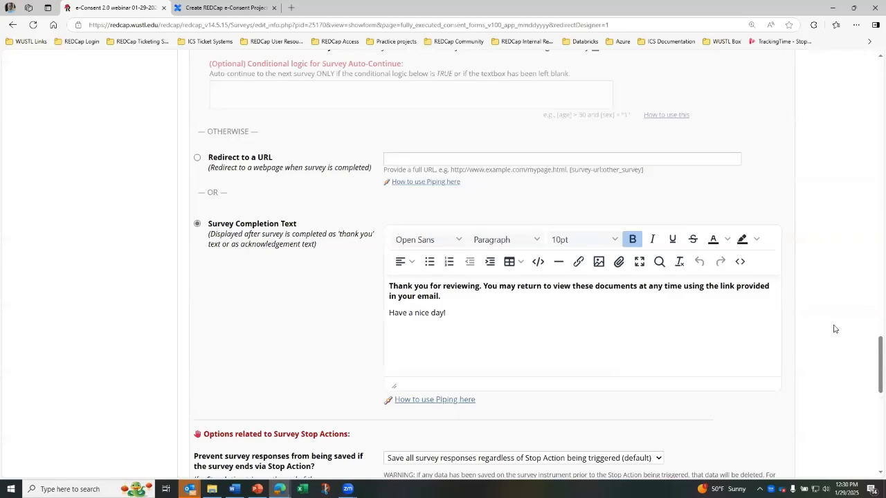
pyautogui.scroll(-1, 833, 330)
pyautogui.scroll(-5, 832, 330)
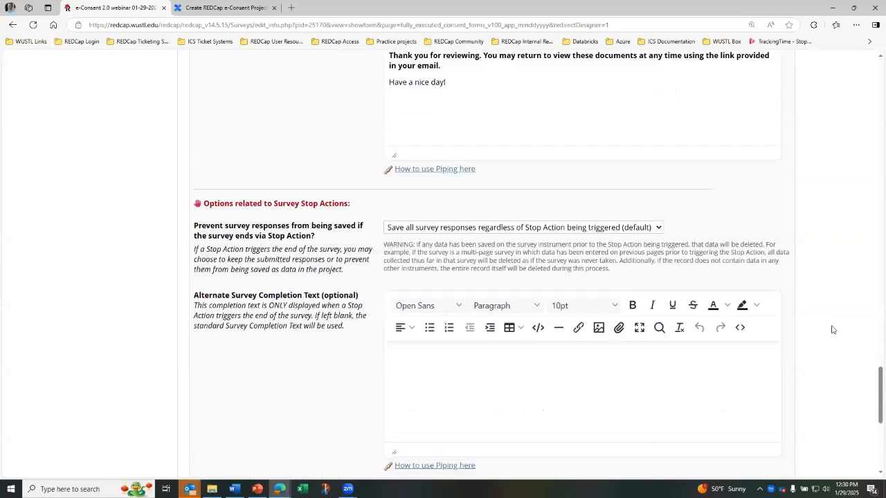
pyautogui.scroll(-2, 832, 329)
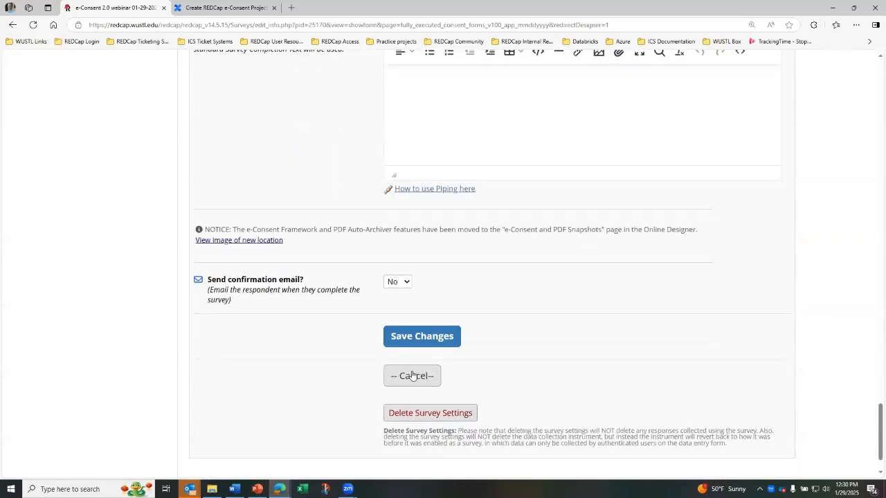
pyautogui.click(410, 338)
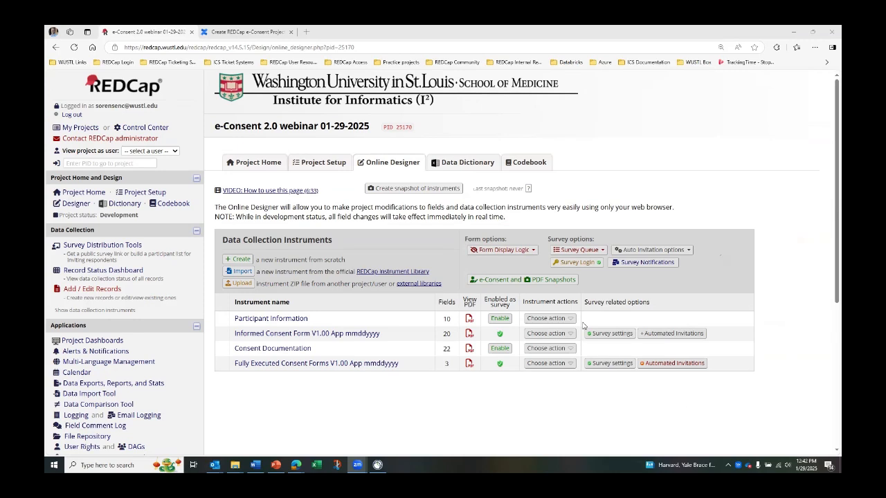
# Go to the project's e-Consent Framework settings and open those of the Informed Consent Form V1.00 App mmddyyyy survey for editing
pyautogui.click(547, 280)
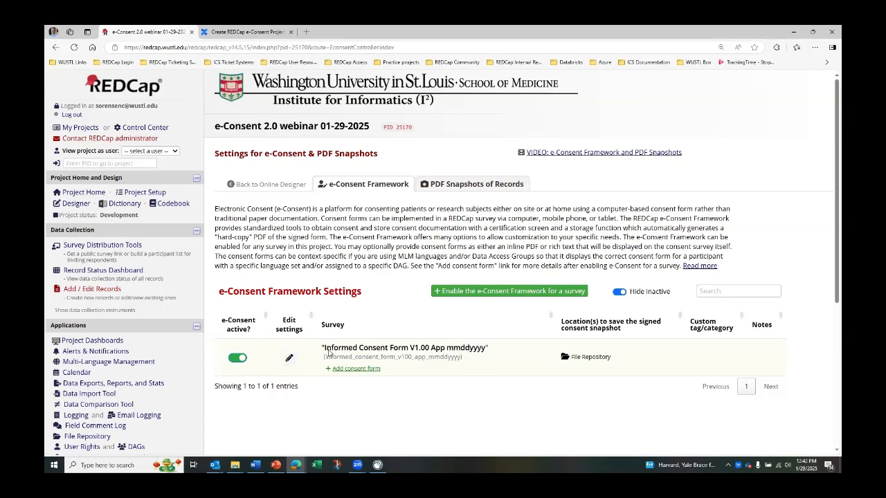
pyautogui.moveTo(330, 352); pyautogui.dragTo(479, 350)
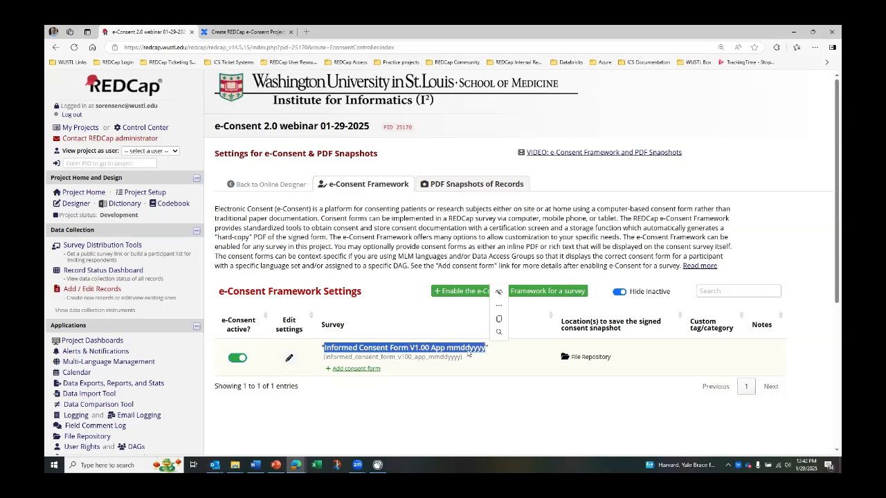
pyautogui.click(332, 347)
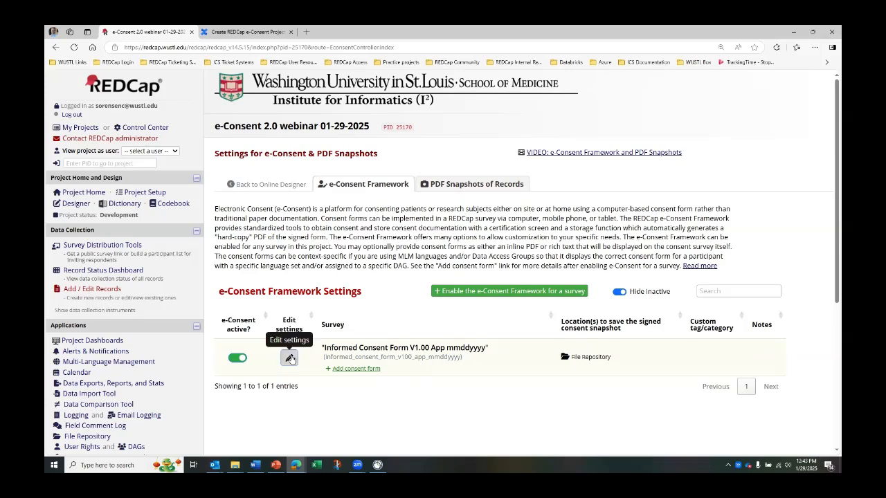
pyautogui.click(290, 358)
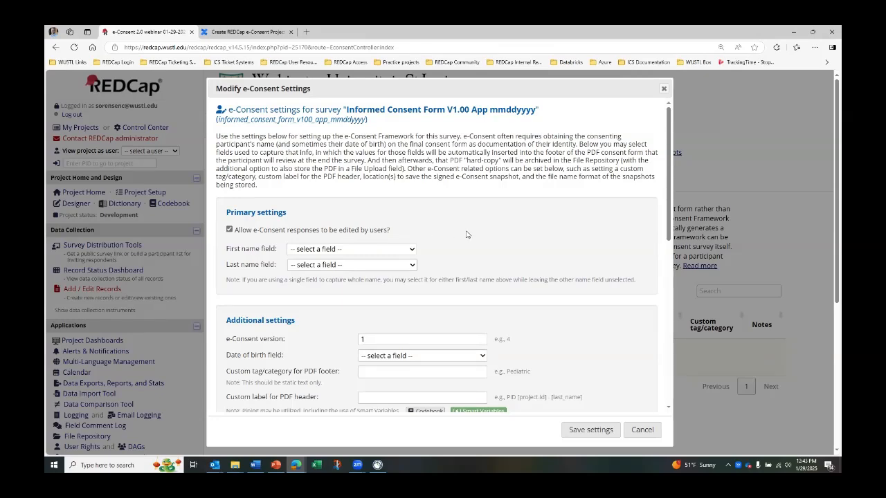
# Review the e-Consent primary and additional settings, the signature field, and the File Upload field choices for saving the signed consent snapshot
pyautogui.scroll(-2, 510, 246)
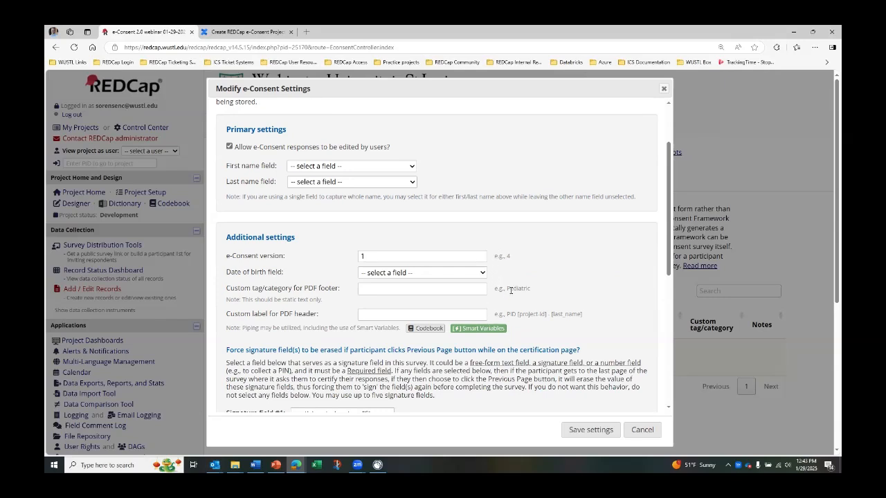
pyautogui.scroll(-3, 510, 289)
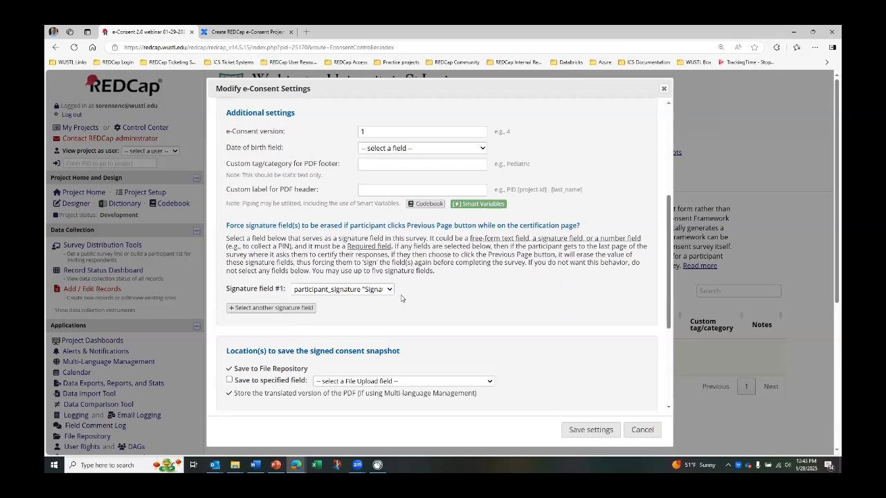
pyautogui.scroll(-2, 410, 293)
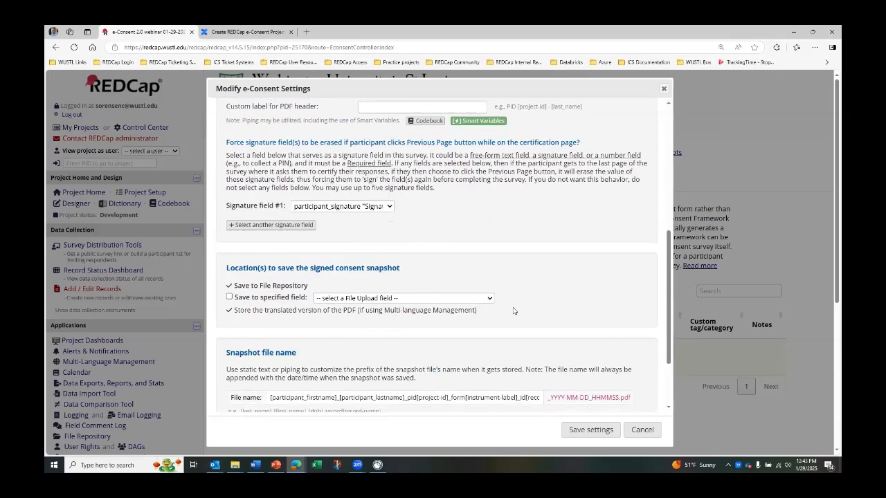
pyautogui.click(489, 299)
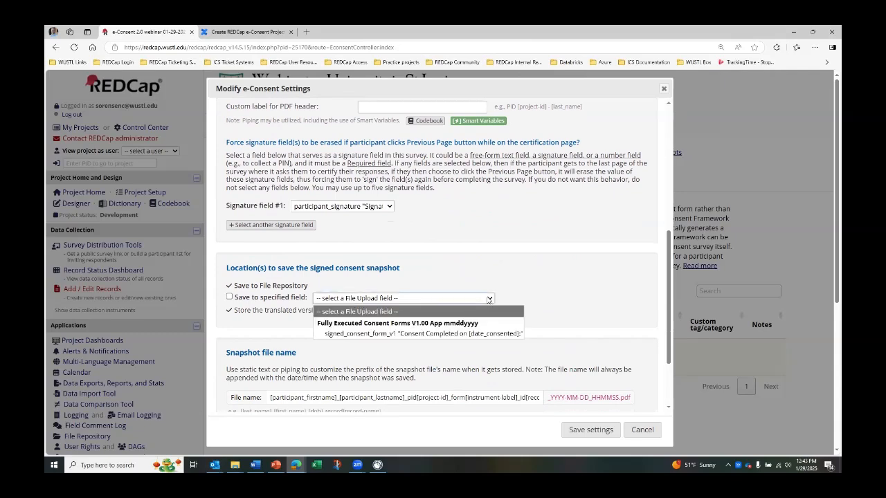
pyautogui.click(488, 299)
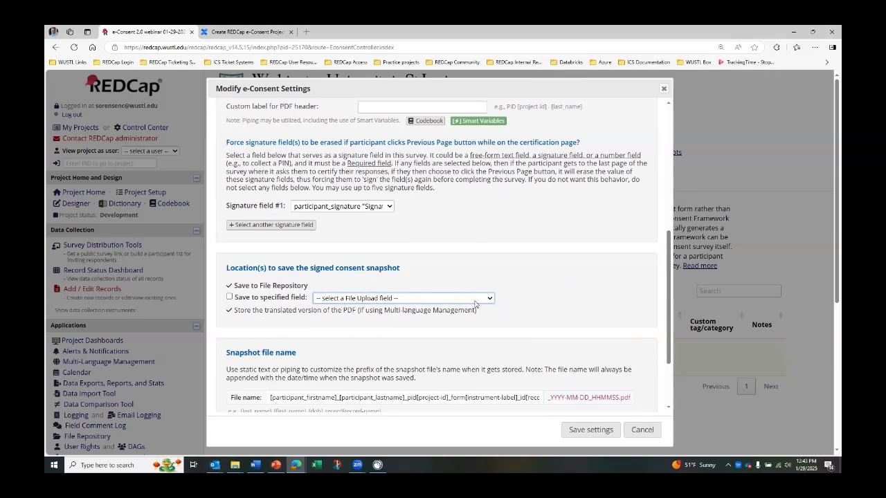
# Remove "_id[record-name]" from the end of the snapshot file name and save the e-Consent settings
pyautogui.scroll(-1, 385, 336)
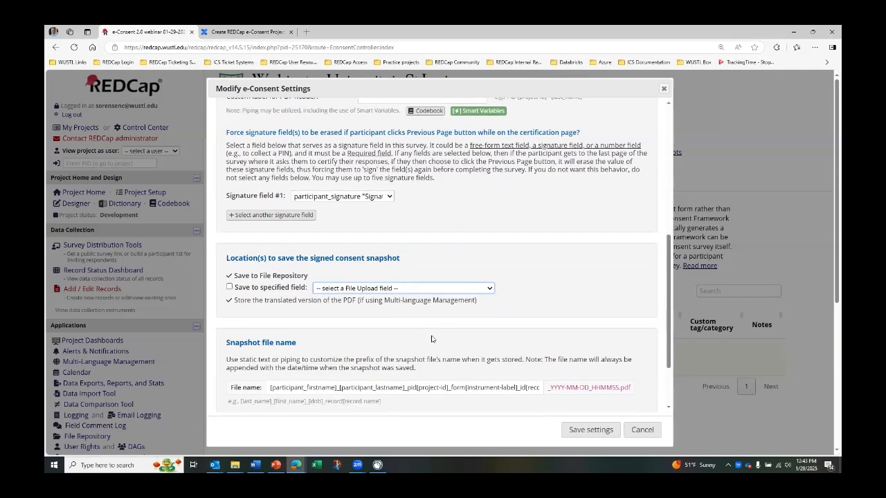
pyautogui.click(518, 355)
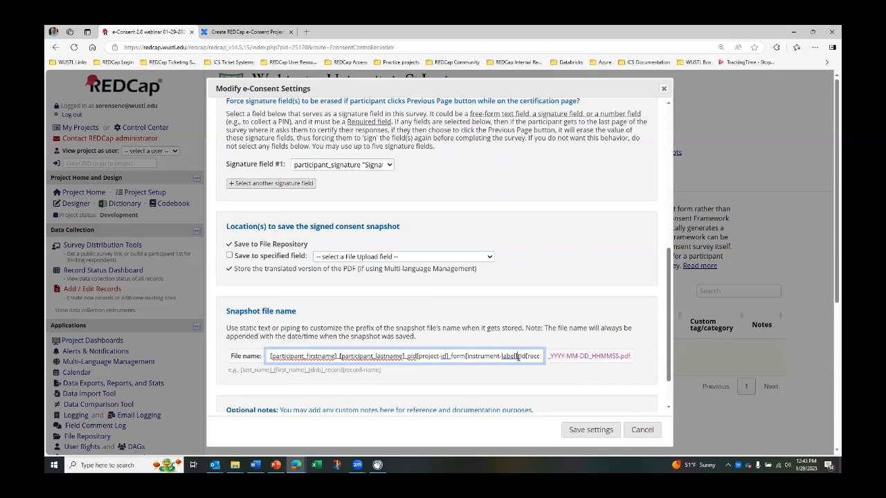
pyautogui.moveTo(518, 356); pyautogui.dragTo(542, 357)
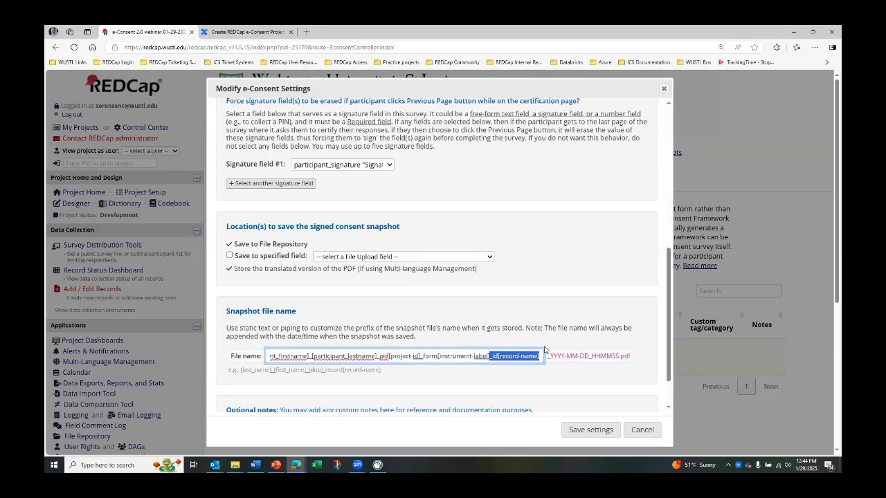
pyautogui.press('BackSpace')
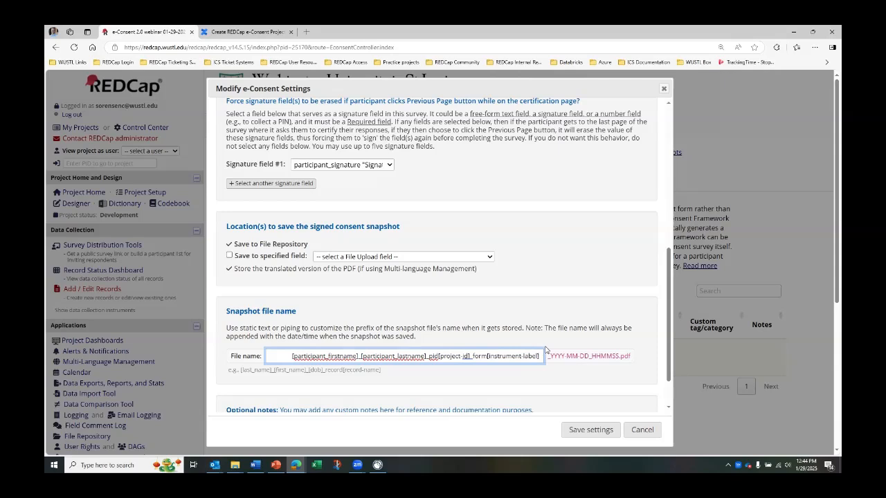
pyautogui.click(585, 431)
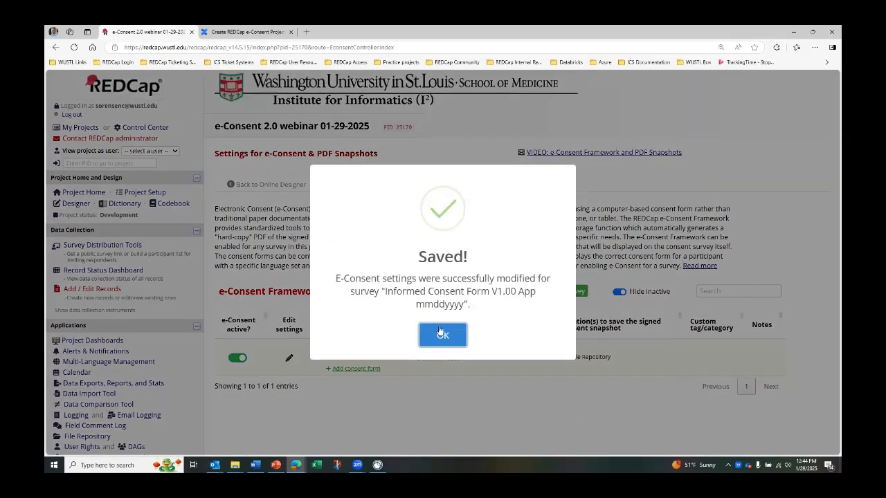
pyautogui.click(442, 331)
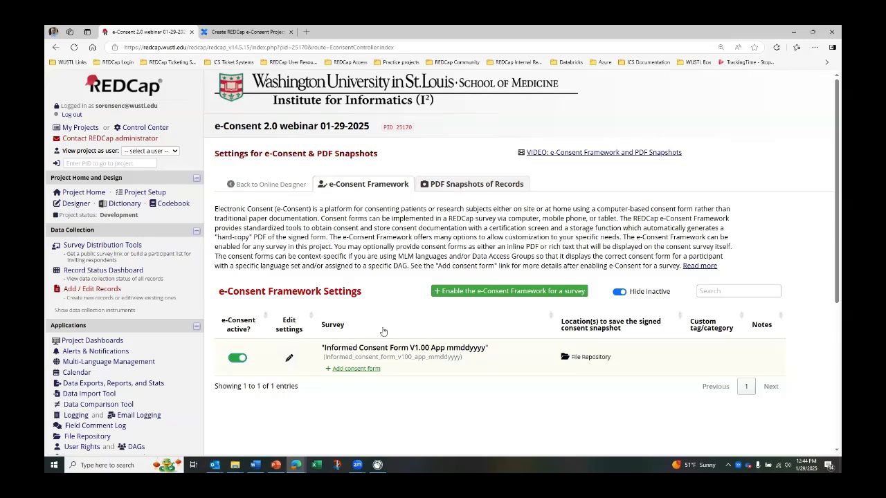
# Add a new PDF snapshot trigger for records and name it "Fully Executed Consent Upload mmddyyyy"
pyautogui.click(467, 184)
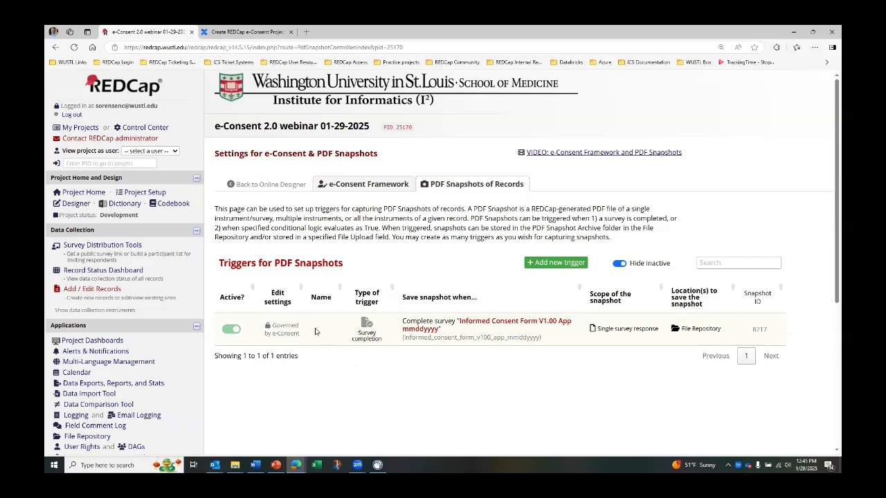
pyautogui.click(555, 266)
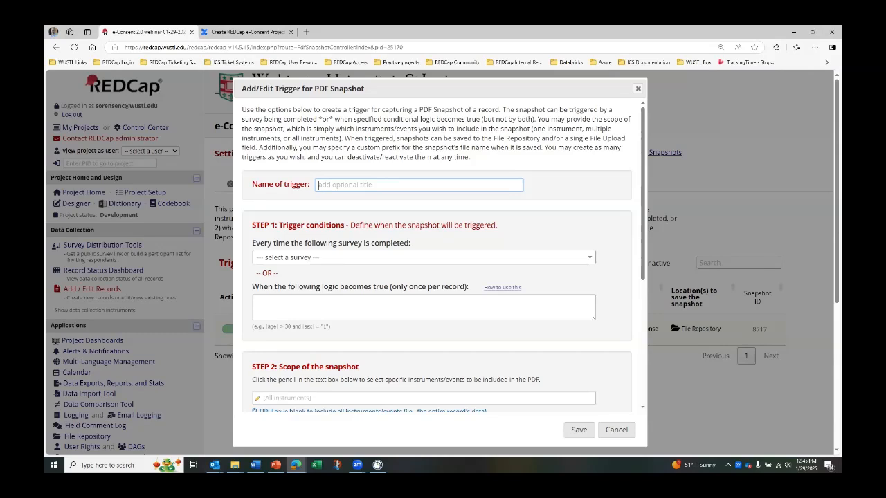
pyautogui.click(366, 185)
pyautogui.write('Fully')
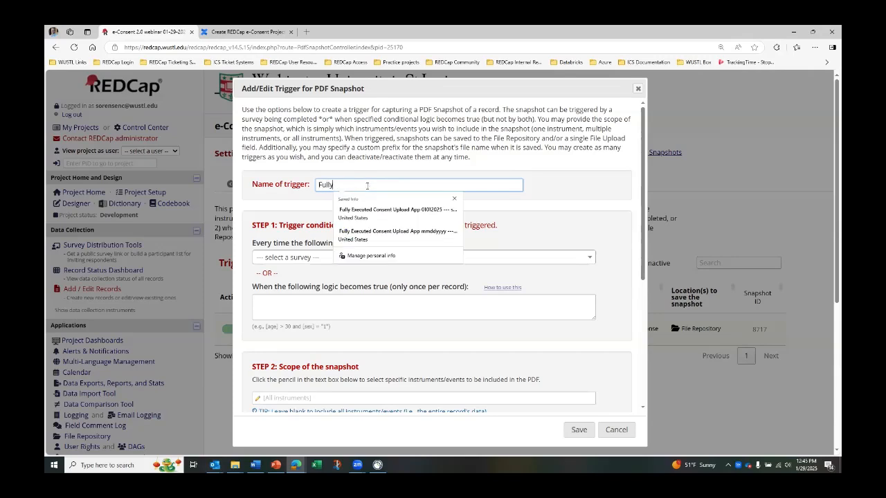
pyautogui.write(' Executed Consent Upload mmyyy')
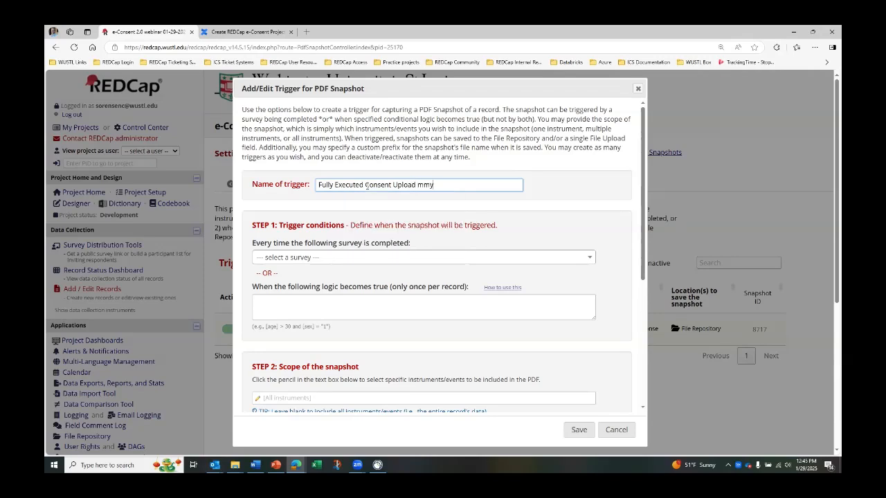
pyautogui.press('BackSpace')
pyautogui.press('BackSpace')
pyautogui.press('BackSpace')
pyautogui.write('ddyyyy')
pyautogui.scroll(-1, 367, 186)
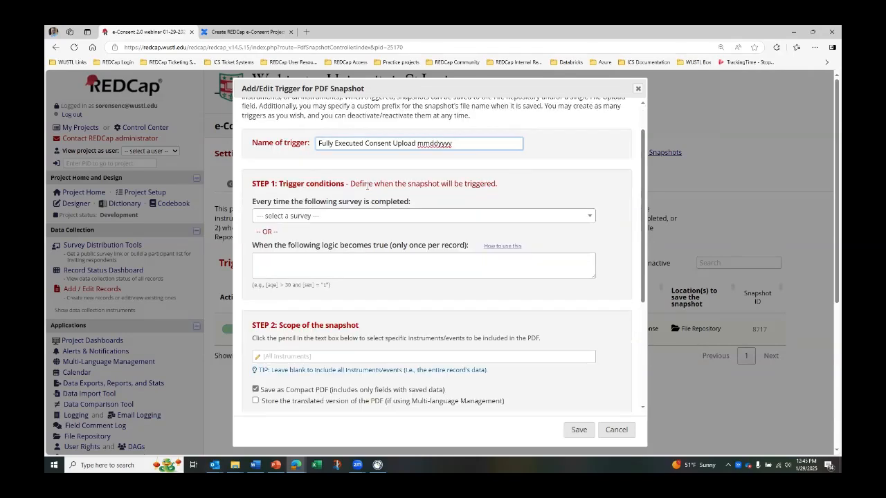
pyautogui.click(558, 188)
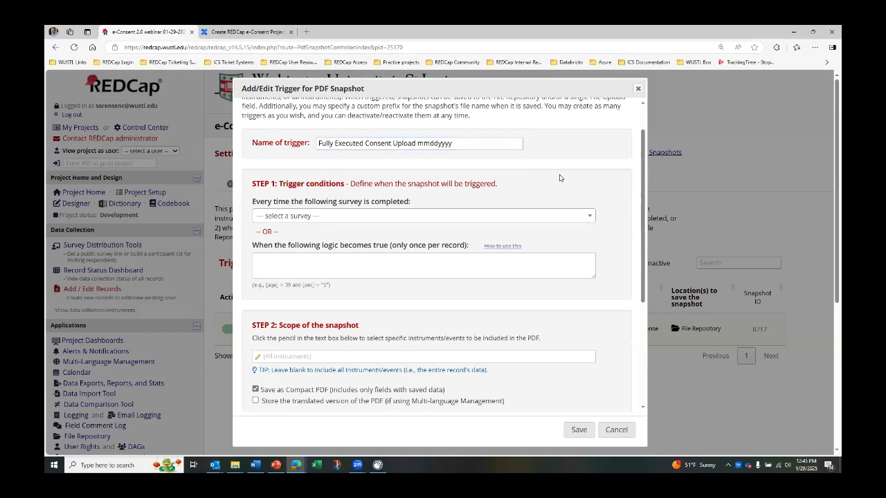
pyautogui.click(455, 142)
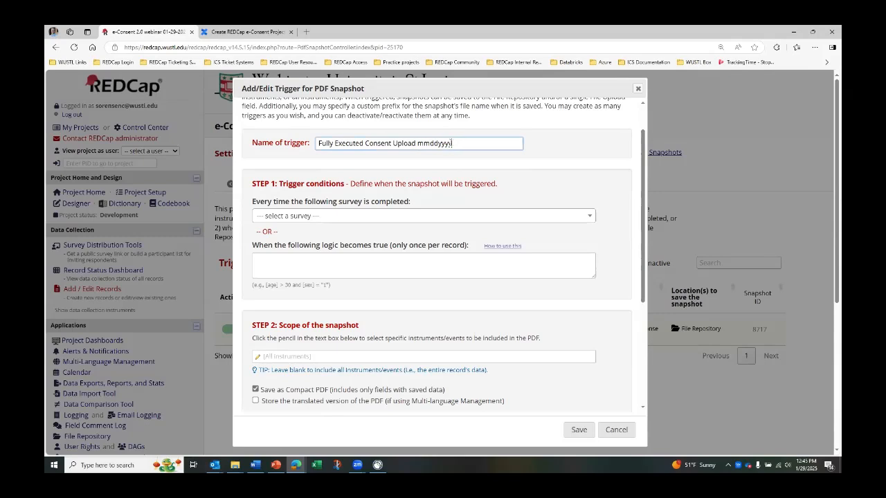
pyautogui.moveTo(455, 143); pyautogui.dragTo(419, 145)
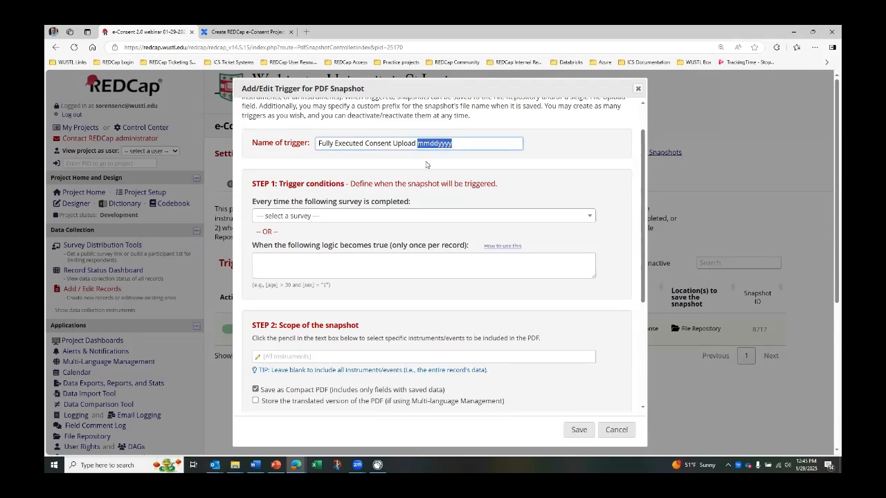
pyautogui.press('Left')
# Examine the trigger conditions, including the surveys offered and the alternative of using logic
pyautogui.scroll(-1, 436, 197)
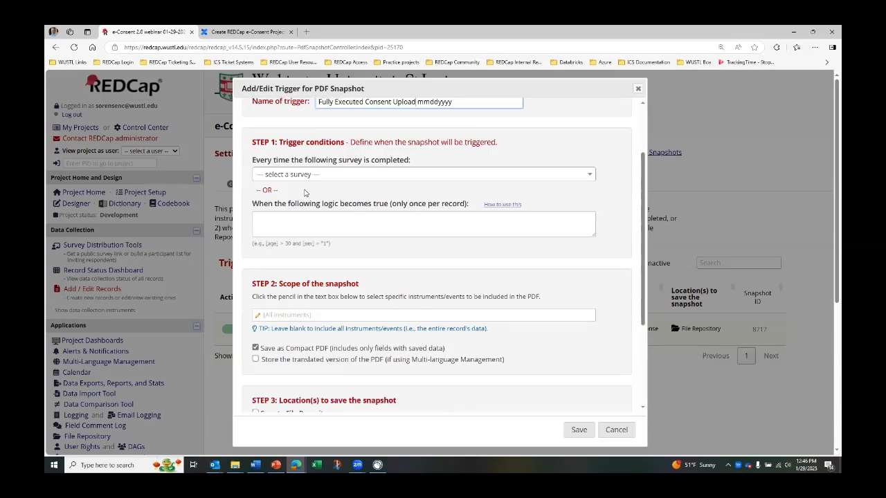
pyautogui.click(286, 176)
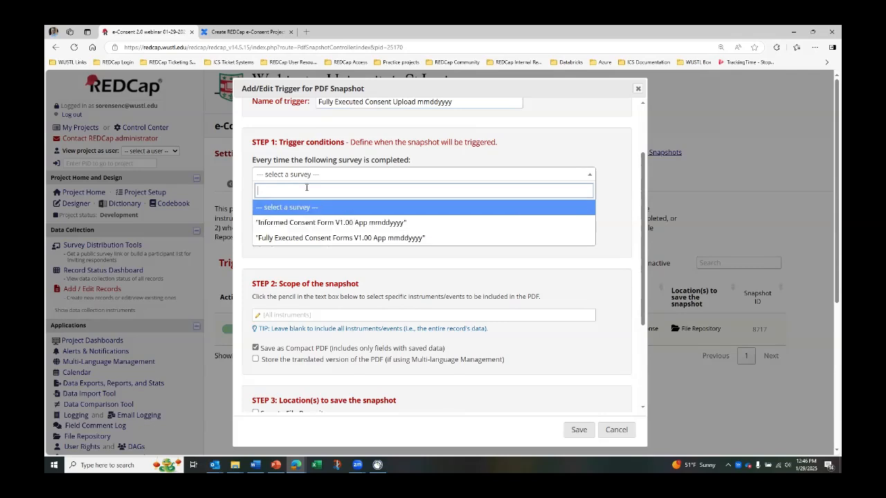
pyautogui.click(310, 175)
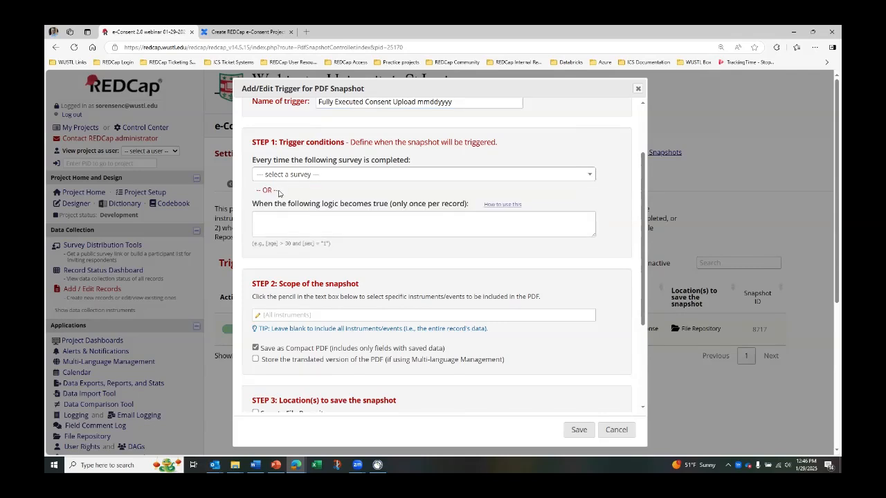
pyautogui.moveTo(279, 191); pyautogui.dragTo(258, 192)
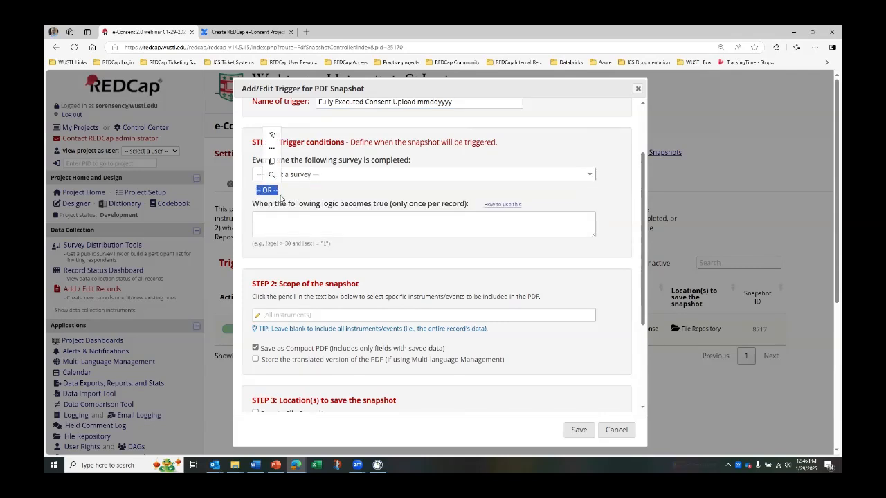
pyautogui.click(281, 199)
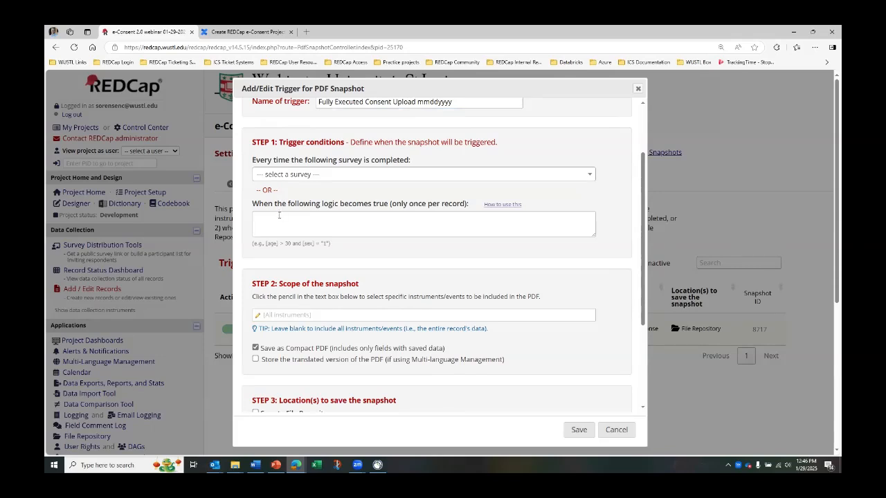
# Open the trigger's logic editor, switch to the Confluence e-Consent guide and find its written Step 1 trigger conditions
pyautogui.click(279, 217)
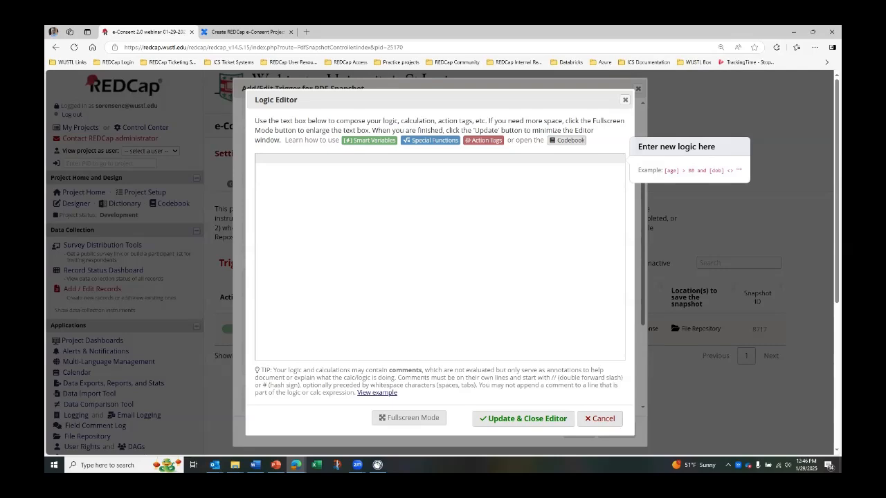
pyautogui.hotkey('alt', 'Tab')
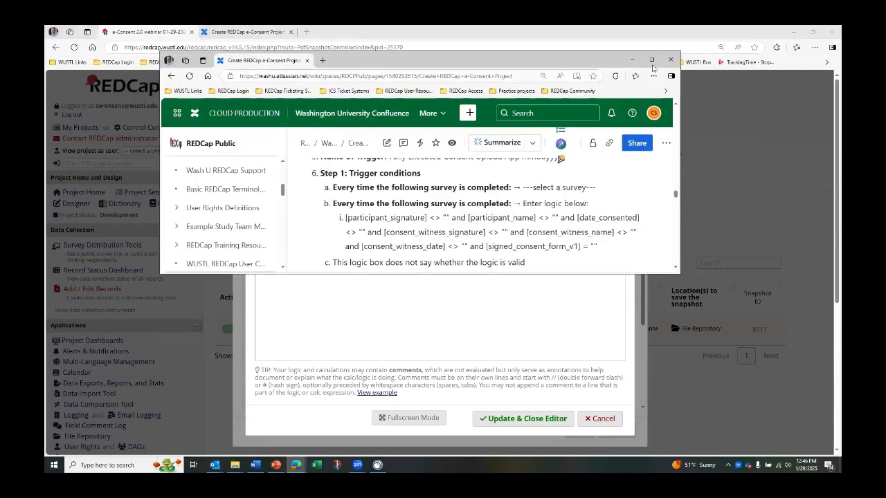
pyautogui.click(653, 60)
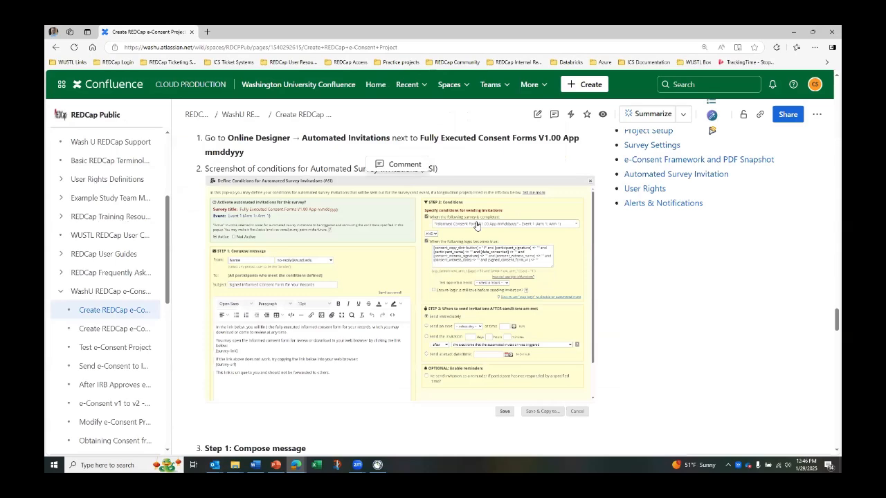
pyautogui.scroll(8, 478, 227)
pyautogui.scroll(7, 476, 224)
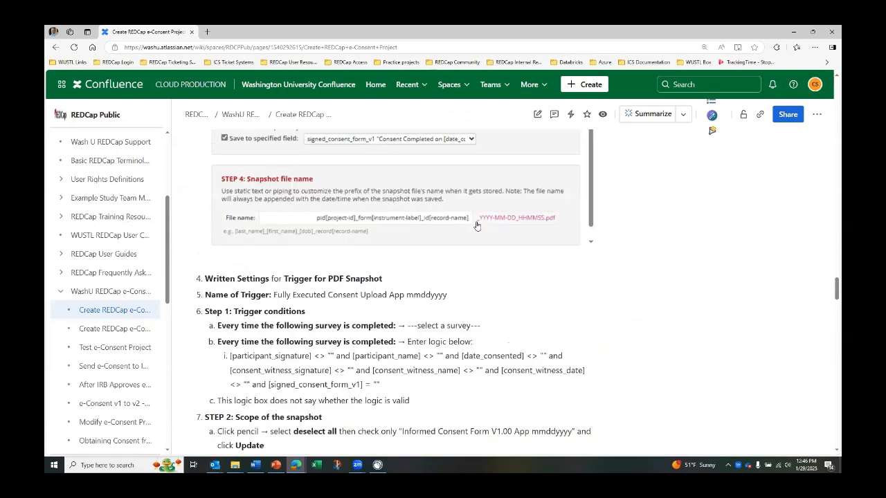
pyautogui.scroll(3, 476, 225)
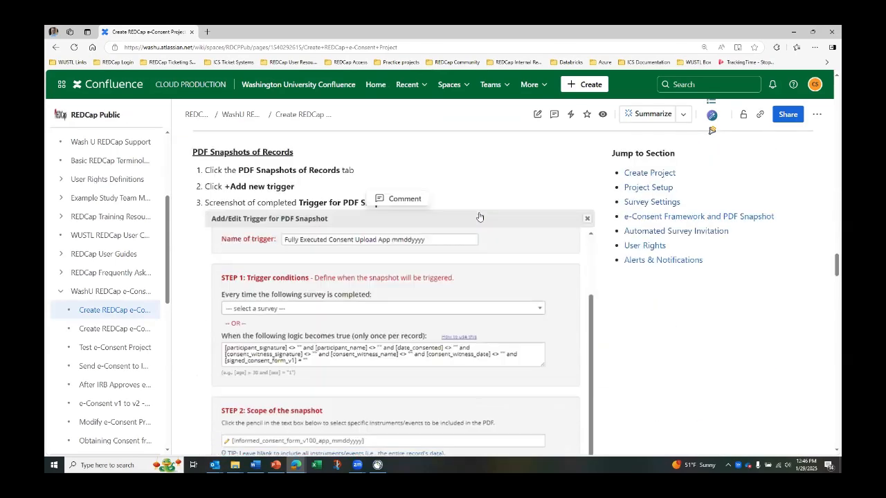
pyautogui.scroll(-2, 479, 244)
pyautogui.scroll(-4, 478, 244)
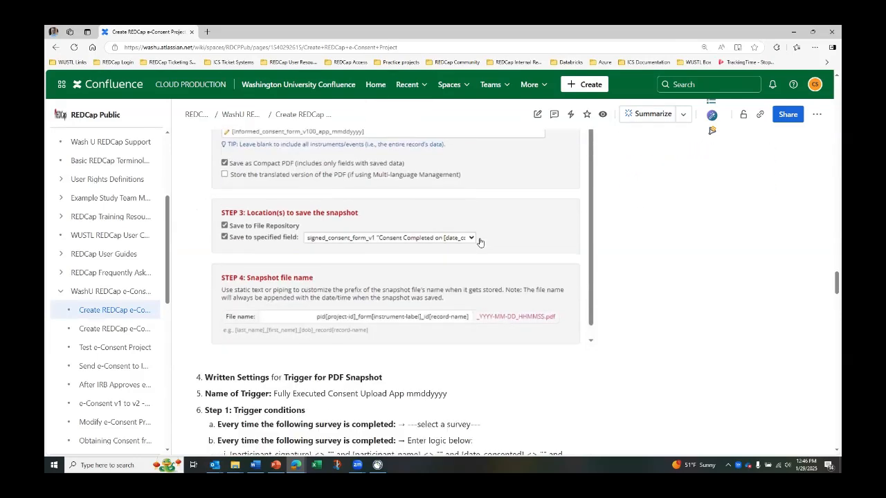
pyautogui.scroll(-1, 481, 242)
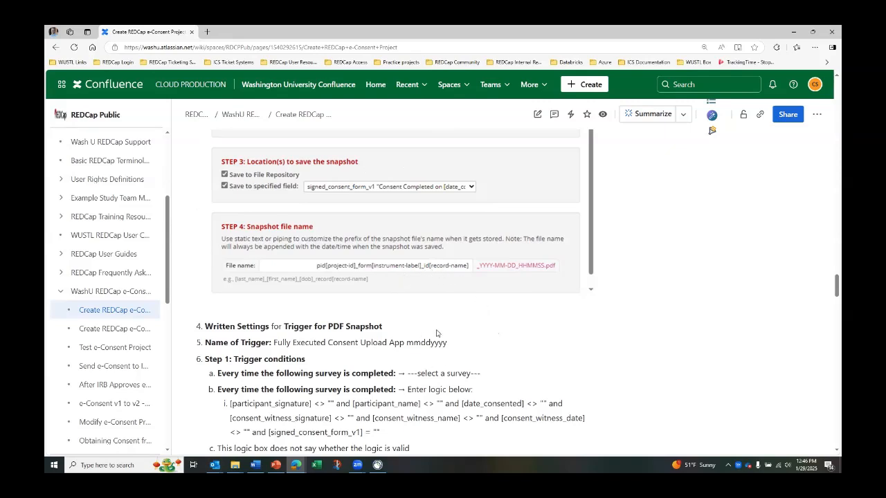
pyautogui.scroll(-1, 439, 333)
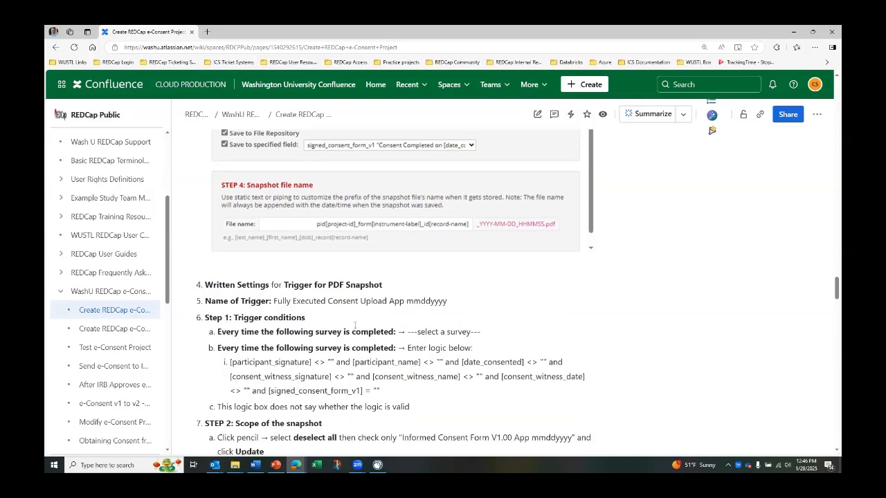
pyautogui.scroll(-1, 377, 374)
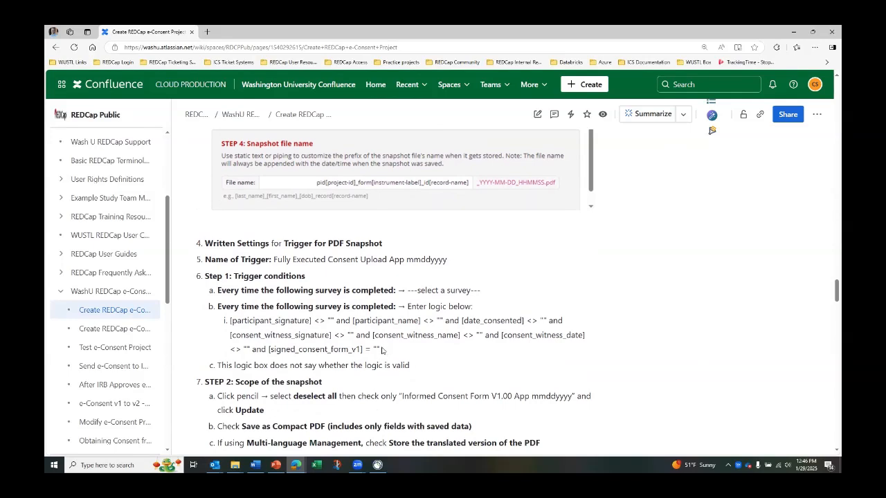
# Copy the full trigger logic, from [participant_signature] to [signed_consent_form_v1] = "", and check the guide's survey selection for the trigger
pyautogui.moveTo(382, 350); pyautogui.dragTo(229, 321)
pyautogui.rightClick(288, 329)
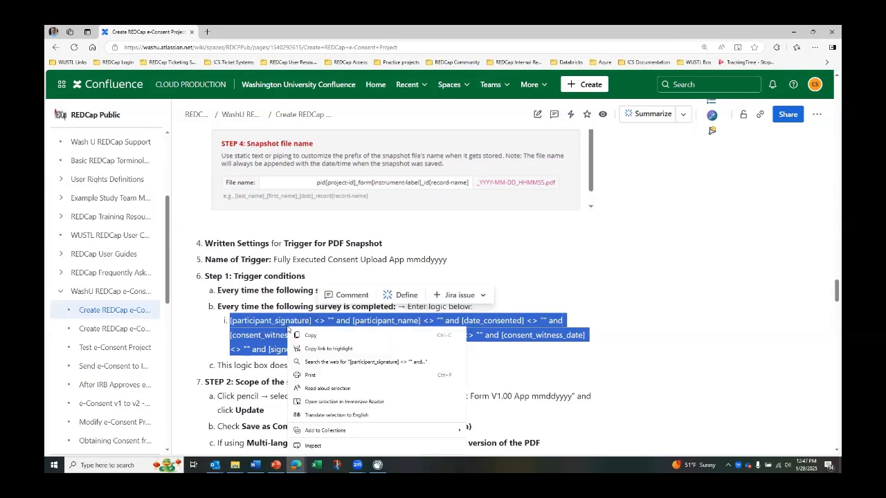
pyautogui.click(311, 336)
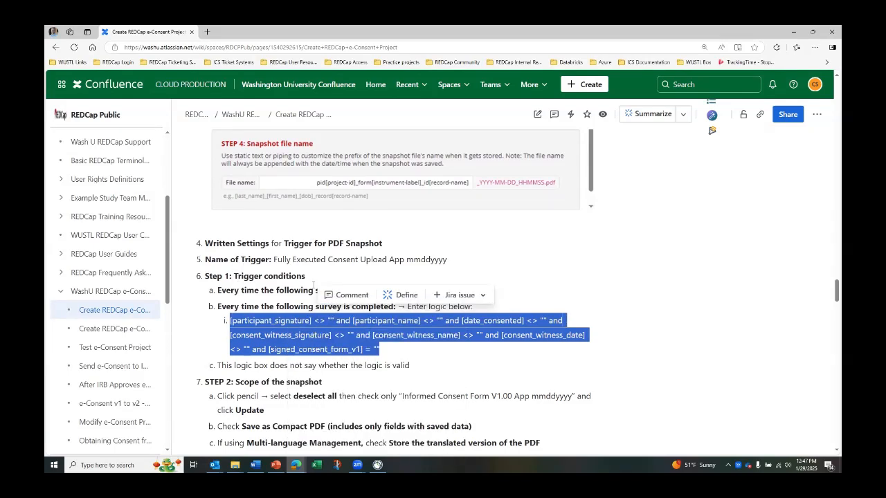
pyautogui.click(350, 279)
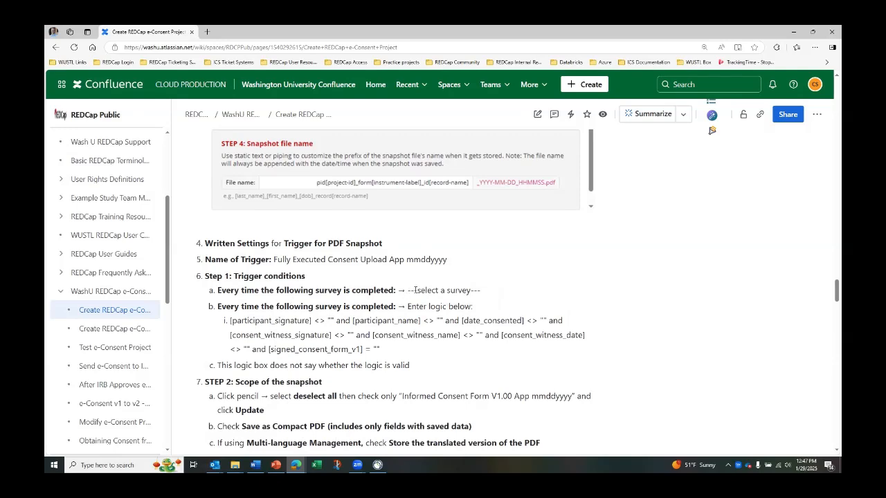
pyautogui.moveTo(407, 290); pyautogui.dragTo(480, 290)
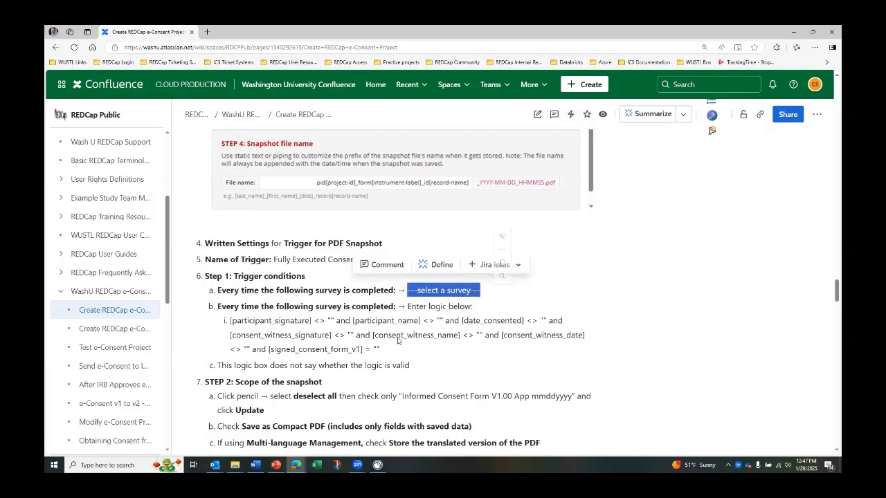
pyautogui.click(394, 348)
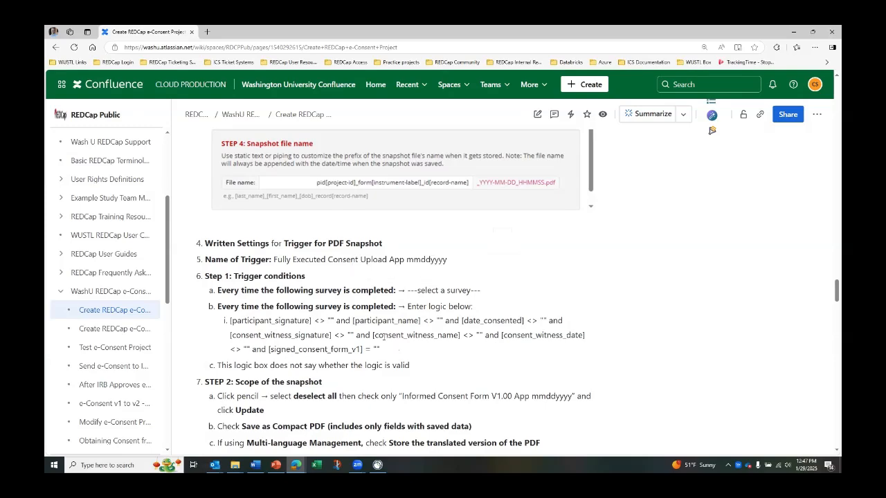
# Switch back to REDCap and paste the logic requiring completed participant and witness signatures, names and dates, plus [signed_consent_form_v1] = ""
pyautogui.moveTo(296, 465)
pyautogui.click(270, 441)
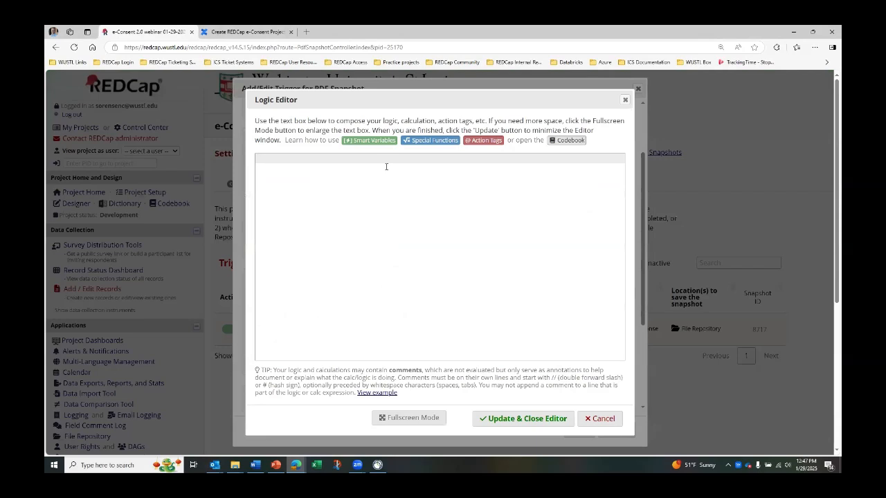
pyautogui.hotkey('ctrl', 'v')
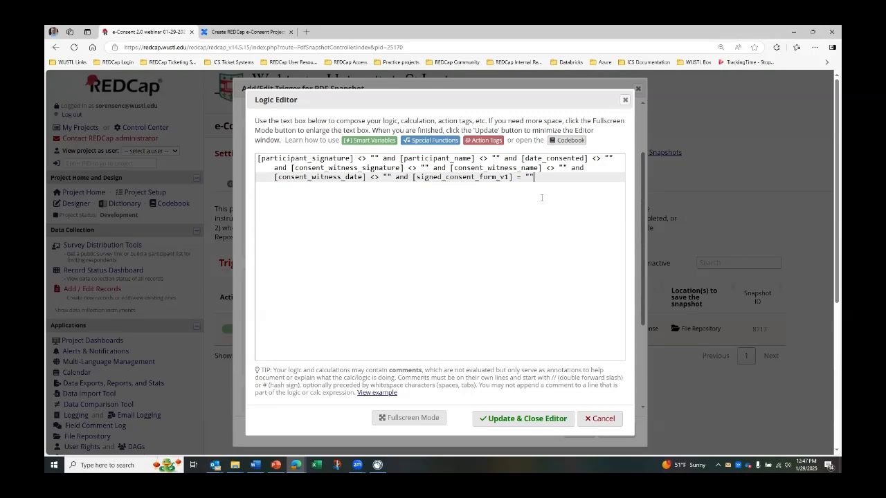
# Try small edits to the [signed_consent_form_v1] = "" condition at the end of the pasted logic
pyautogui.press('BackSpace')
pyautogui.write('"')
pyautogui.moveTo(510, 178); pyautogui.dragTo(415, 177)
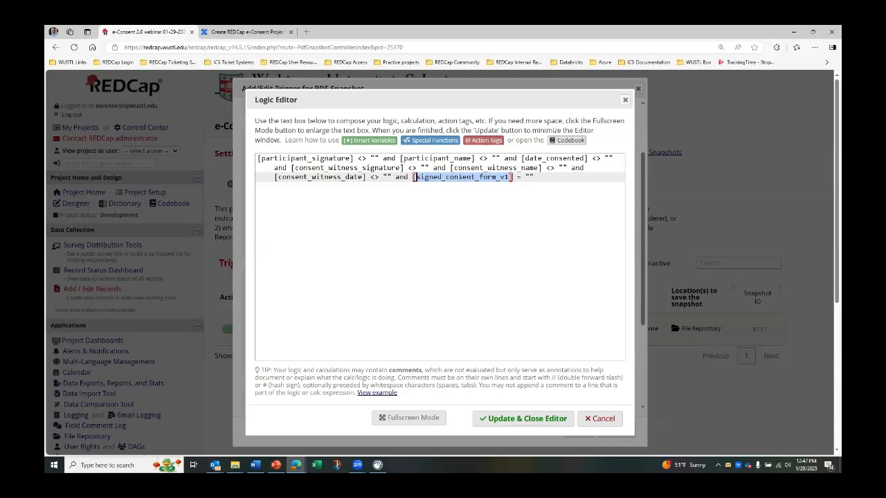
pyautogui.click(457, 177)
pyautogui.moveTo(509, 177); pyautogui.dragTo(415, 177)
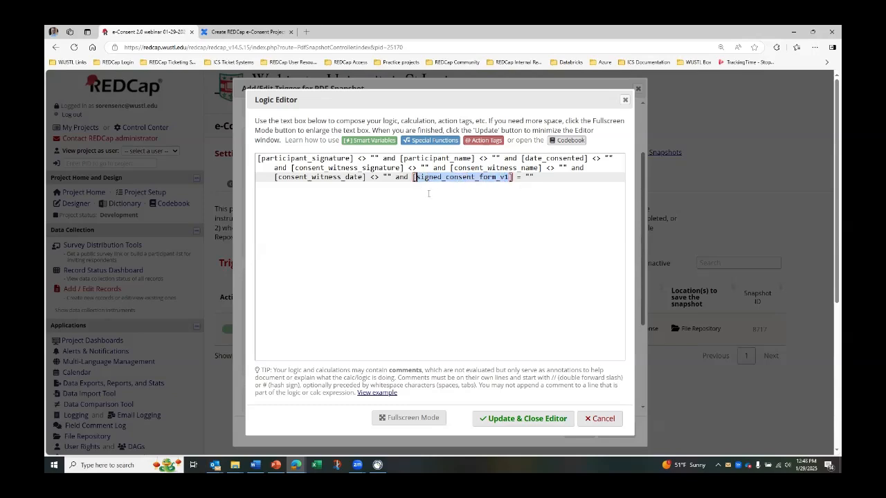
pyautogui.click(510, 177)
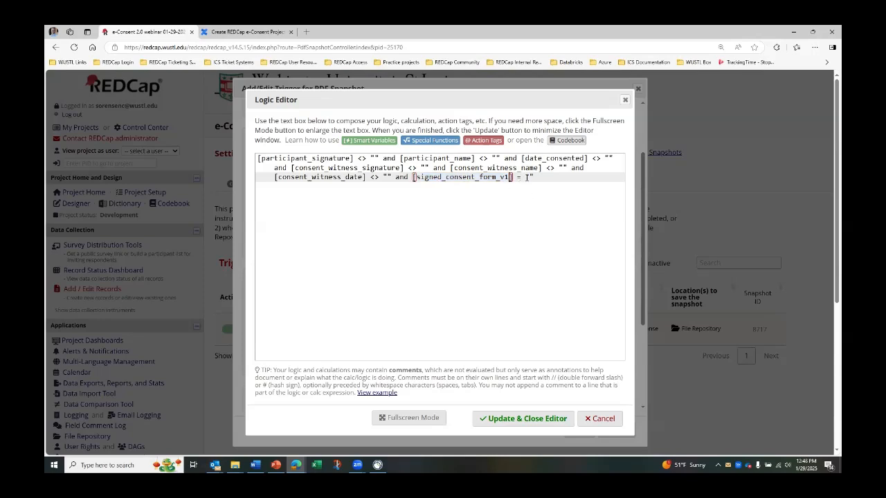
pyautogui.write('_')
pyautogui.click(539, 208)
pyautogui.click(520, 177)
pyautogui.press('BackSpace')
pyautogui.click(409, 177)
pyautogui.press('BackSpace')
# Apply the trigger logic and limit the snapshot scope to only the Informed Consent Form V1.00 App mmddyyyy instrument
pyautogui.click(538, 420)
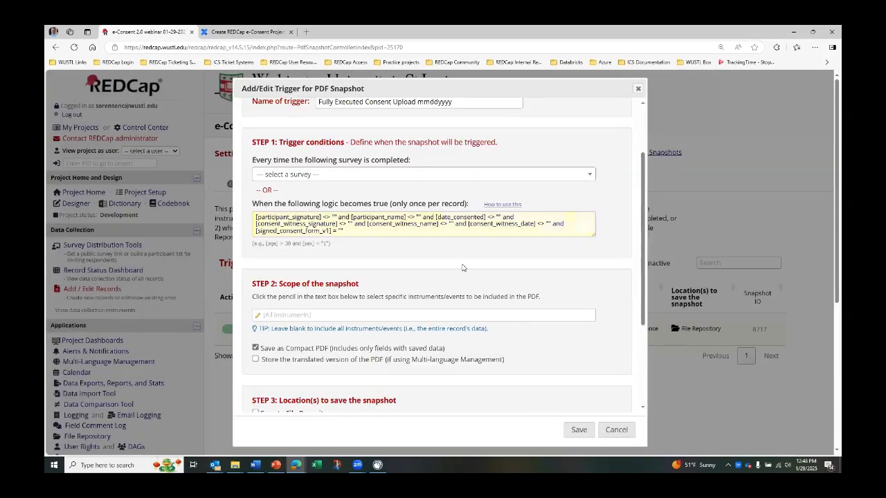
pyautogui.scroll(-2, 463, 267)
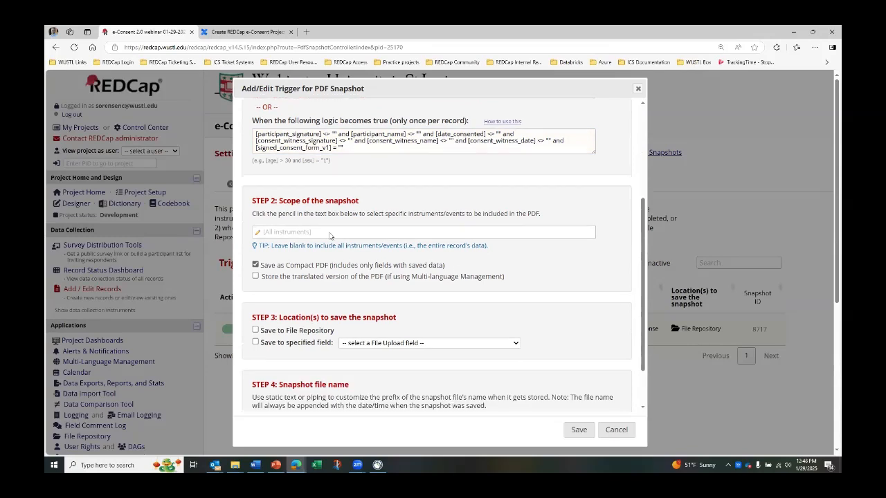
pyautogui.click(260, 235)
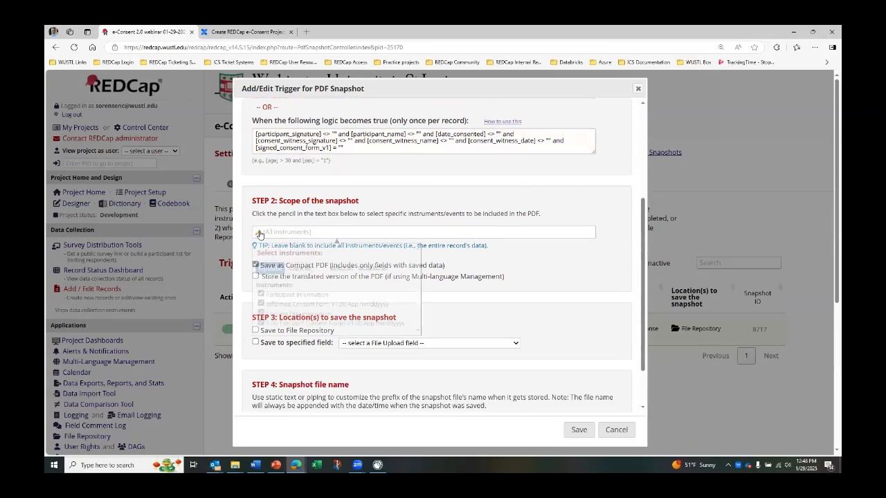
pyautogui.click(367, 211)
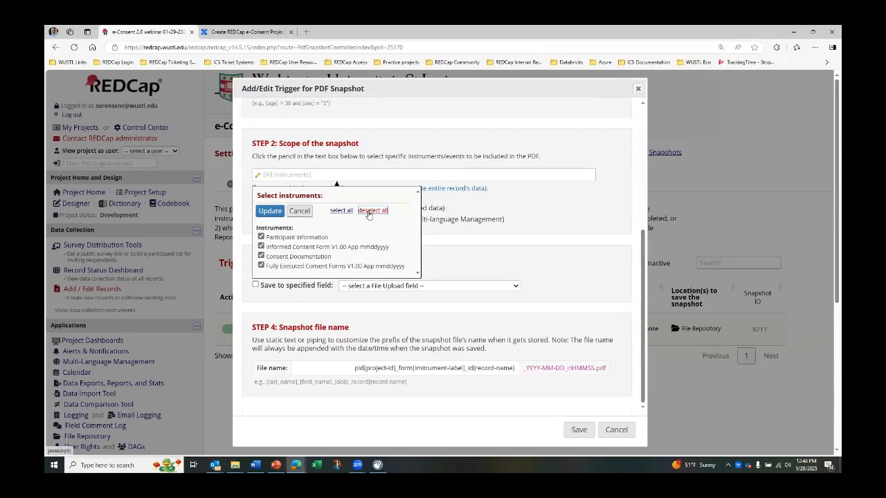
pyautogui.click(262, 246)
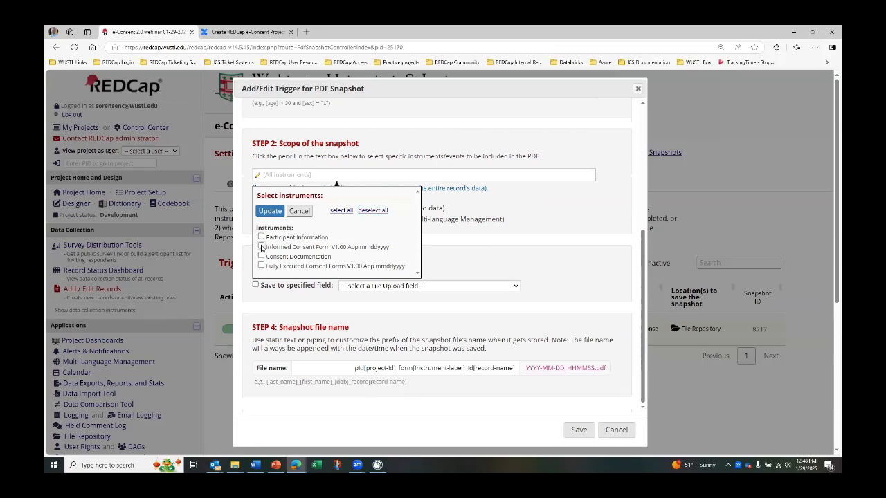
pyautogui.click(270, 210)
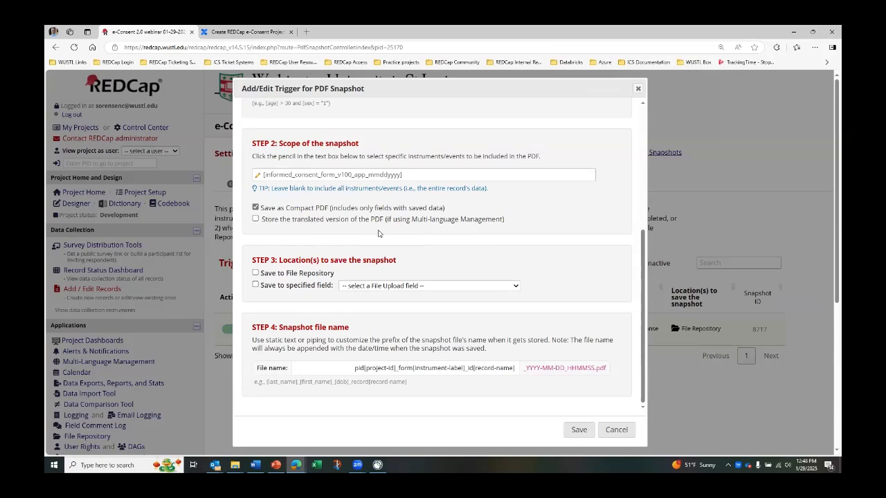
# Set the snapshot to save to the File Repository and to the signed_consent_form_v1 file upload field
pyautogui.scroll(1, 378, 233)
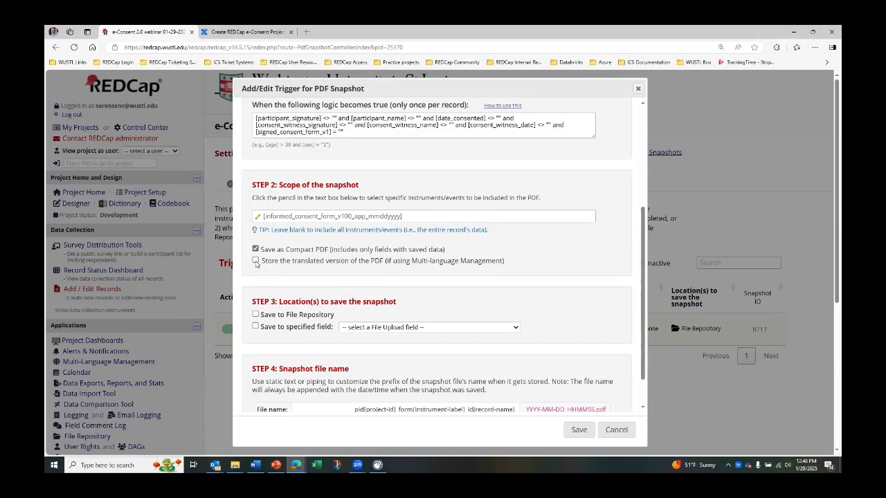
pyautogui.scroll(-1, 299, 261)
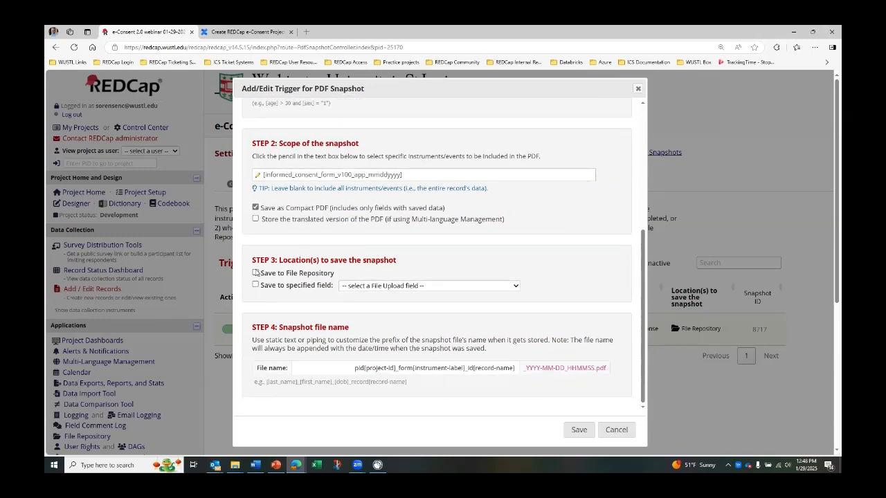
pyautogui.click(255, 273)
pyautogui.click(256, 284)
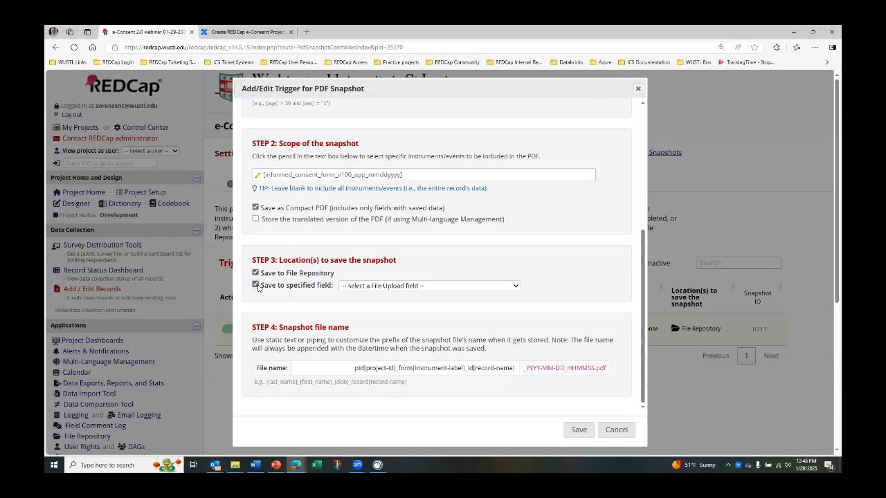
pyautogui.click(418, 285)
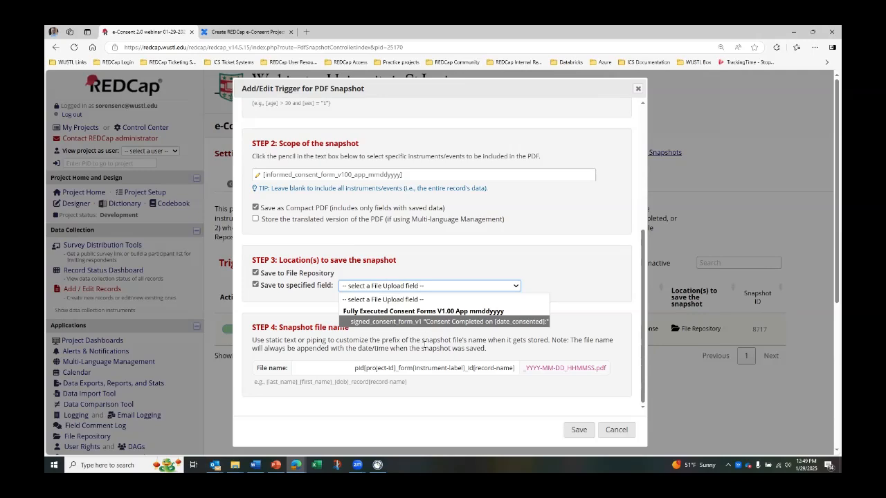
pyautogui.click(426, 324)
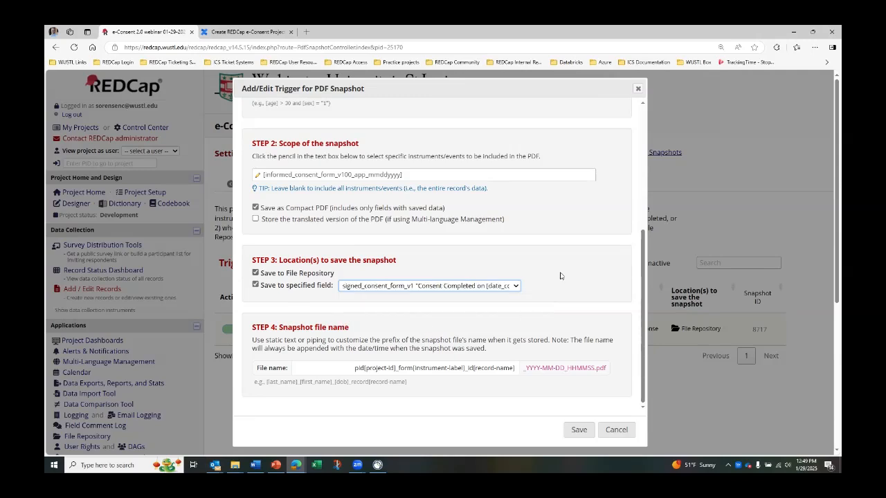
# Shorten the snapshot file name to pid[project-id]_form[instrument-label], keep File Repository saving enabled, and save the trigger
pyautogui.click(255, 273)
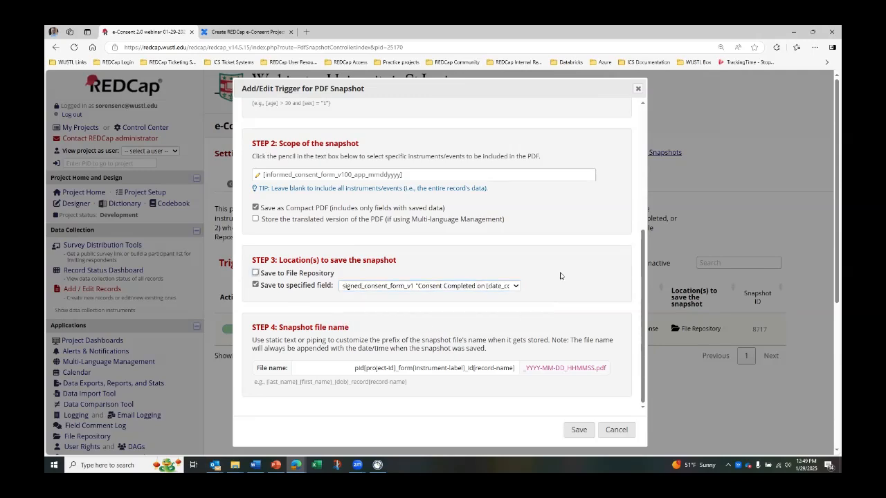
pyautogui.click(467, 370)
pyautogui.moveTo(465, 369); pyautogui.dragTo(525, 372)
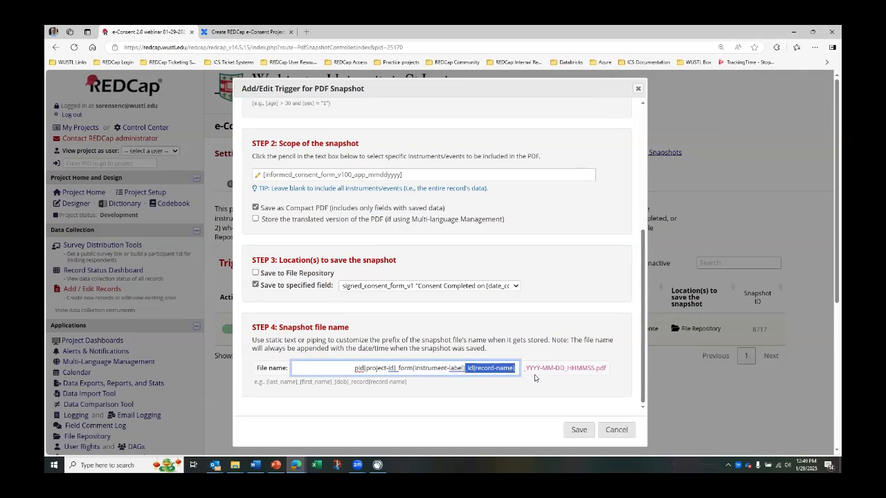
pyautogui.press('BackSpace')
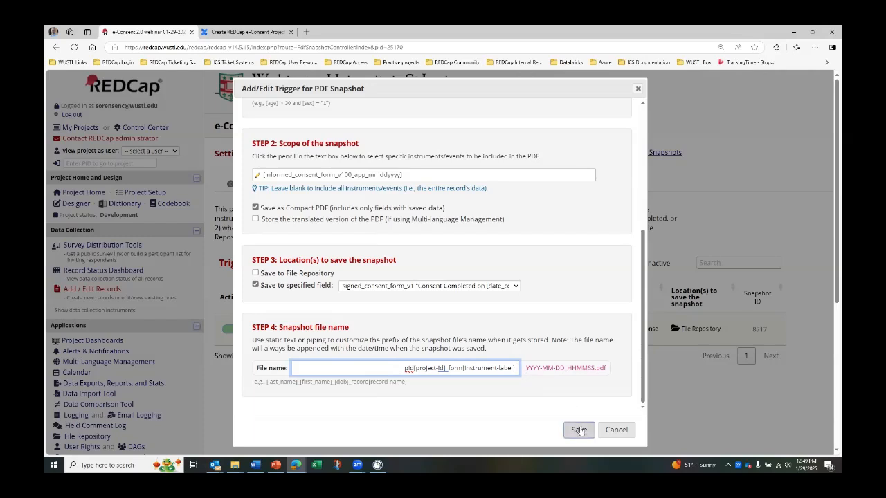
pyautogui.click(254, 273)
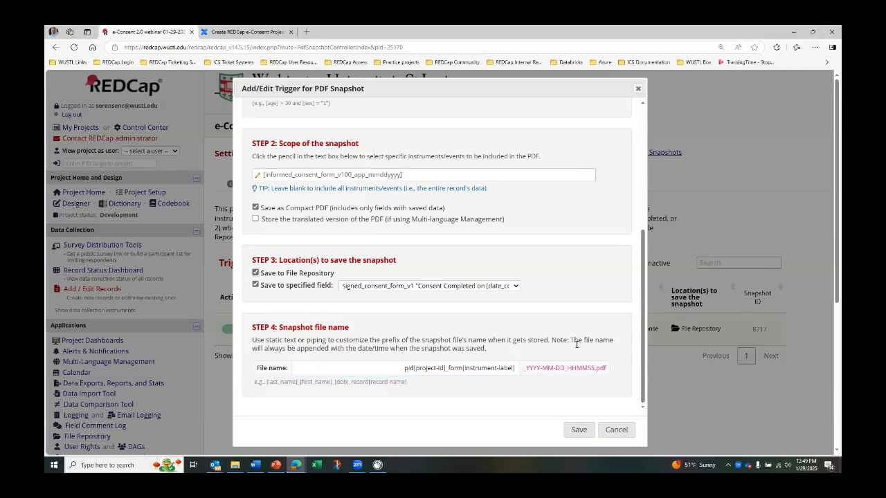
pyautogui.click(577, 430)
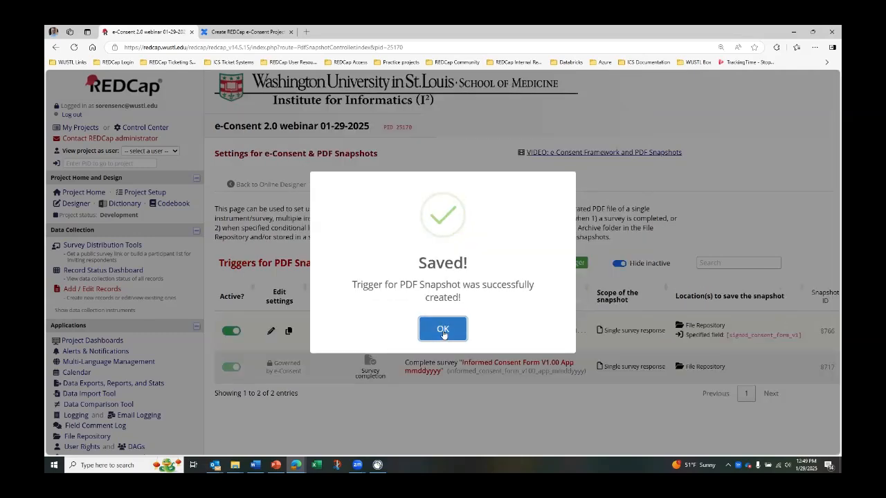
pyautogui.click(443, 330)
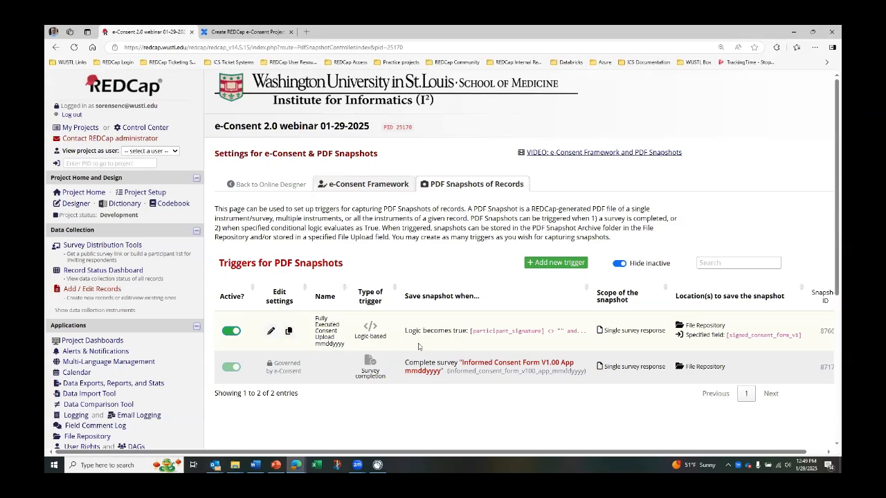
# Review the saved trigger, then switch to the Confluence guide and read its PDF snapshot settings and Automated Survey Invitation instructions
pyautogui.moveTo(406, 330); pyautogui.dragTo(533, 347)
pyautogui.click(533, 348)
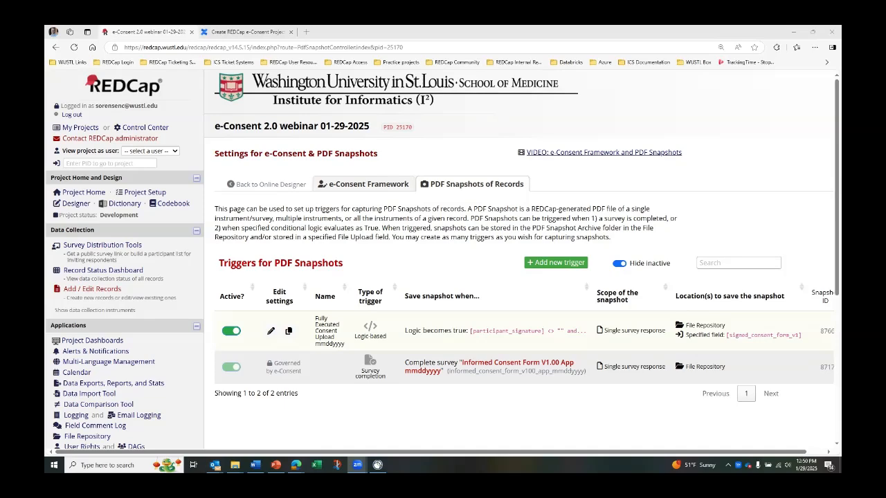
pyautogui.hotkey('alt', 'Tab')
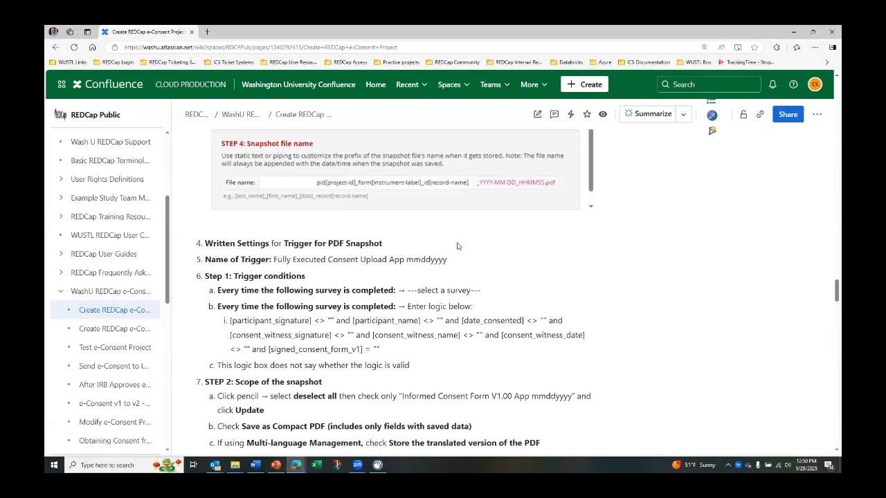
pyautogui.scroll(-1, 456, 253)
pyautogui.scroll(-3, 455, 254)
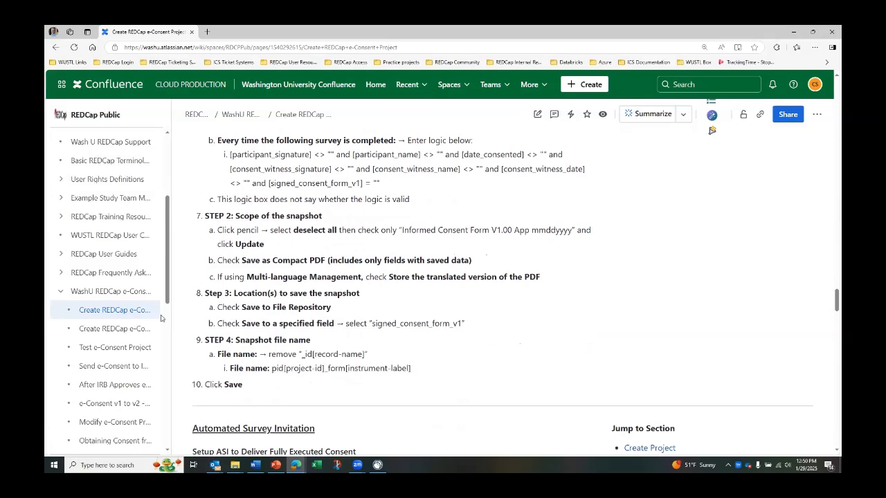
pyautogui.moveTo(206, 338); pyautogui.dragTo(272, 370)
pyautogui.click(373, 371)
pyautogui.scroll(4, 343, 388)
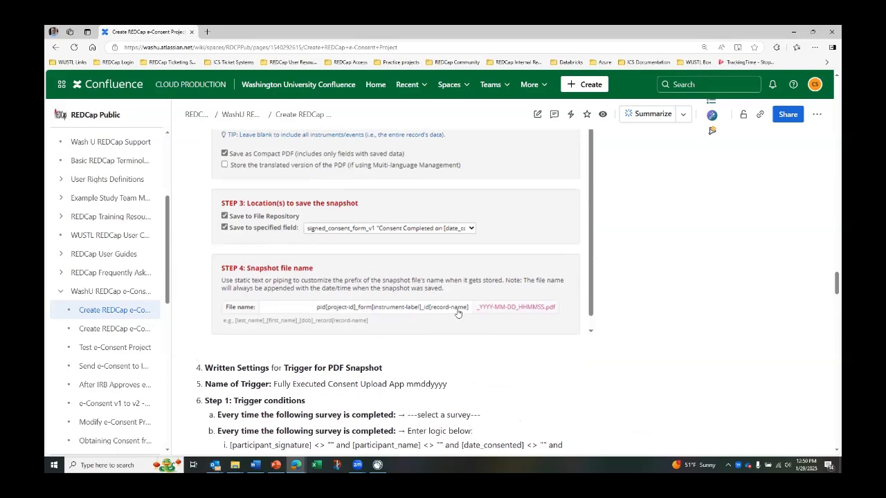
pyautogui.scroll(-4, 422, 314)
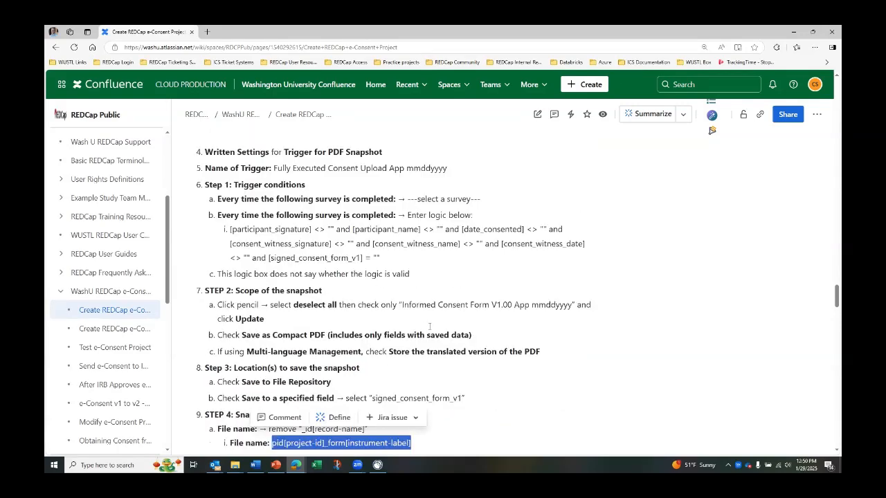
pyautogui.scroll(-3, 444, 309)
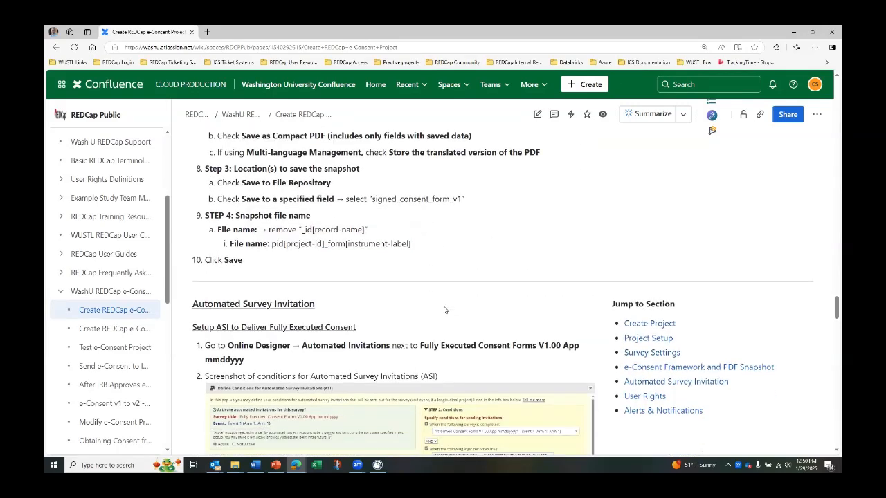
pyautogui.scroll(-1, 443, 305)
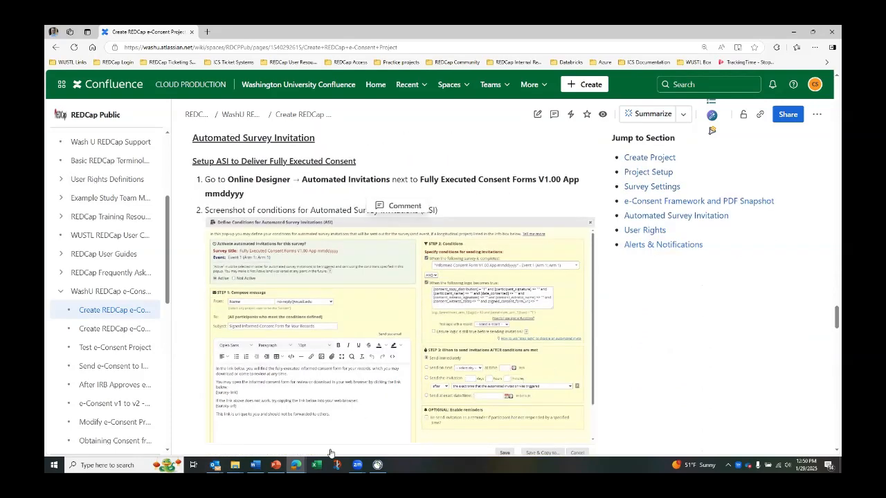
# Switch back to REDCap and activate automated invitations for the Fully Executed Consent Forms V1.00 App mmddyyyy survey
pyautogui.moveTo(298, 467)
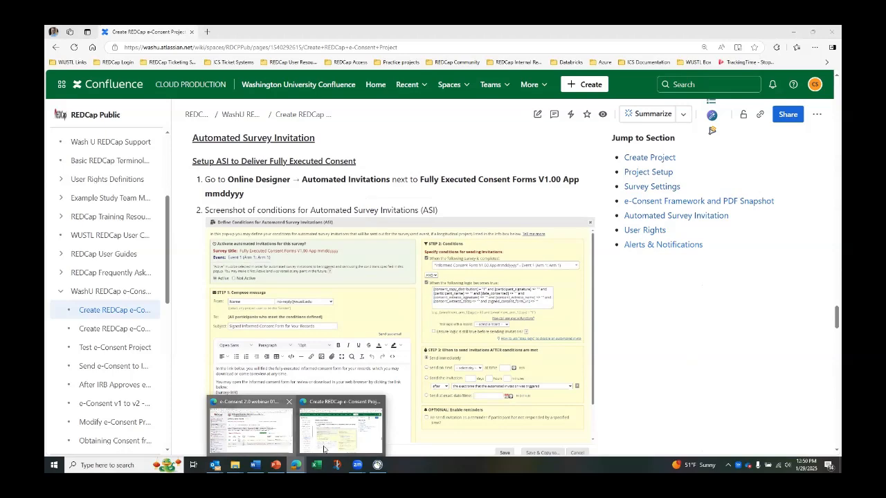
pyautogui.click(280, 446)
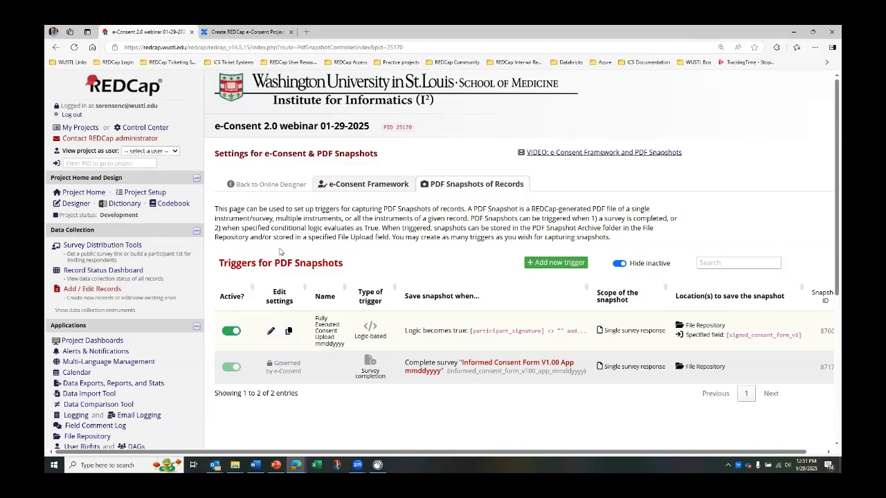
pyautogui.click(76, 204)
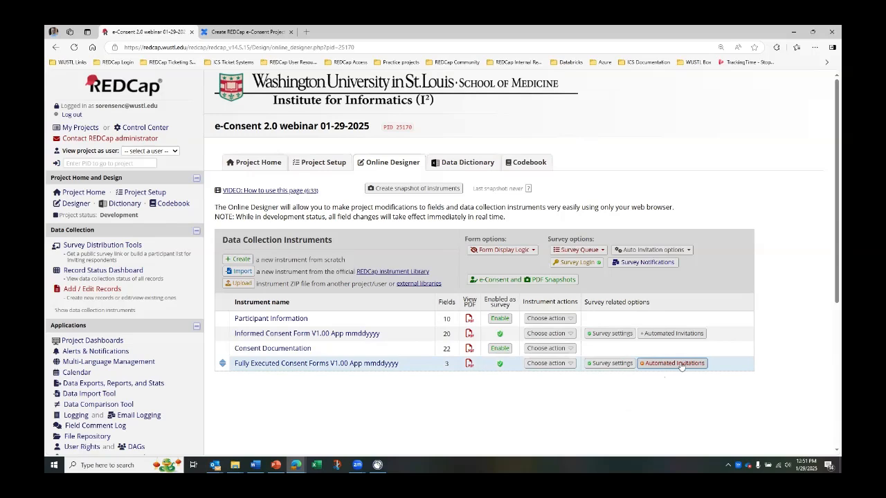
pyautogui.click(674, 363)
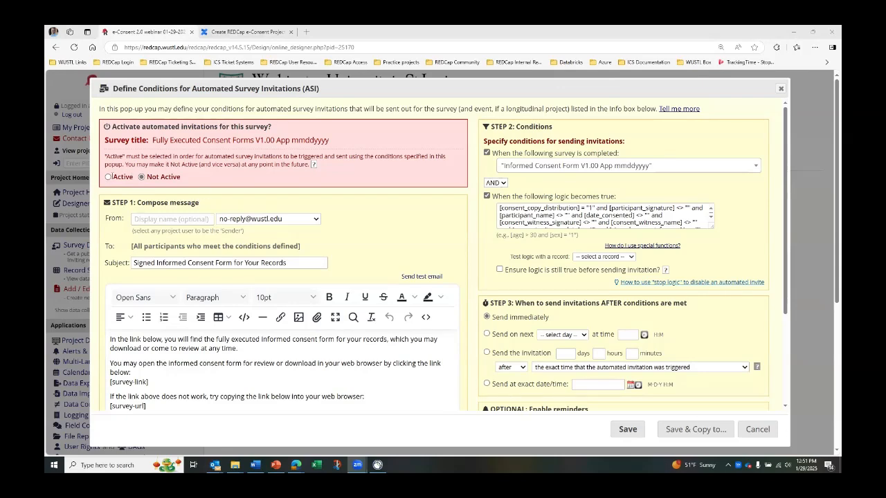
pyautogui.click(108, 178)
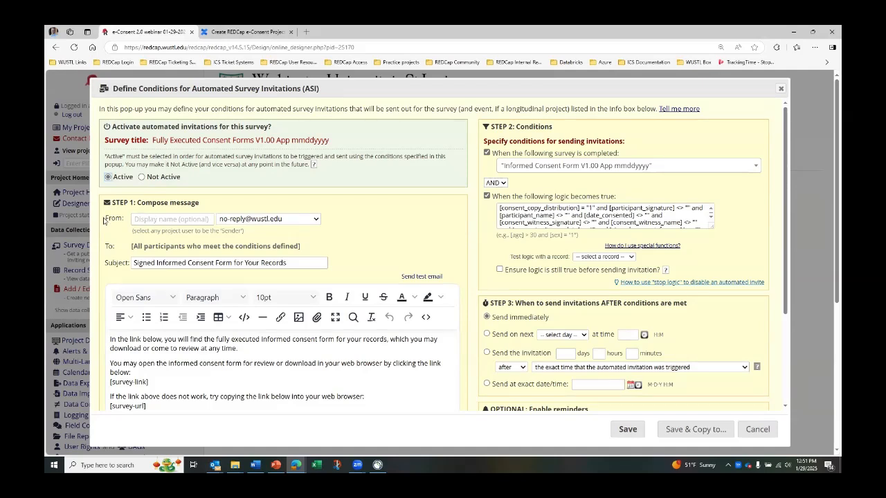
# Select the no-reply address as the sender of the automated invitation
pyautogui.click(174, 219)
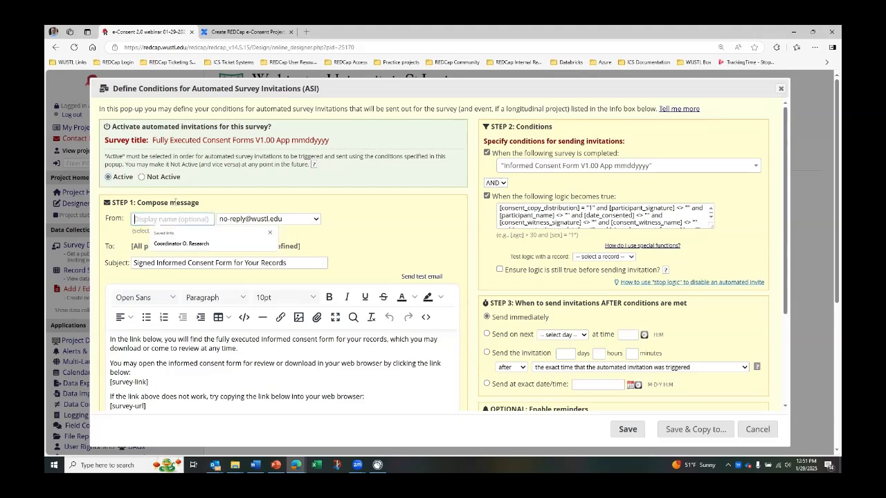
pyautogui.click(240, 207)
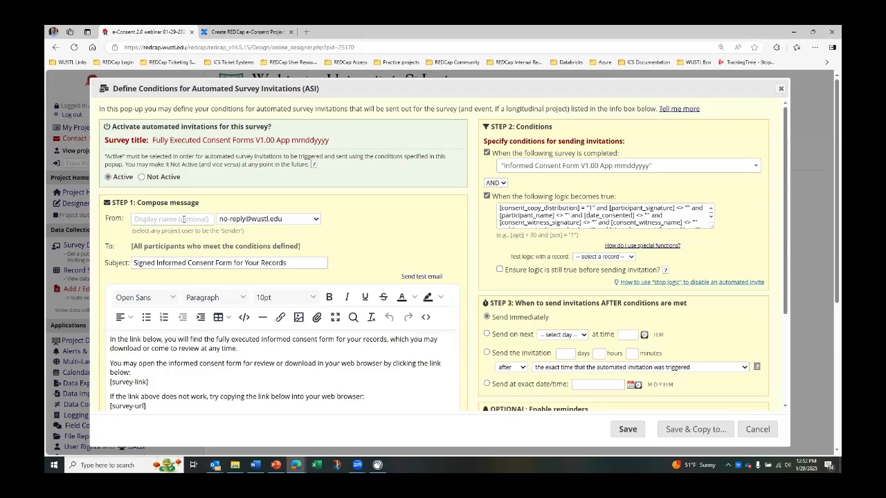
pyautogui.click(252, 219)
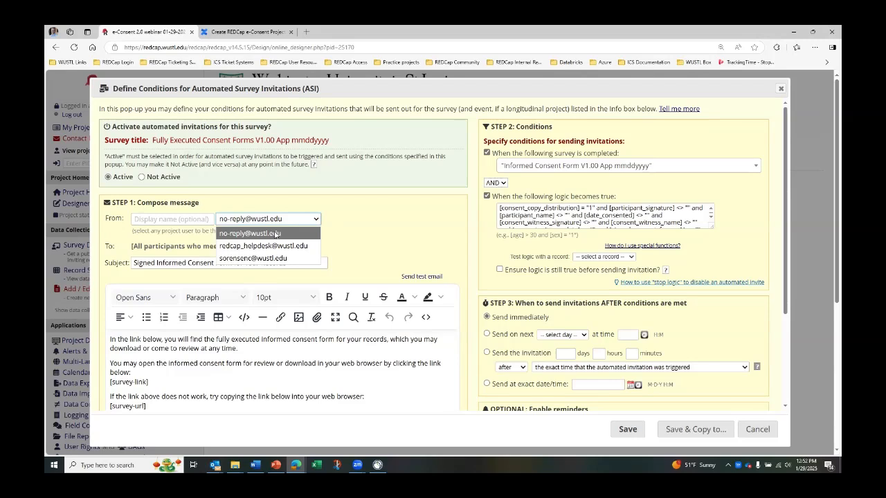
pyautogui.click(275, 234)
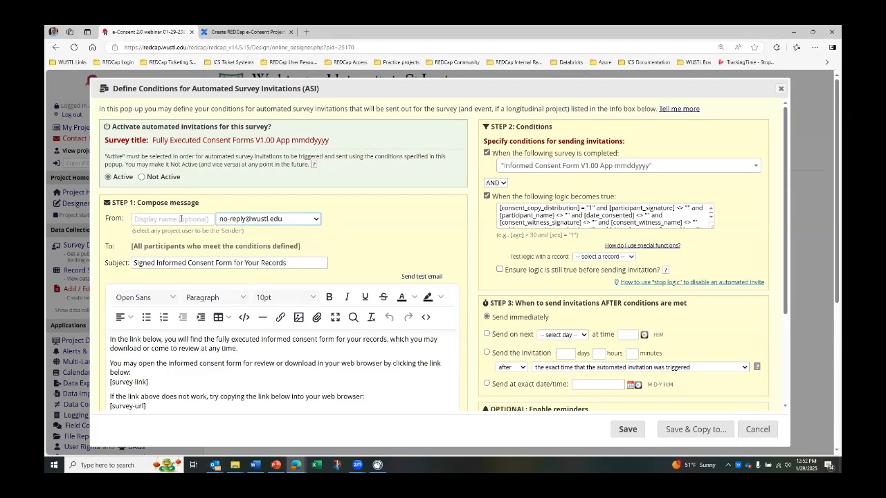
# Enter the research coordinator's name as the display name for the invitation's sender
pyautogui.click(177, 219)
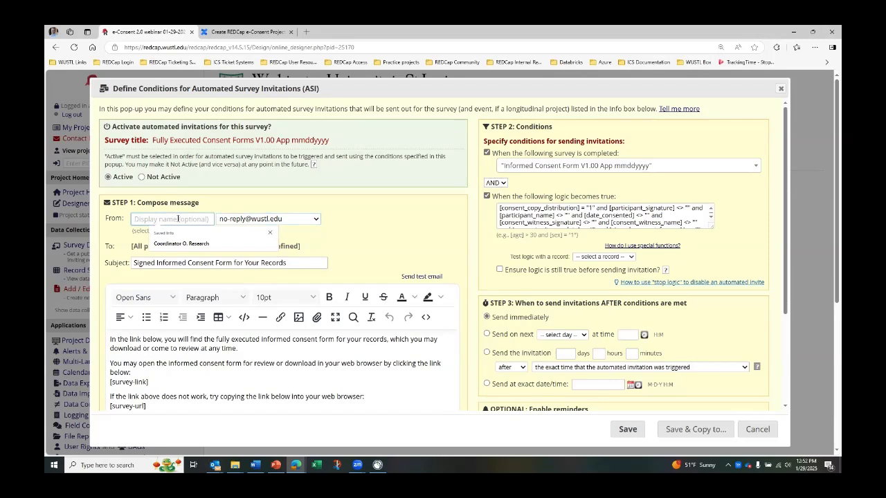
pyautogui.write('Coordinator O. Research')
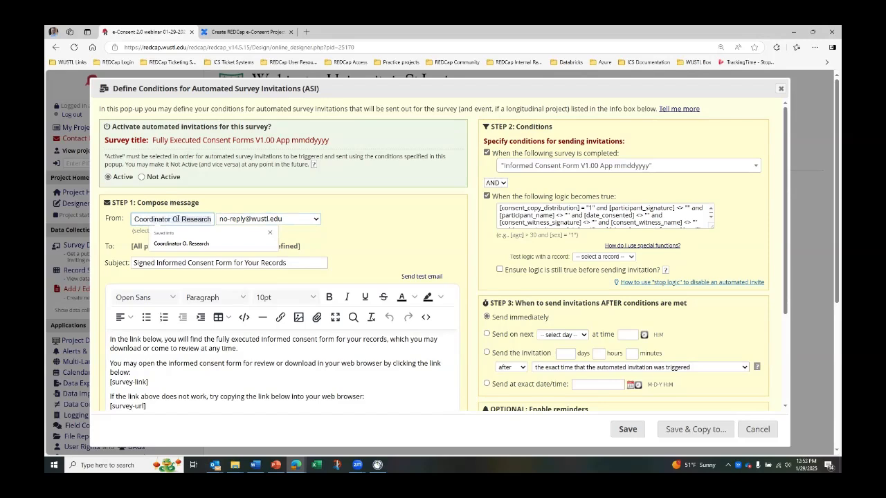
pyautogui.press('BackSpace')
pyautogui.press('BackSpace')
pyautogui.press('BackSpace')
pyautogui.press('BackSpace')
pyautogui.press('BackSpace')
pyautogui.press('BackSpace')
pyautogui.press('BackSpace')
pyautogui.press('BackSpace')
pyautogui.press('BackSpace')
pyautogui.press('BackSpace')
pyautogui.press('BackSpace')
pyautogui.write('o')
pyautogui.press('BackSpace')
pyautogui.write('O')
pyautogui.press('Tab')
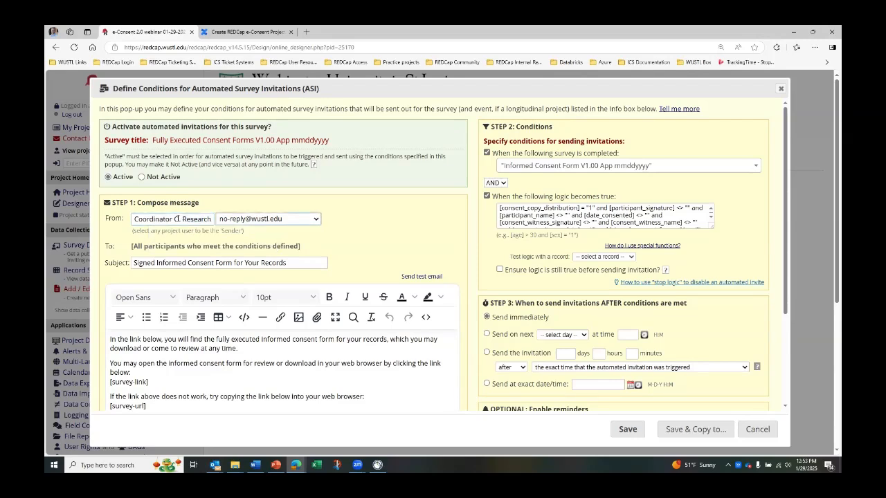
# Review the invitation's subject and message, and require completion of the Informed Consent Form V1.00 App mmddyyyy survey AND the logic
pyautogui.click(293, 243)
pyautogui.moveTo(299, 264); pyautogui.dragTo(135, 263)
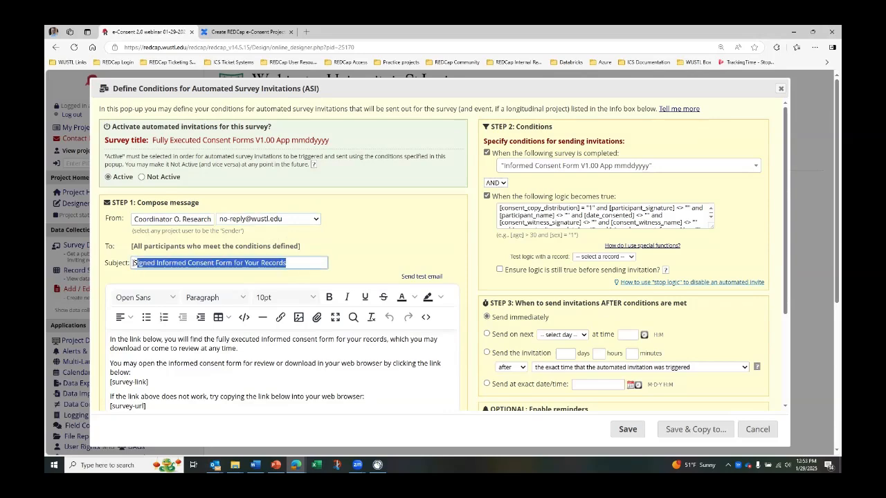
pyautogui.click(371, 260)
pyautogui.scroll(-1, 371, 260)
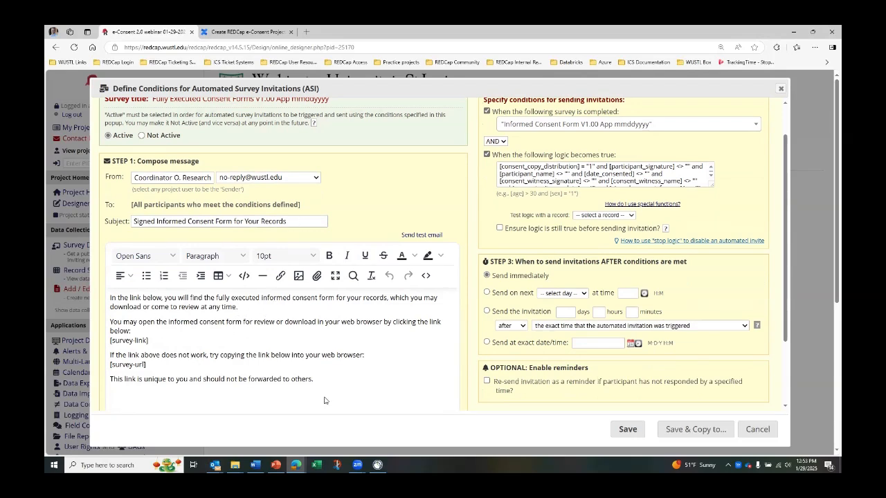
pyautogui.scroll(2, 444, 365)
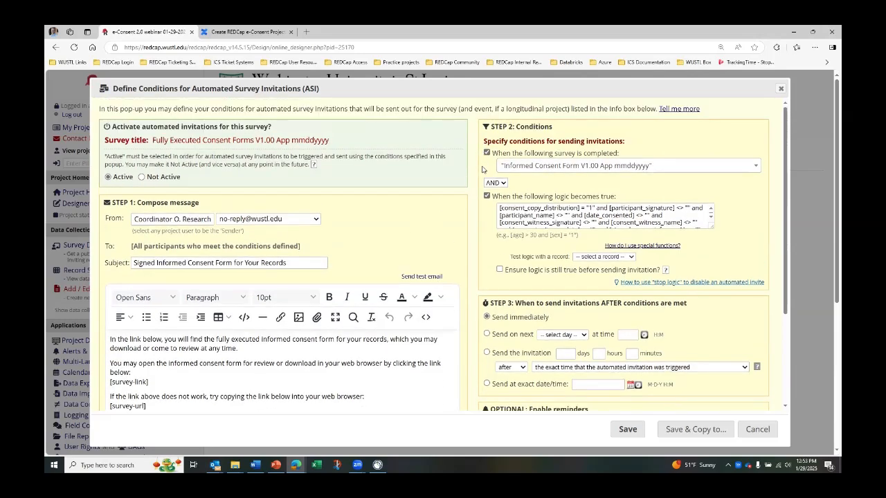
pyautogui.click(536, 168)
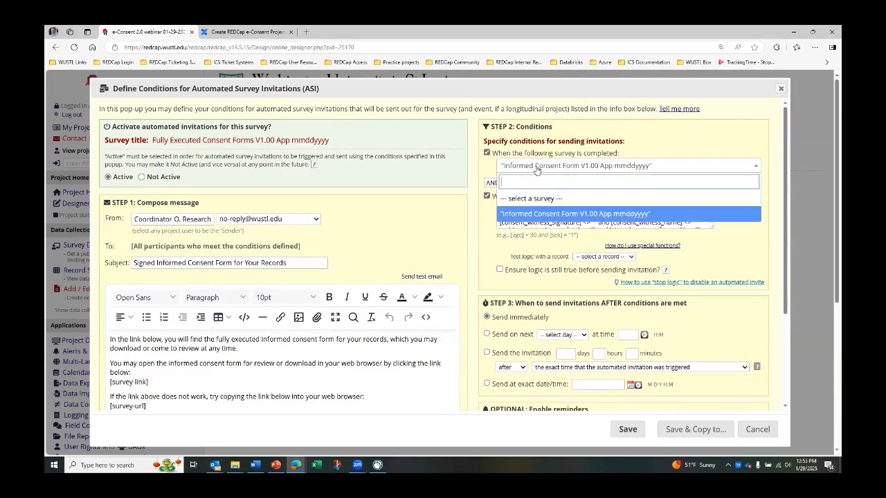
pyautogui.click(539, 214)
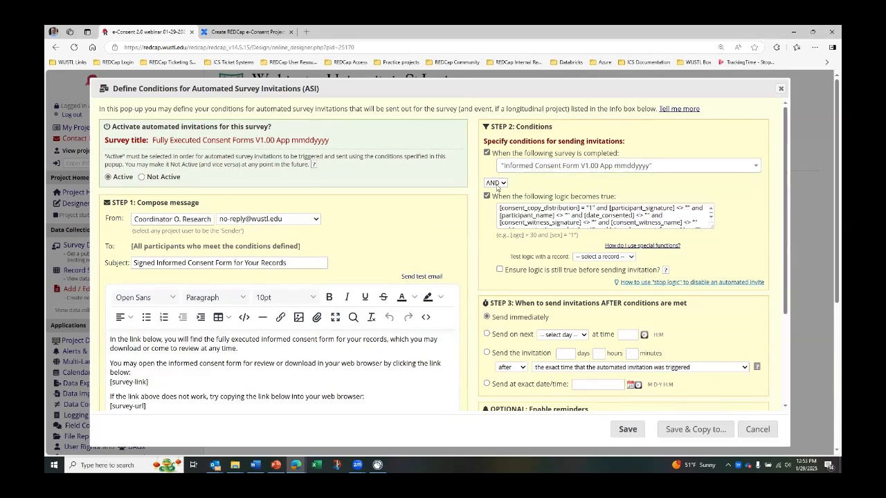
pyautogui.click(497, 186)
pyautogui.click(497, 192)
# Open the automated invitation's condition logic in the Logic Editor and examine the [consent_copy_distribution] = "1" condition and the signature, name and date conditions
pyautogui.scroll(-1, 552, 191)
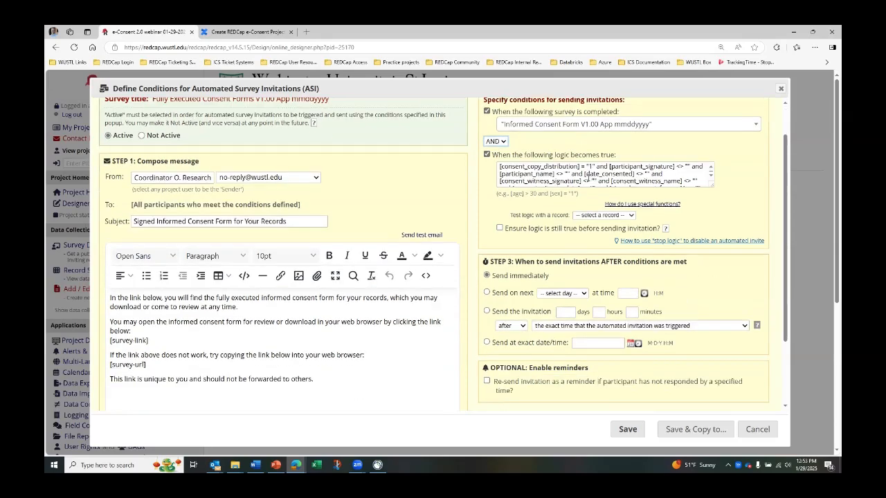
pyautogui.click(586, 178)
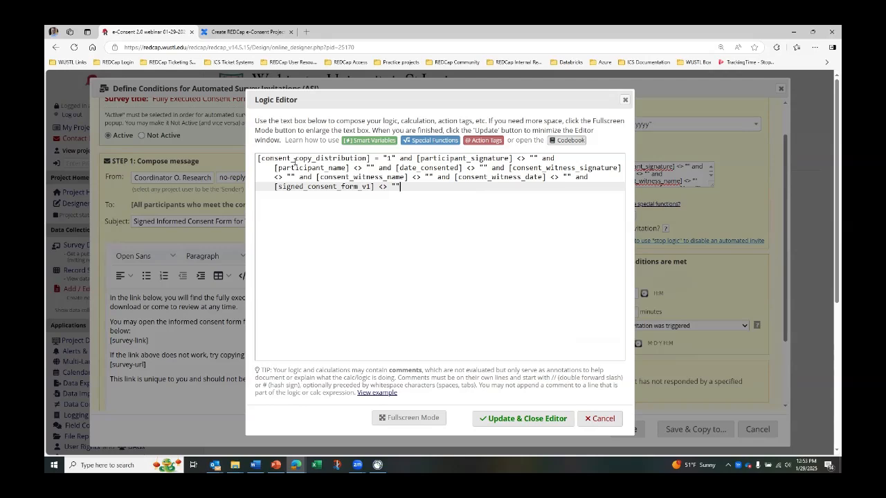
pyautogui.click(257, 159)
pyautogui.moveTo(274, 158); pyautogui.dragTo(588, 177)
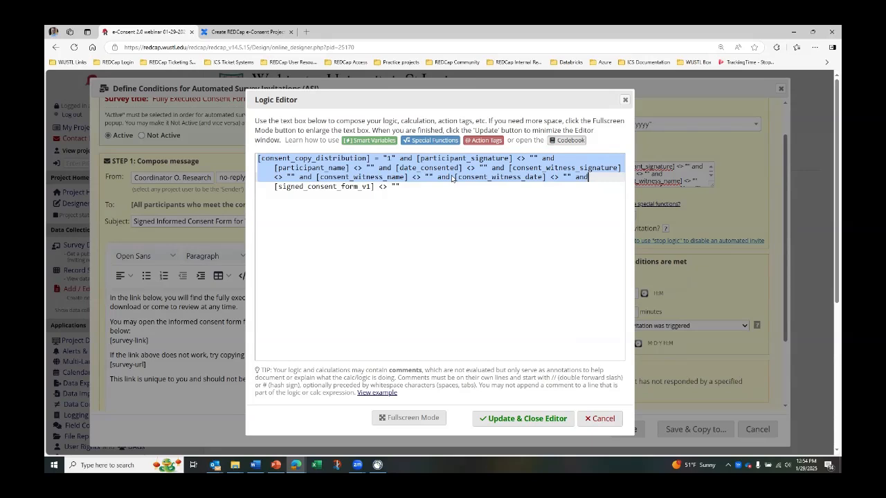
pyautogui.click(409, 168)
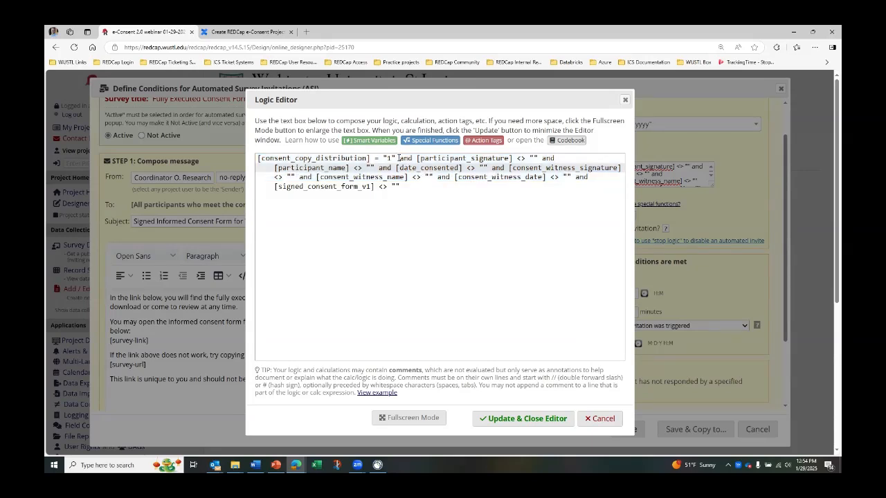
pyautogui.moveTo(399, 159); pyautogui.dragTo(265, 164)
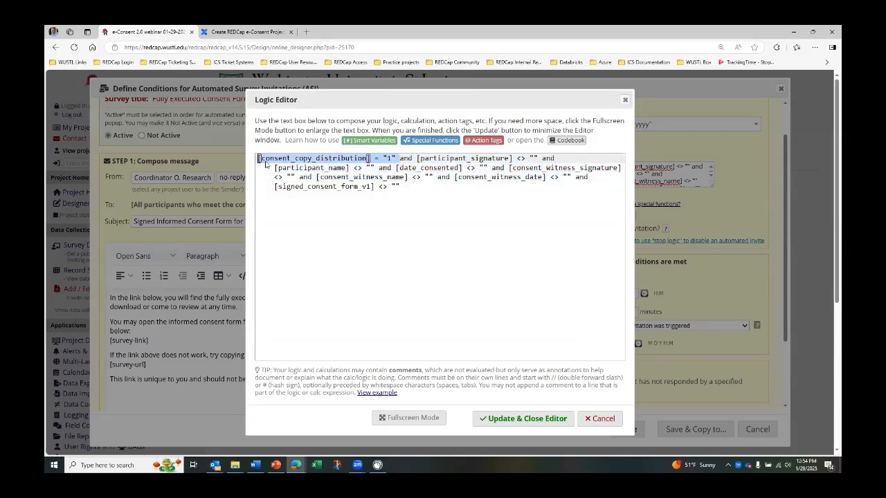
pyautogui.click(266, 163)
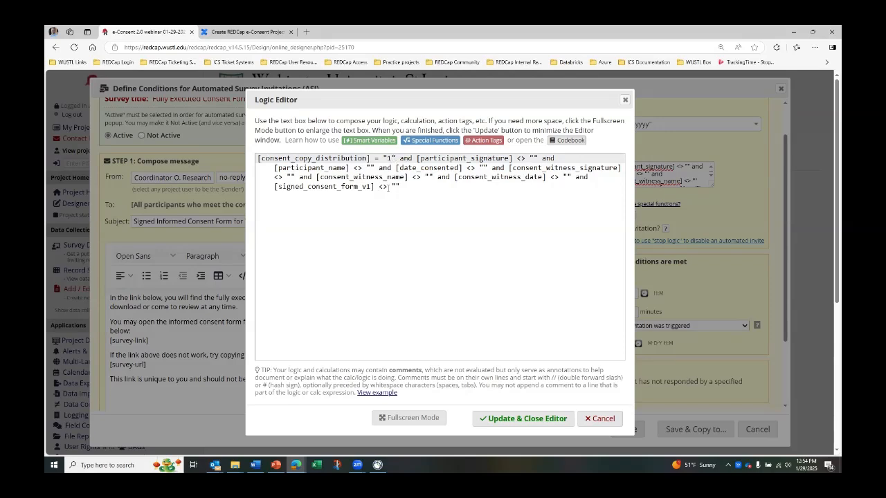
# Examine how the [signed_consent_form_v1] <> "" condition combines with the copy distribution, signature, name and date conditions, and close the Logic Editor
pyautogui.moveTo(374, 187); pyautogui.dragTo(274, 186)
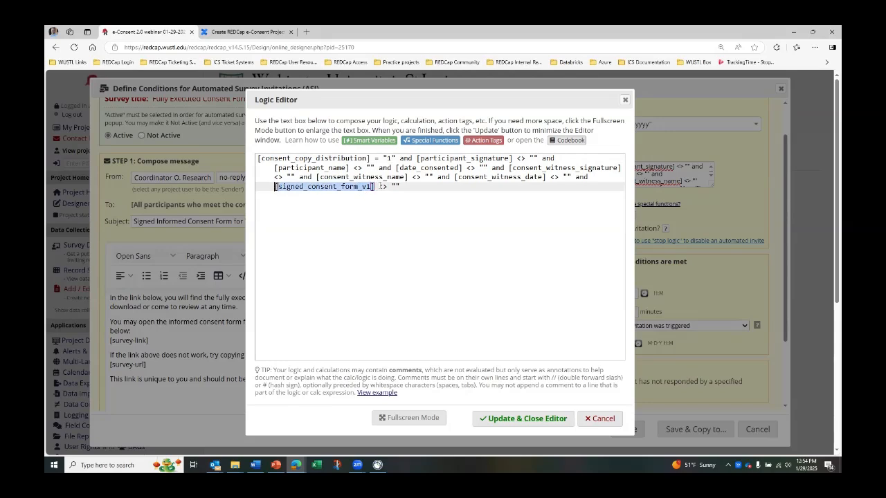
pyautogui.click(383, 187)
pyautogui.moveTo(379, 187); pyautogui.dragTo(401, 187)
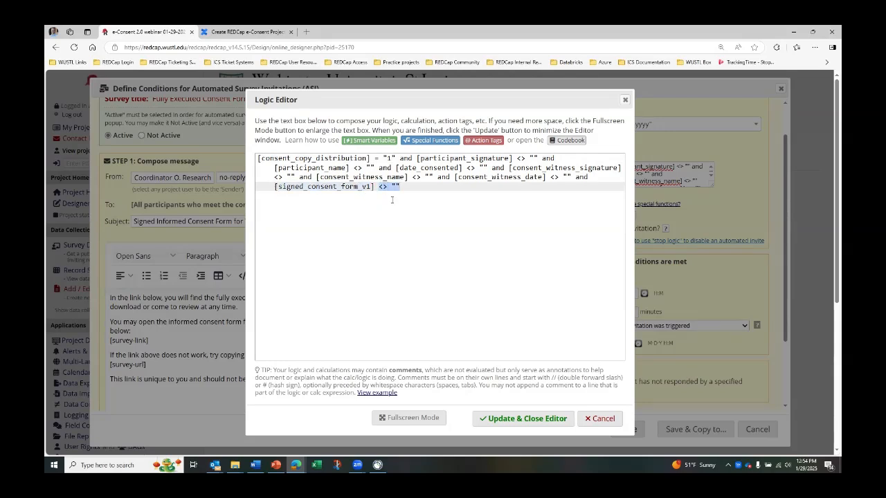
pyautogui.click(392, 198)
pyautogui.moveTo(399, 157); pyautogui.dragTo(256, 160)
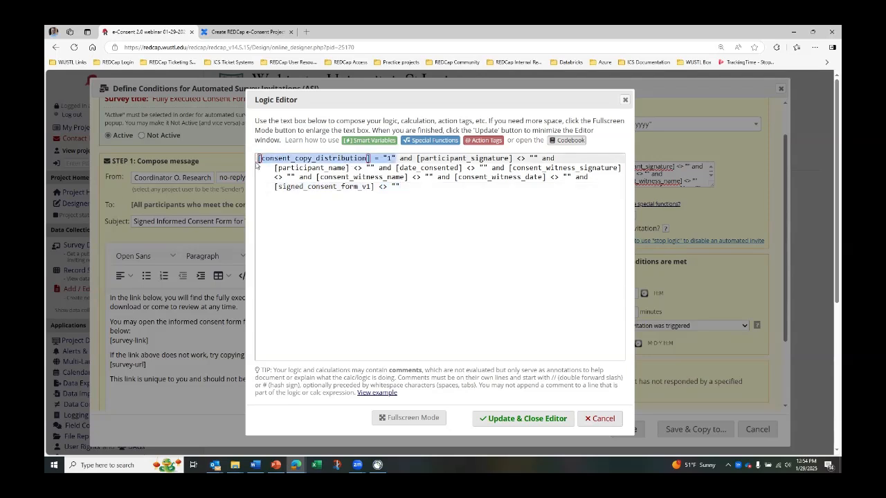
pyautogui.click(400, 158)
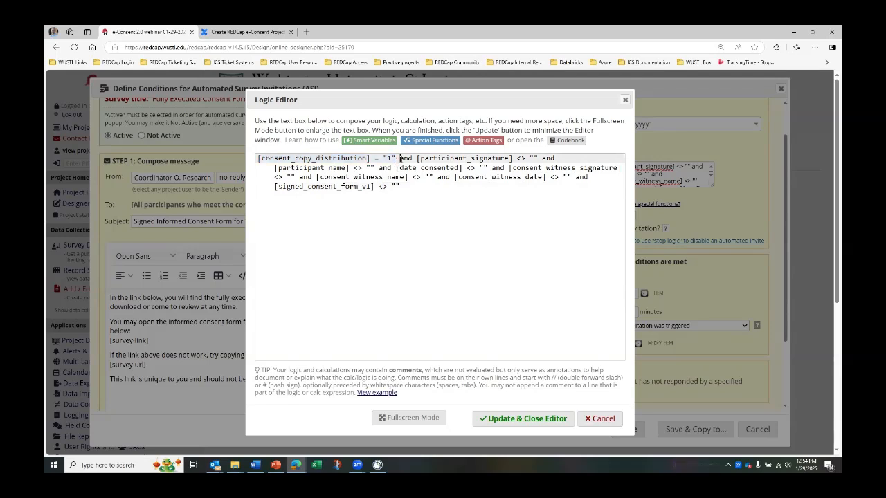
pyautogui.moveTo(399, 159); pyautogui.dragTo(570, 177)
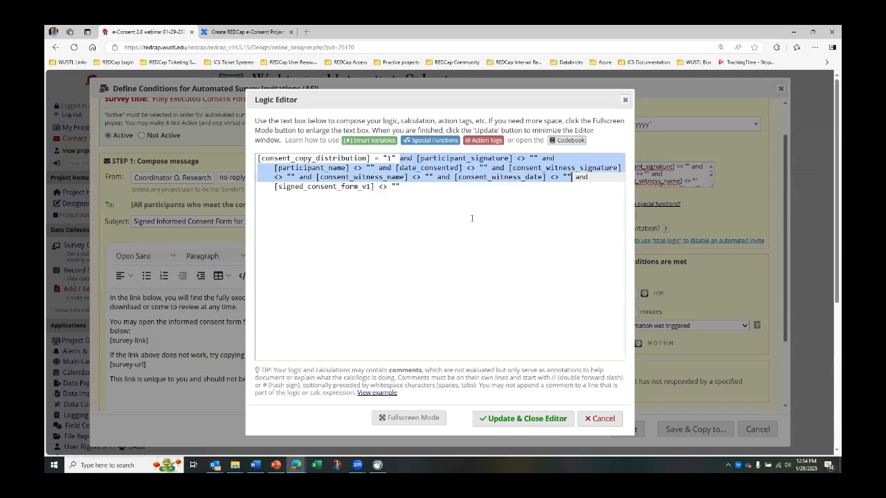
pyautogui.click(452, 198)
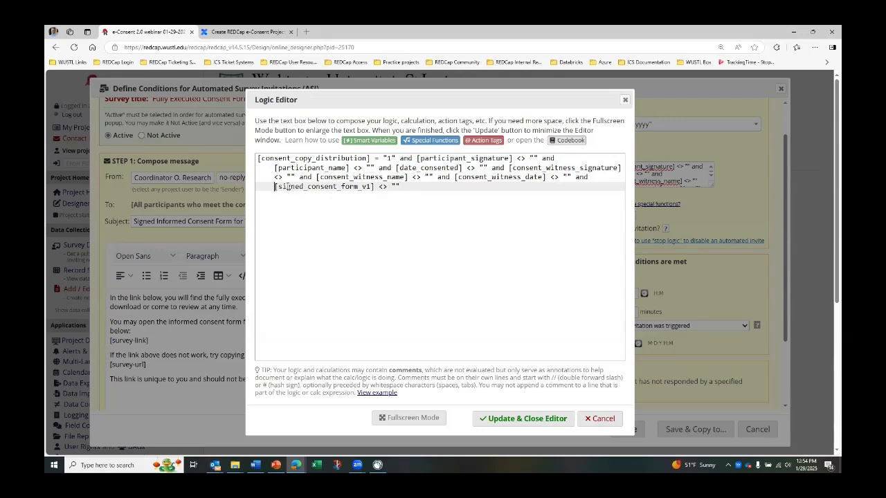
pyautogui.moveTo(275, 186); pyautogui.dragTo(415, 189)
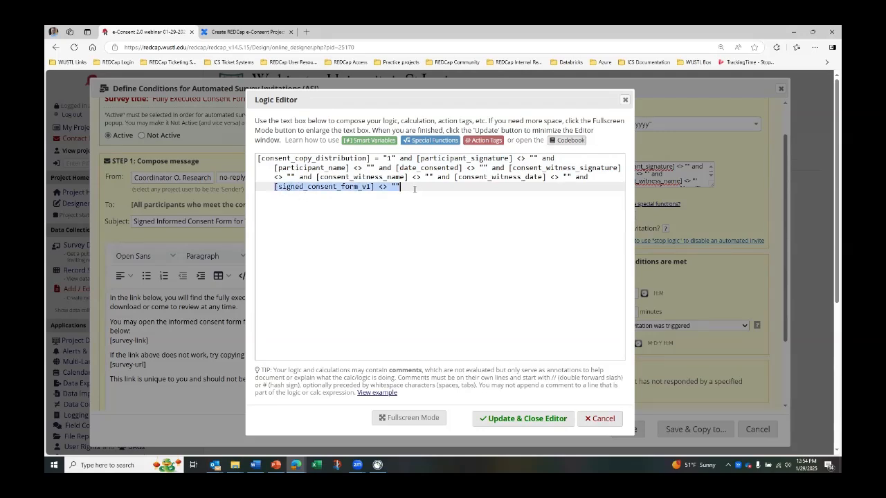
pyautogui.click(415, 189)
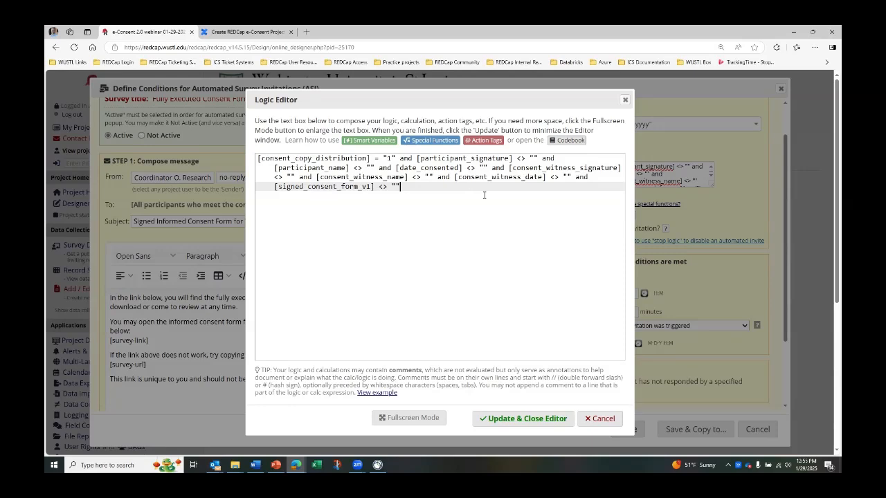
pyautogui.click(525, 419)
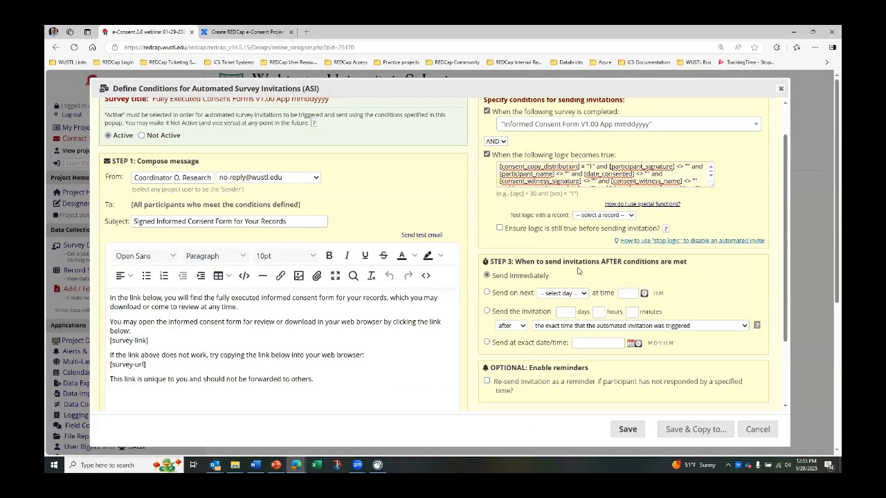
# Save the automated invitation settings for the Fully Executed Consent Forms V1.00 App mmddyyyy survey and dismiss the confirmation
pyautogui.scroll(-1, 576, 258)
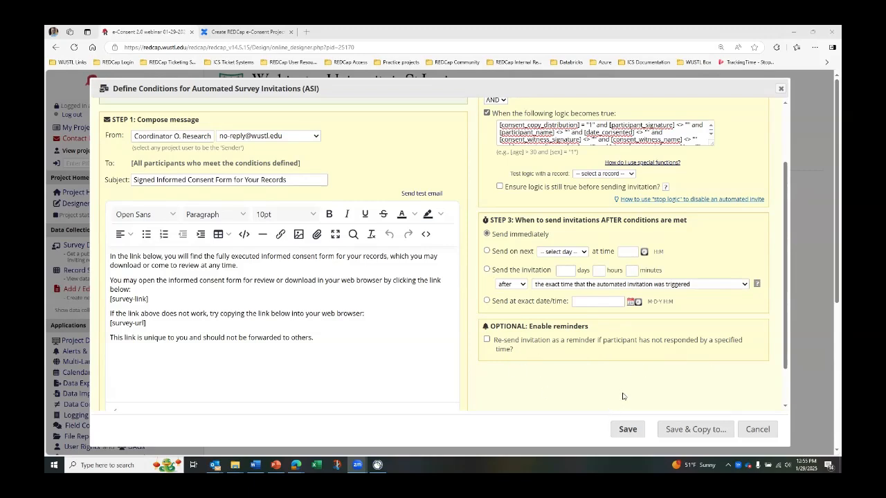
pyautogui.click(627, 429)
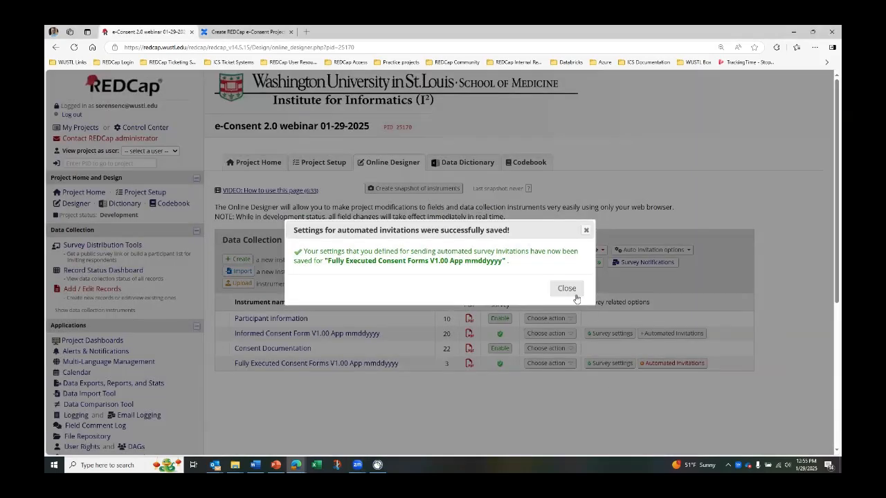
pyautogui.click(566, 288)
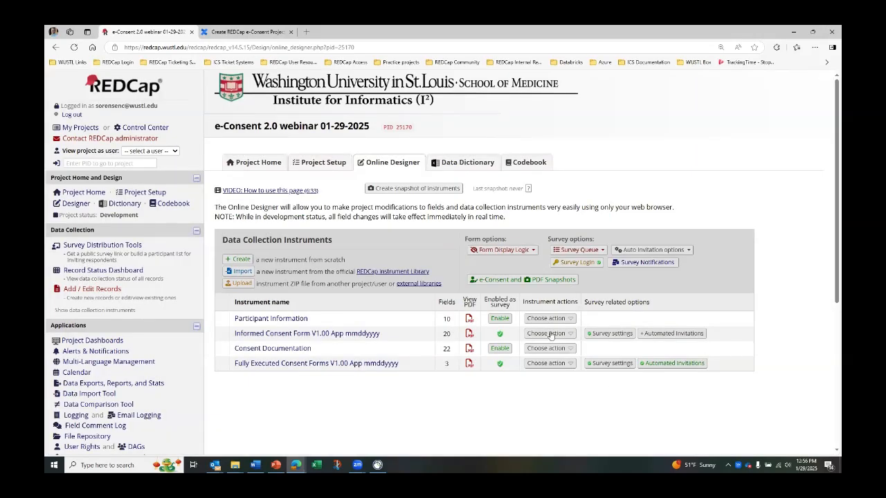
# Reopen the automated invitation for Fully Executed Consent Forms V1.00 App mmddyyyy, switch it to Not Active, set it back to Active, and save
pyautogui.click(75, 205)
pyautogui.click(670, 364)
pyautogui.click(142, 177)
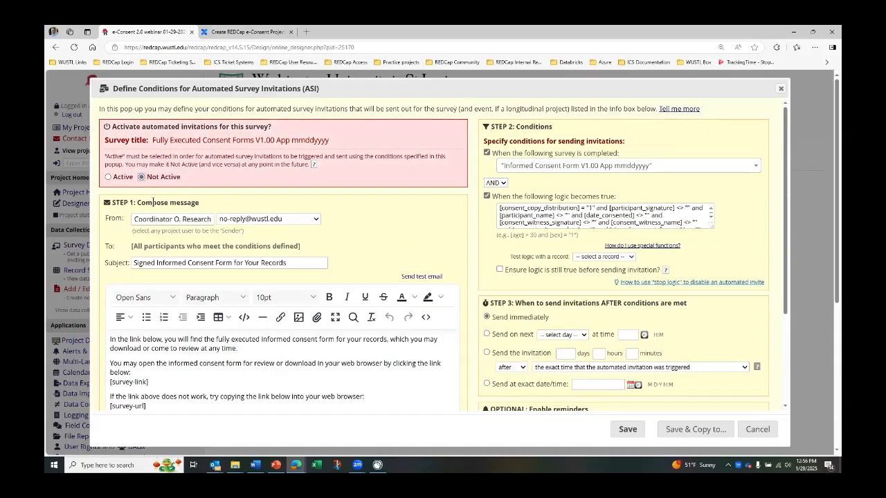
pyautogui.click(108, 177)
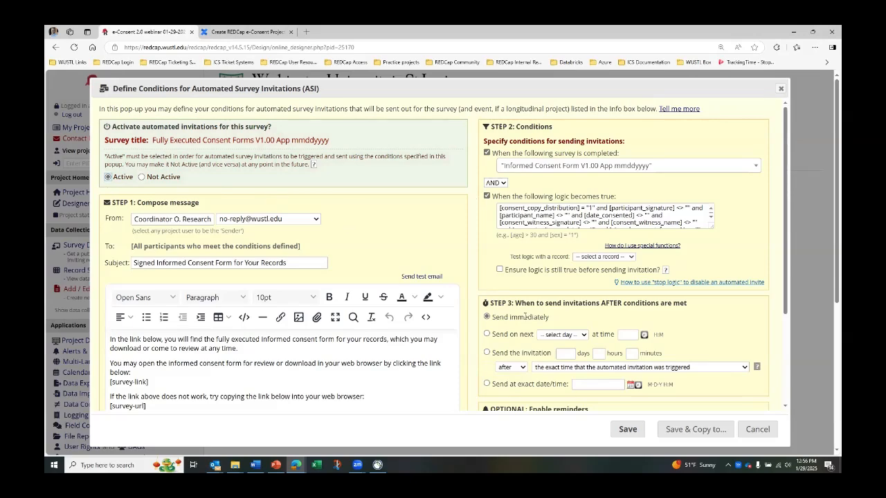
pyautogui.scroll(-1, 526, 317)
pyautogui.scroll(-3, 527, 317)
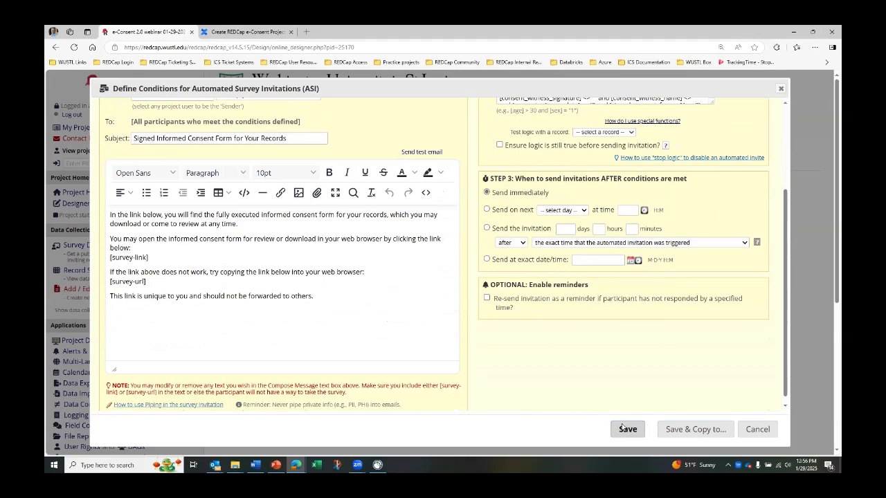
pyautogui.click(626, 424)
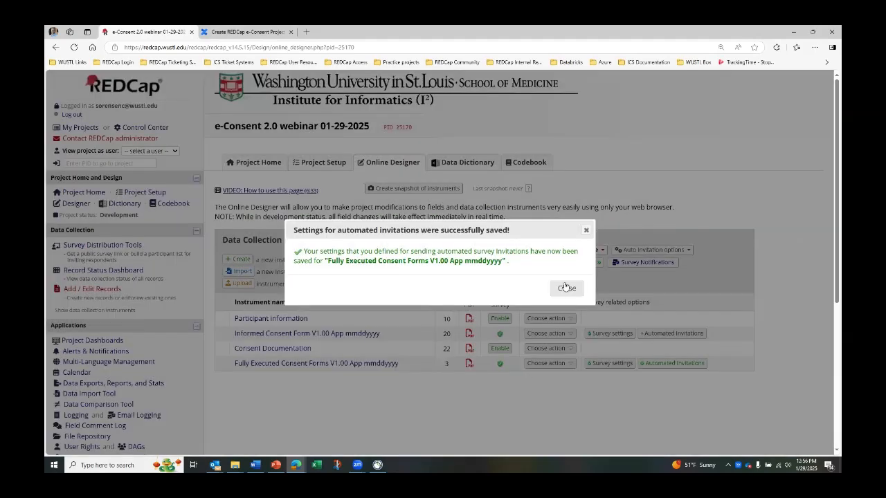
pyautogui.click(564, 288)
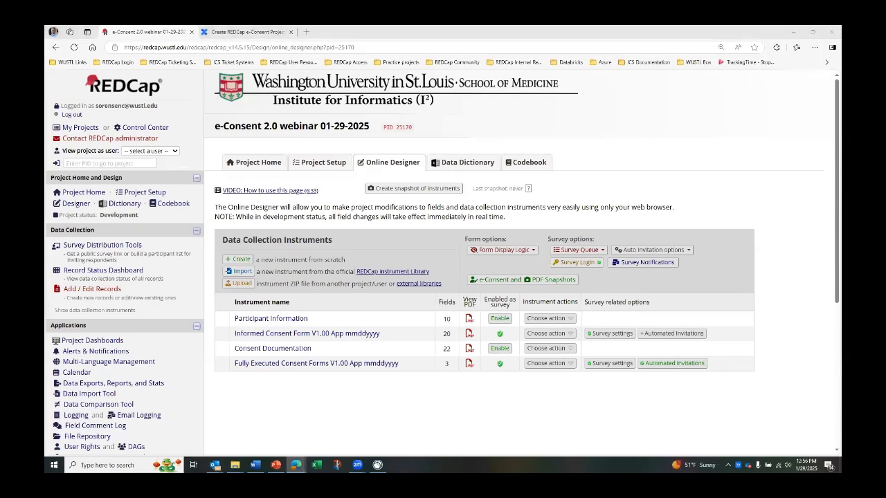
# Move the Confluence guide's window out of the way and open the REDCap project's User Rights page
pyautogui.hotkey('alt', 'Tab')
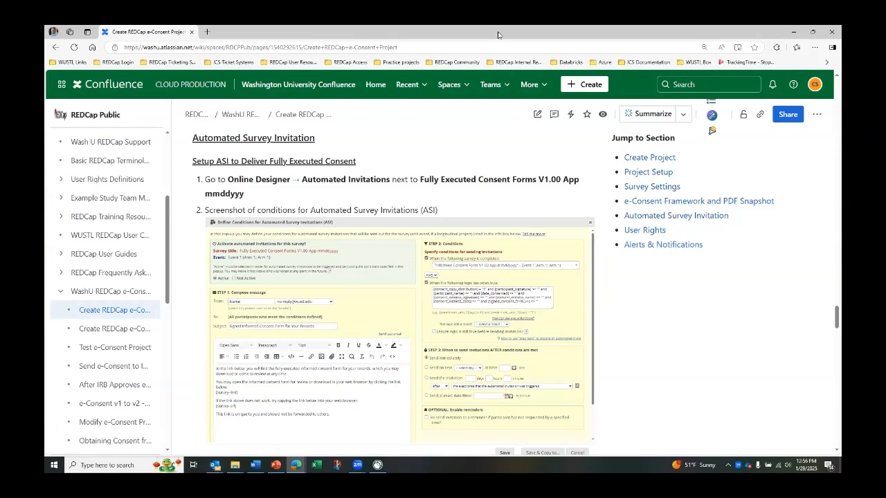
pyautogui.moveTo(498, 34); pyautogui.dragTo(840, 36)
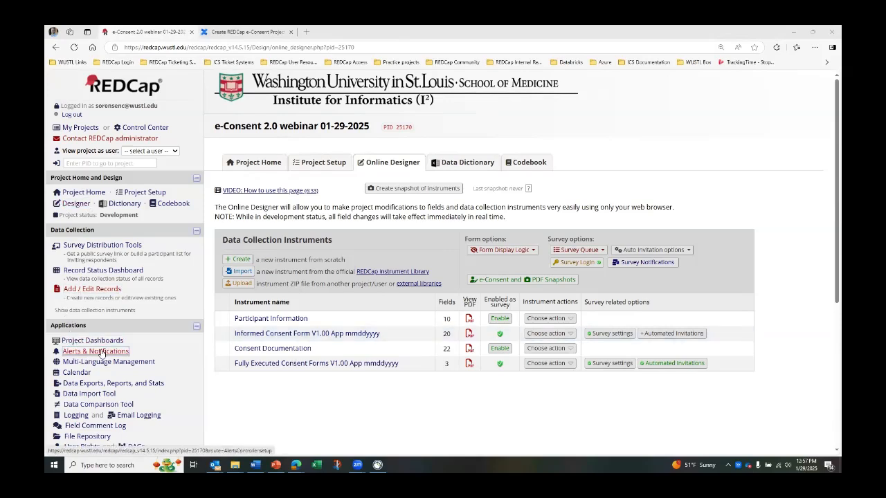
pyautogui.scroll(-1, 108, 385)
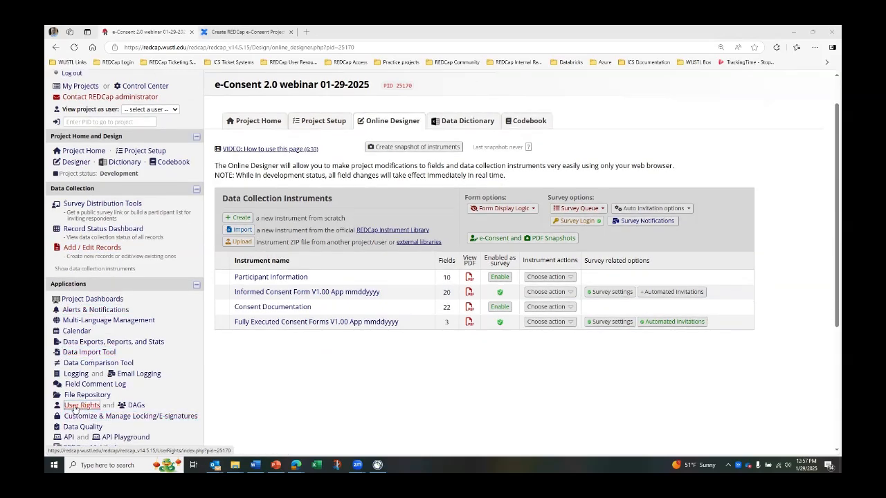
pyautogui.click(74, 408)
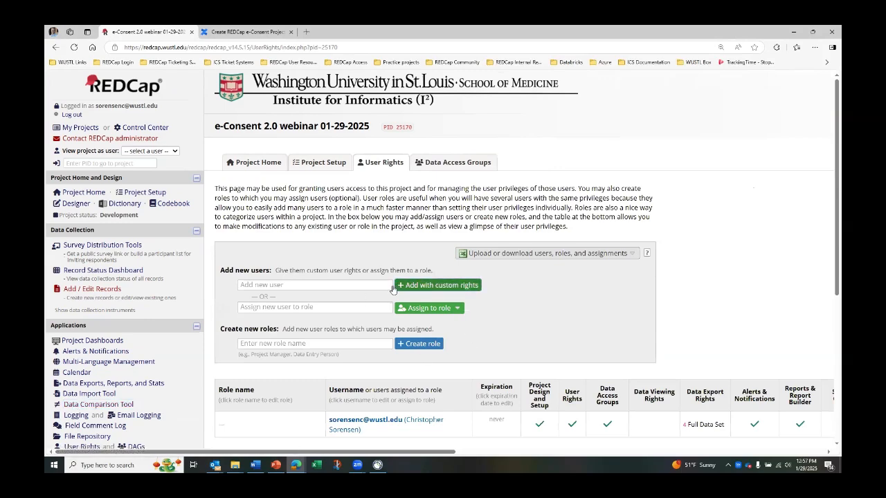
# Search for "redcap" among new users, pick the REDCap HelpDesk account, and open its custom rights settings
pyautogui.scroll(-2, 372, 289)
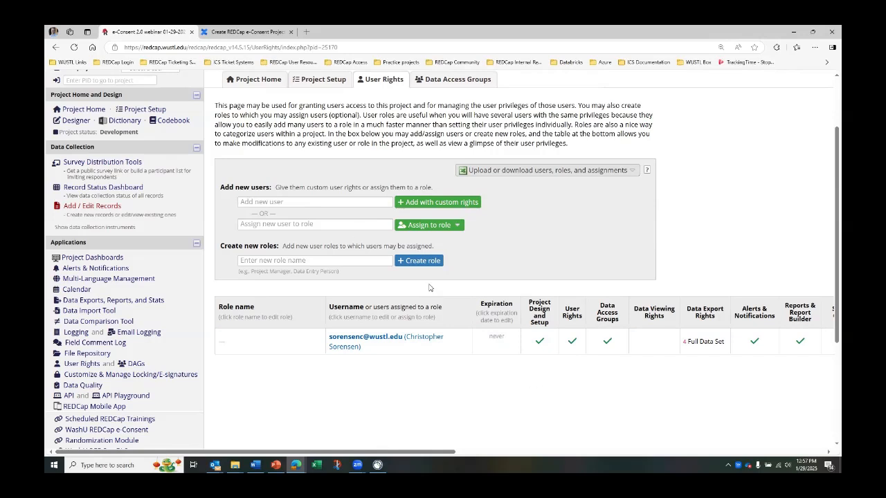
pyautogui.click(348, 202)
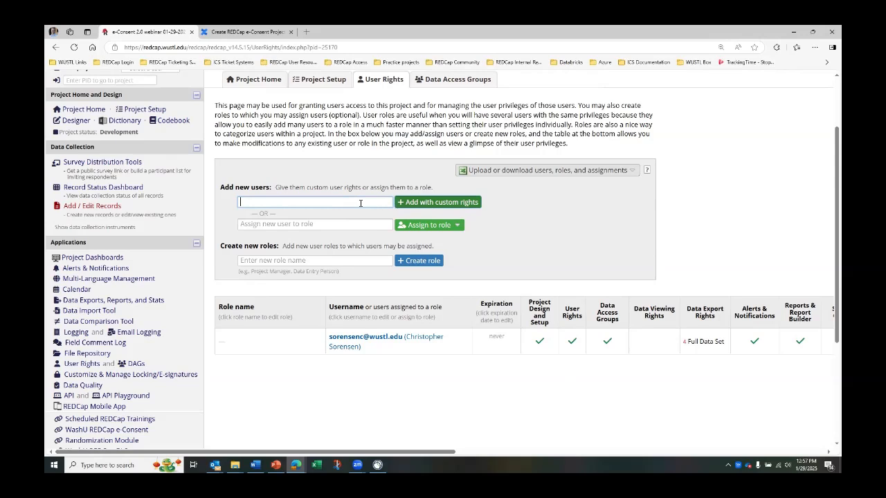
pyautogui.write('redcap')
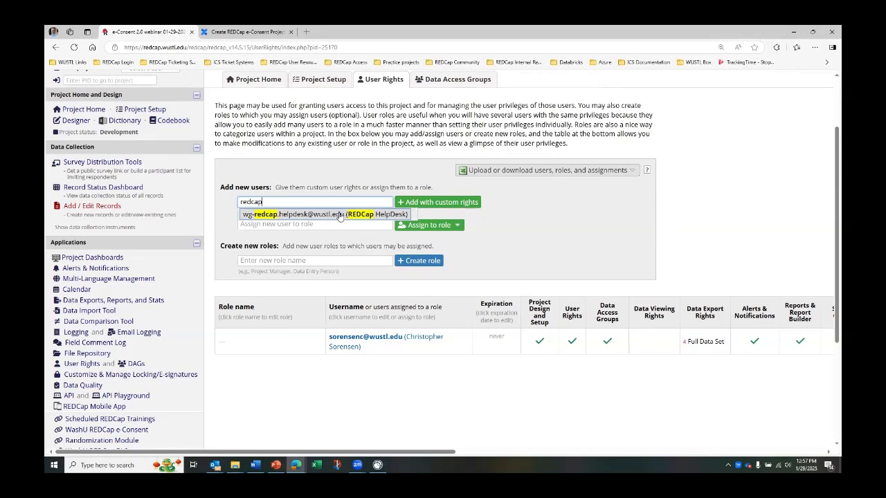
pyautogui.click(338, 215)
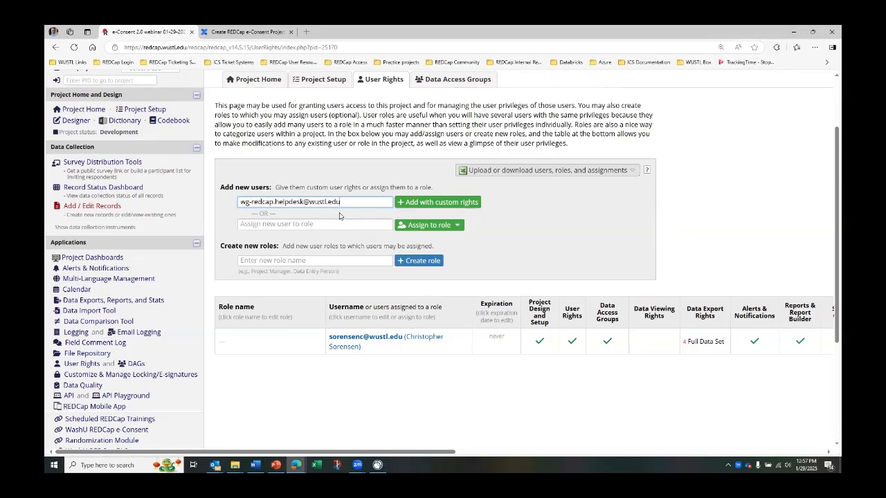
pyautogui.click(426, 204)
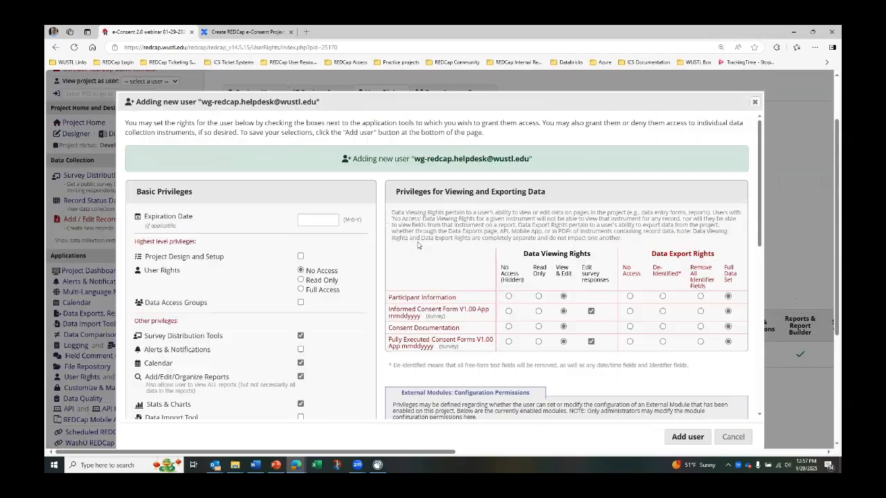
# Review the new user's basic privileges, data viewing and export rights, notification setting, and record creation and locking settings
pyautogui.scroll(1, 418, 245)
pyautogui.scroll(-1, 420, 260)
pyautogui.scroll(-1, 600, 117)
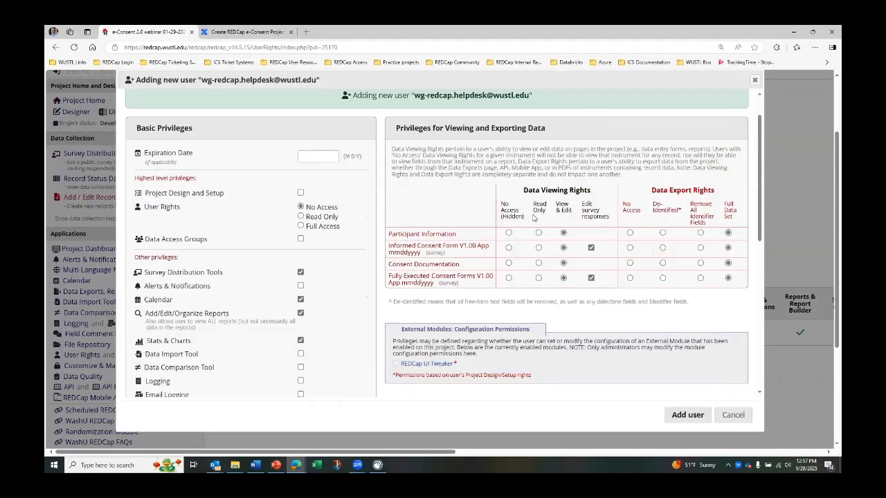
pyautogui.scroll(3, 533, 218)
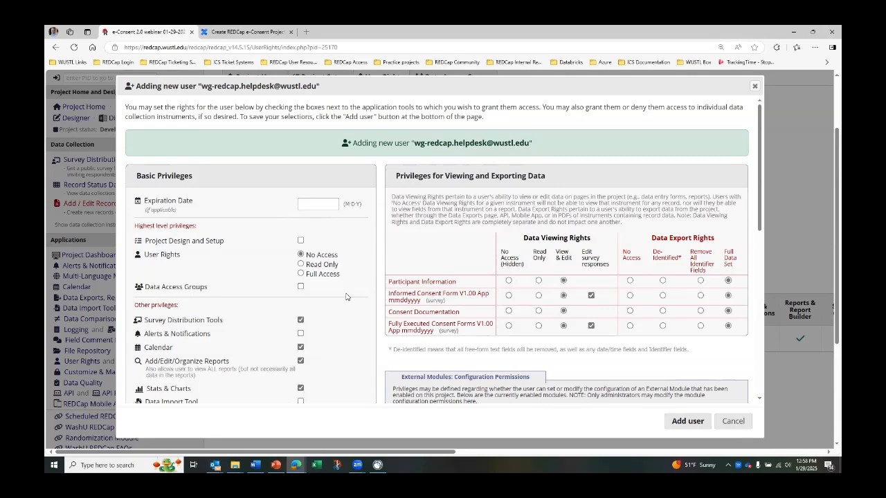
pyautogui.scroll(-3, 346, 296)
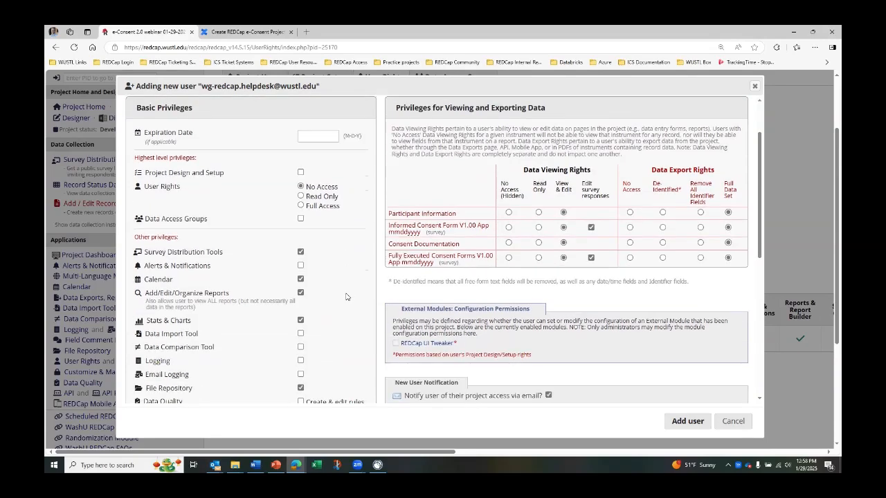
pyautogui.scroll(-1, 346, 296)
pyautogui.scroll(-2, 346, 296)
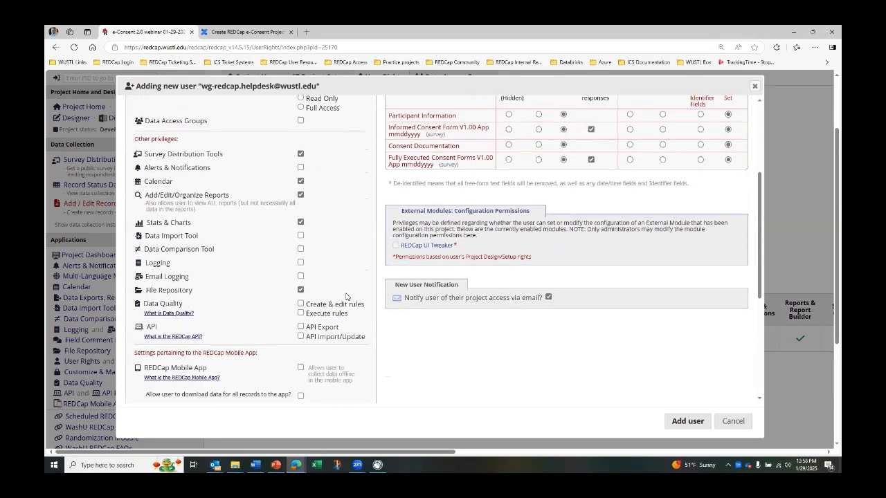
pyautogui.scroll(-4, 346, 296)
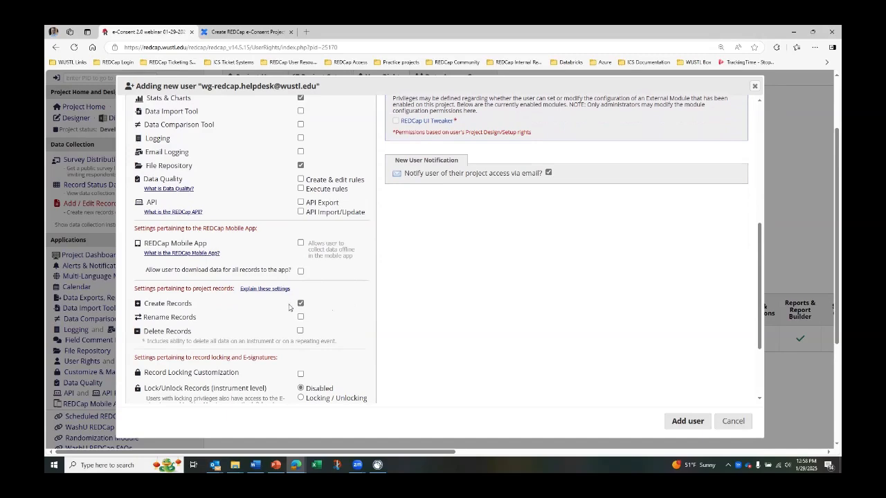
pyautogui.scroll(5, 460, 327)
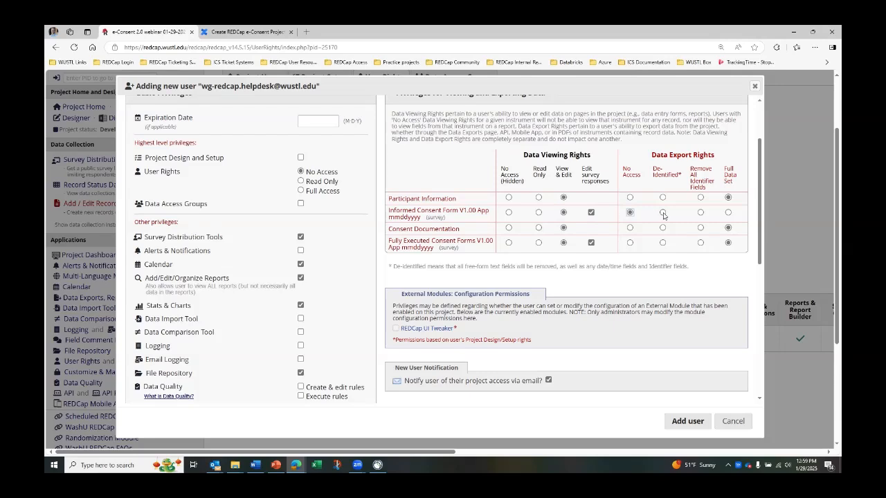
# Try the available data export rights for Informed Consent Form V1.00 App mmddyyyy and return it to Full Data Set
pyautogui.click(700, 213)
pyautogui.click(629, 213)
pyautogui.click(662, 213)
pyautogui.click(699, 213)
pyautogui.click(727, 213)
# Try No Access export rights on Participant Information, Consent Documentation and Fully Executed Consent Forms, and set them back to Full Data Set
pyautogui.click(630, 197)
pyautogui.click(630, 227)
pyautogui.click(630, 243)
pyautogui.click(728, 198)
pyautogui.click(728, 228)
pyautogui.click(728, 243)
# Add the REDCap HelpDesk account to the project with the chosen custom rights and email notification
pyautogui.scroll(-1, 672, 353)
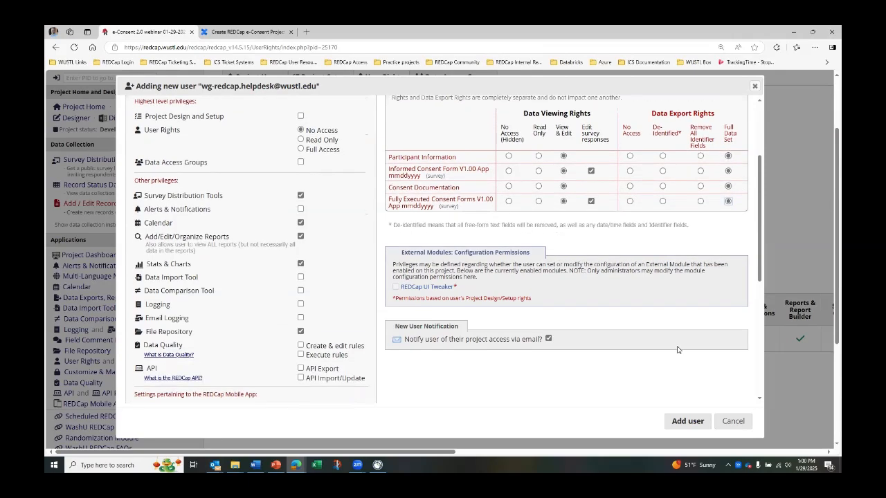
pyautogui.scroll(-2, 677, 349)
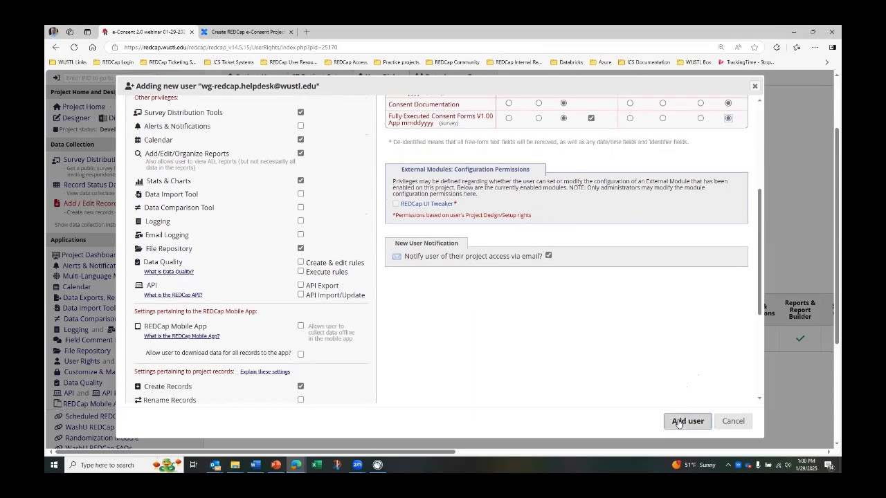
pyautogui.click(678, 421)
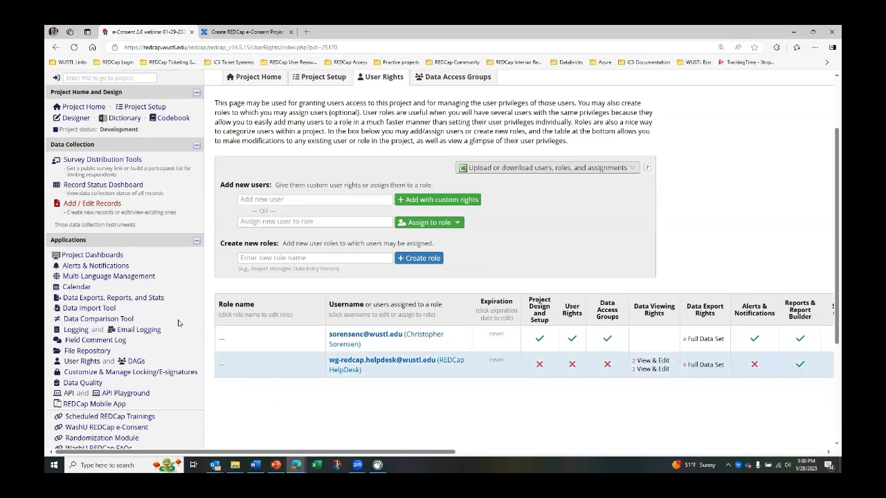
# Show the deactivated alerts in Alerts & Notifications, re-enable Alert #1, and hide deactivated alerts again
pyautogui.click(118, 269)
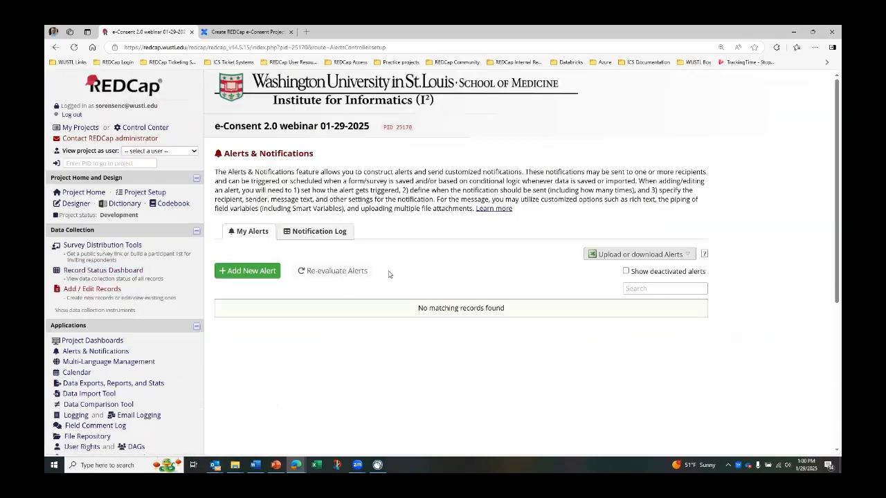
pyautogui.click(627, 272)
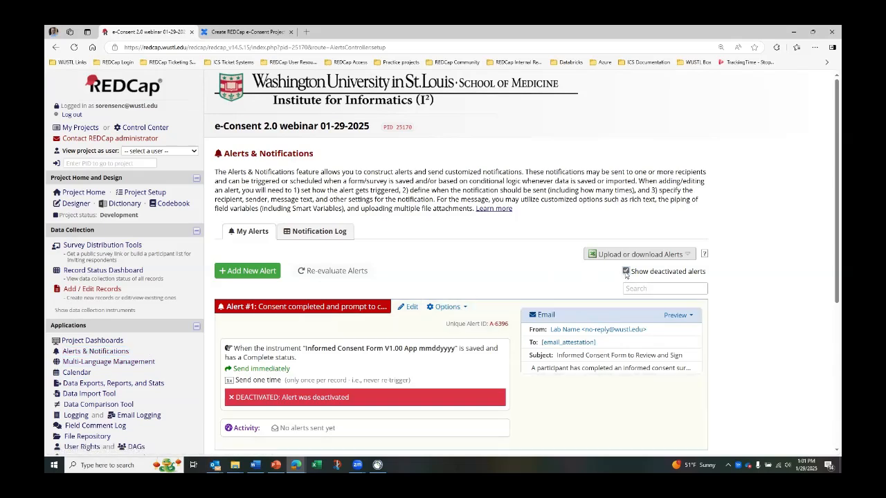
pyautogui.click(448, 308)
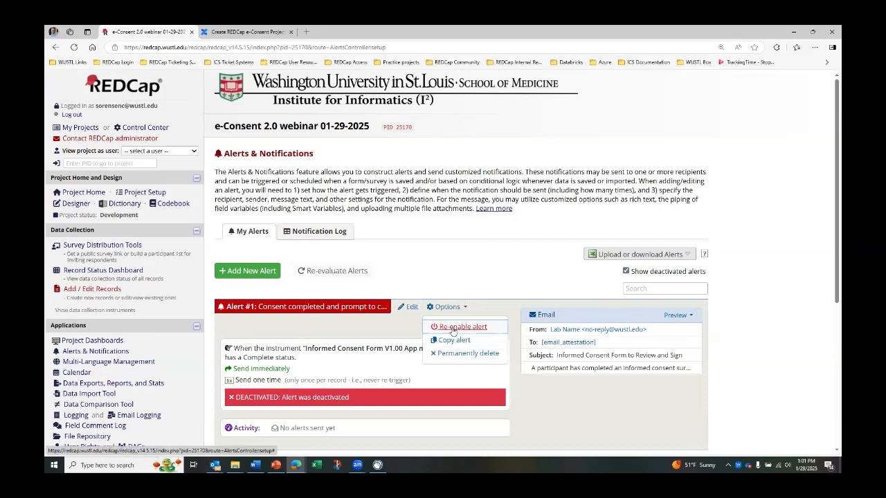
pyautogui.click(452, 328)
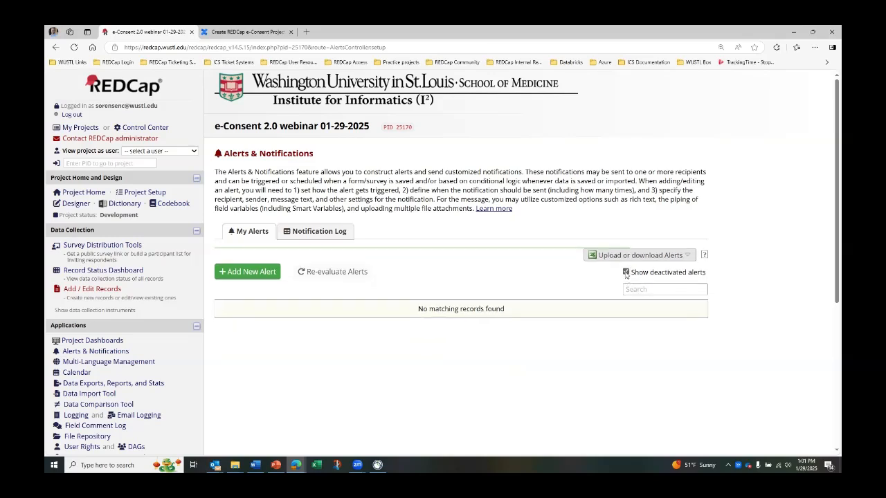
pyautogui.click(626, 271)
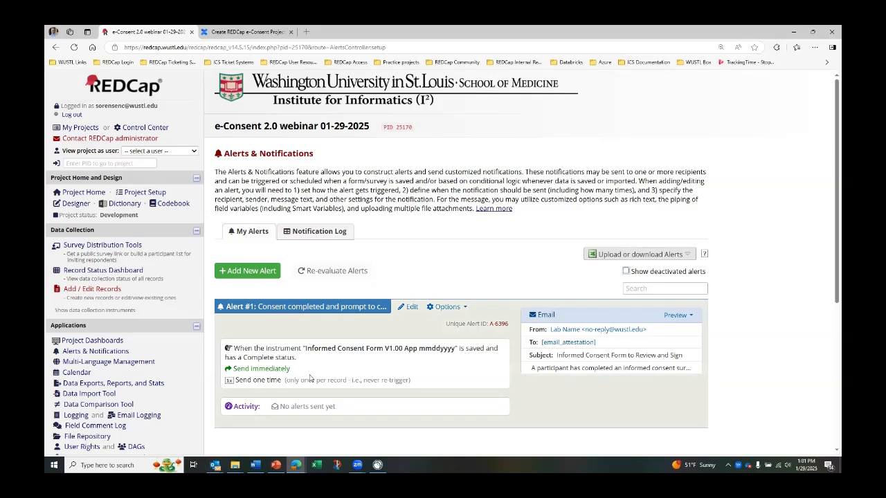
# Open Alert #1 for editing, keep Informed Consent Form V1.00 App mmddyyyy as its trigger, and review its schedule and sender name
pyautogui.click(410, 307)
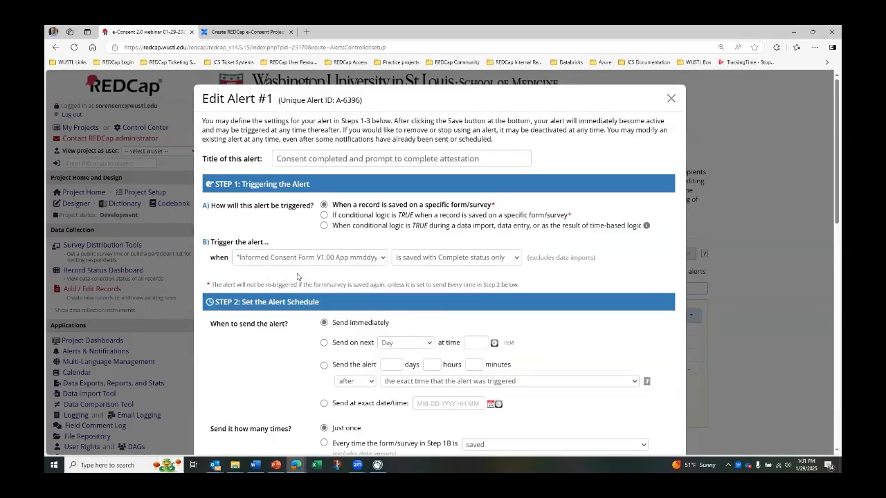
pyautogui.click(360, 260)
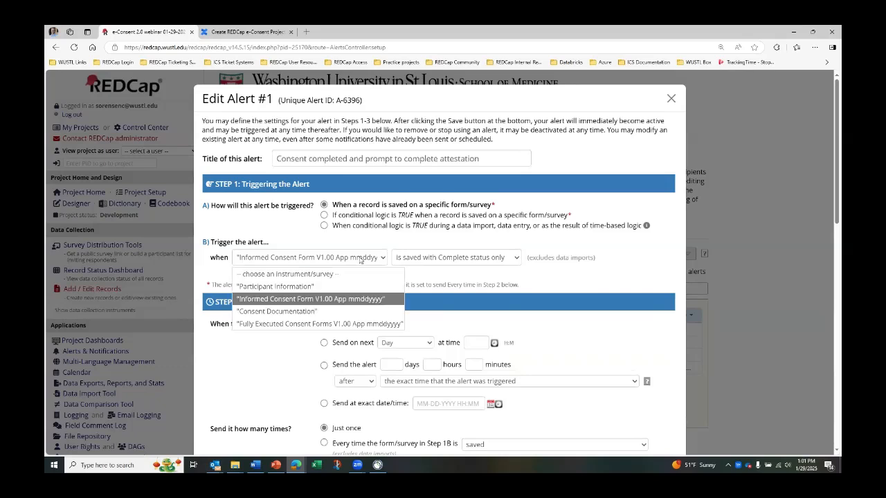
pyautogui.click(357, 299)
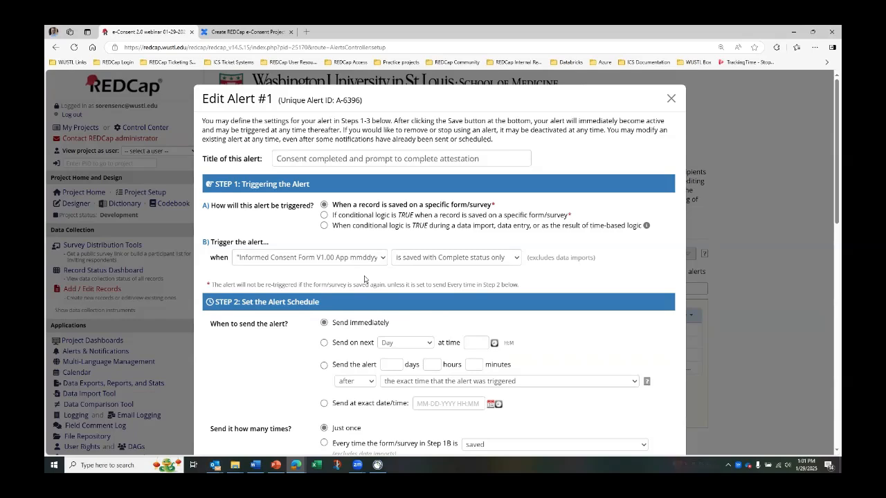
pyautogui.scroll(-1, 360, 282)
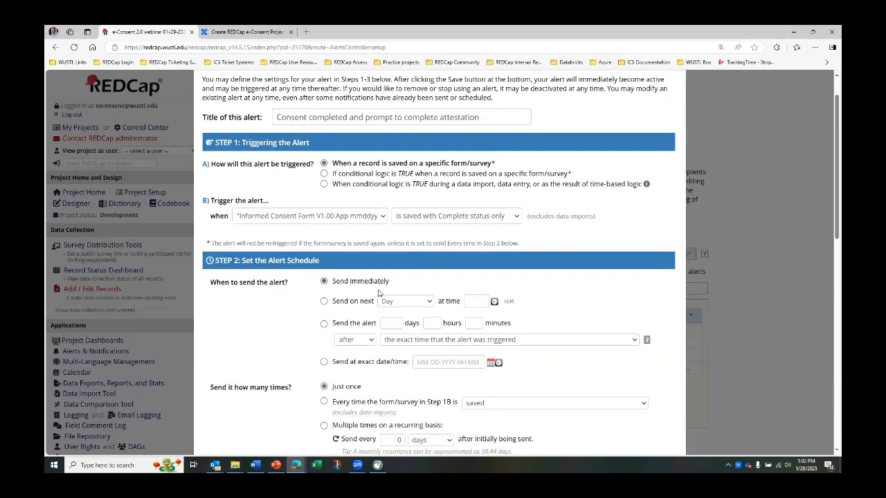
pyautogui.scroll(-2, 376, 296)
pyautogui.scroll(-3, 379, 310)
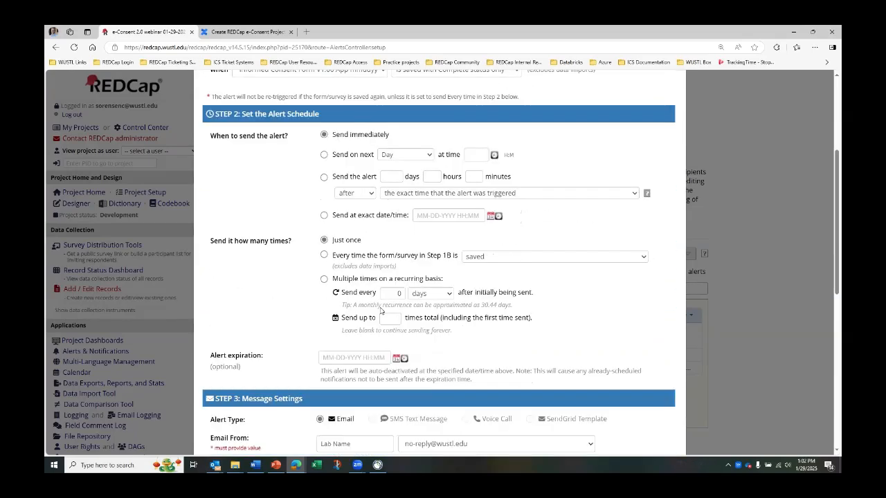
pyautogui.scroll(-3, 380, 310)
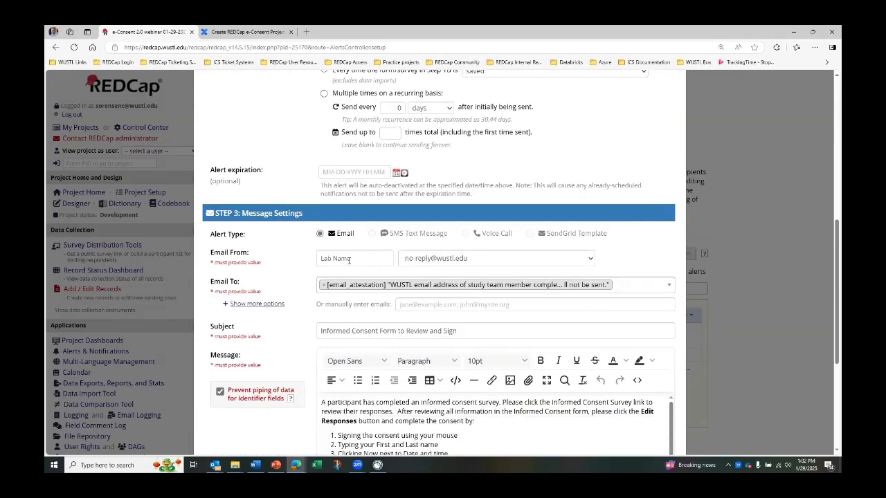
pyautogui.moveTo(345, 260); pyautogui.dragTo(316, 260)
pyautogui.click(300, 280)
# Try adding two project users' email addresses as alert recipients and remove both, keeping only the [email_attestation] field
pyautogui.click(624, 286)
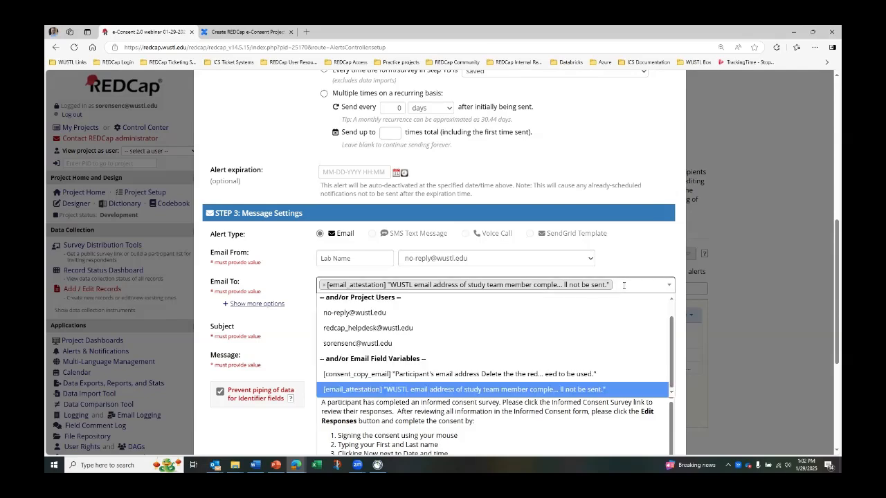
pyautogui.click(360, 343)
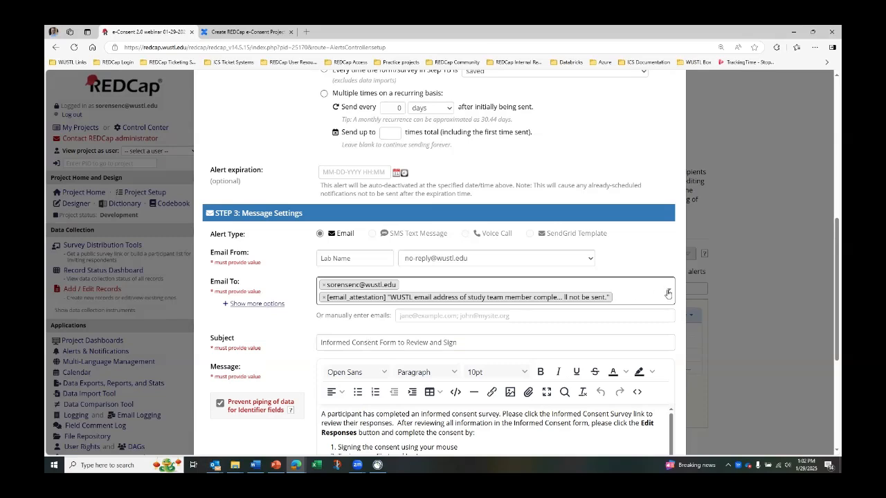
pyautogui.click(617, 299)
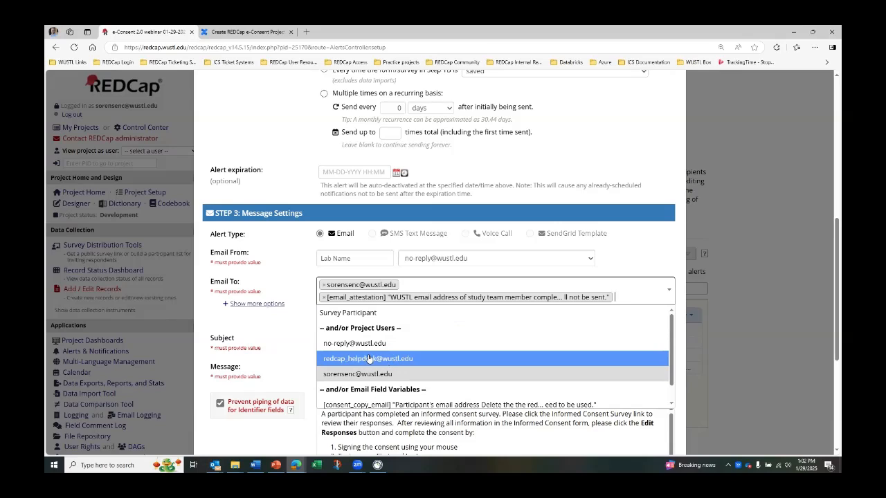
pyautogui.click(381, 358)
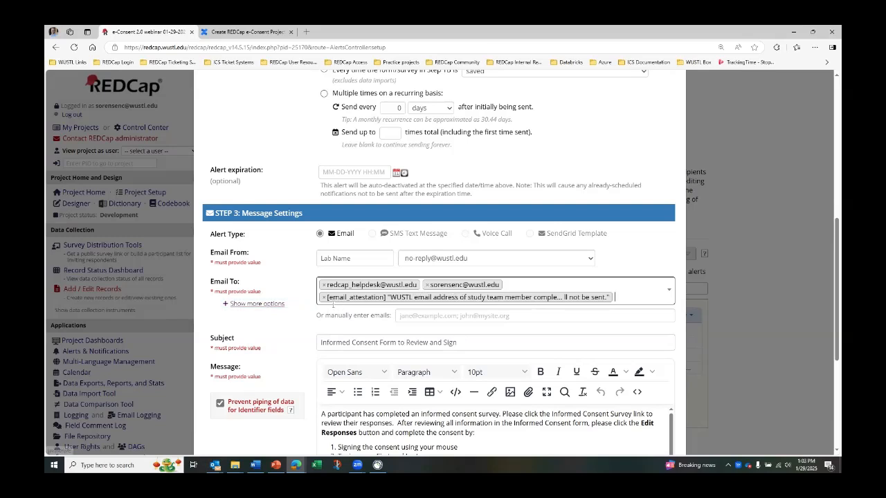
pyautogui.click(426, 285)
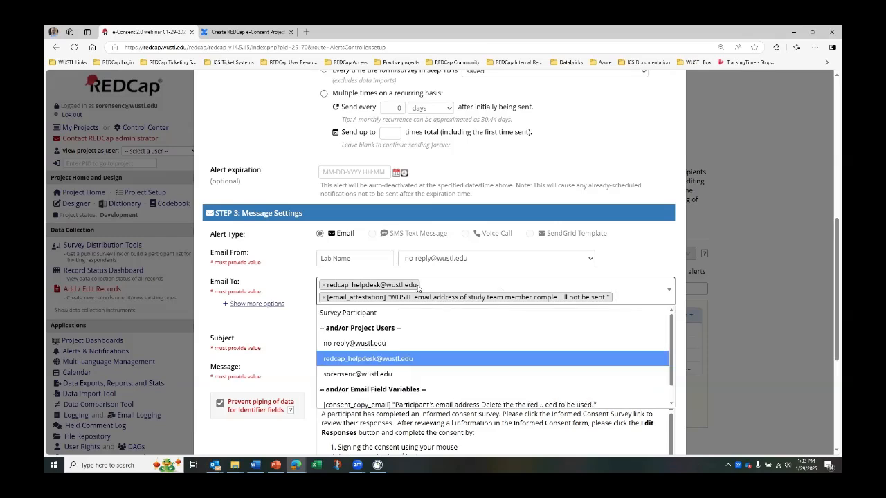
pyautogui.click(323, 284)
pyautogui.click(311, 290)
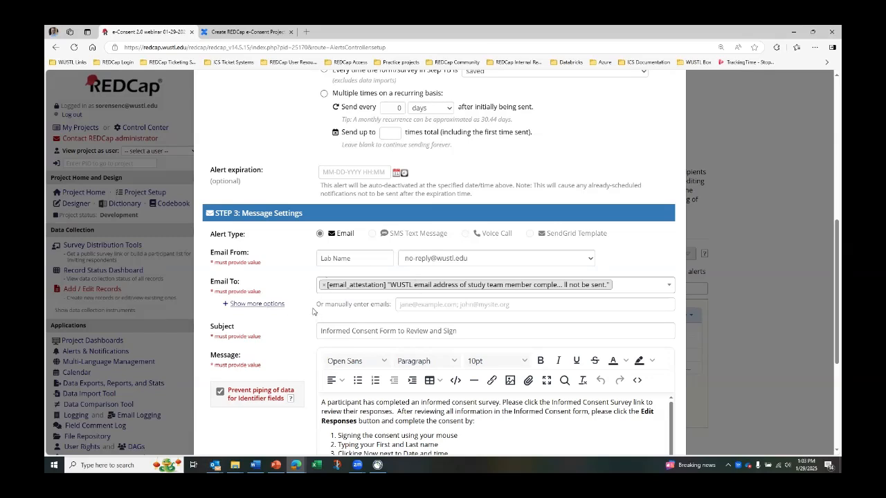
# End the alert's message with "Thank you!" below the informed consent form link and save the alert
pyautogui.scroll(-3, 313, 311)
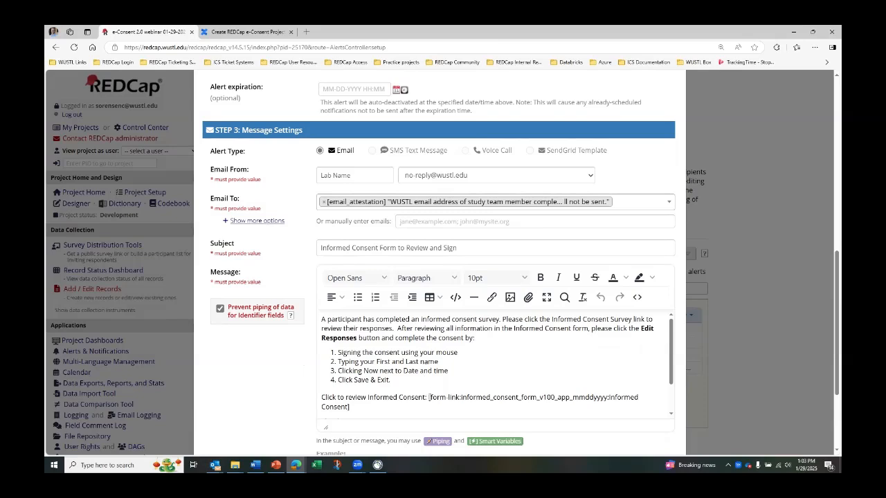
pyautogui.moveTo(427, 397); pyautogui.dragTo(432, 404)
pyautogui.click(424, 399)
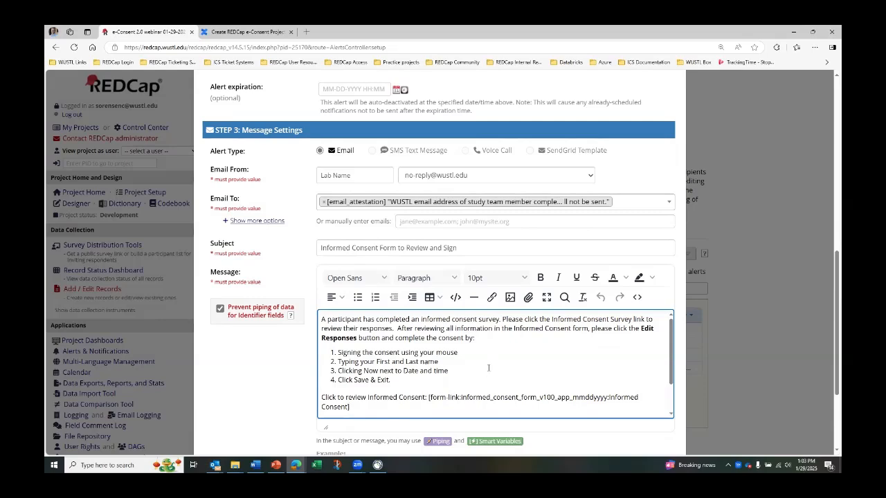
pyautogui.press('Return')
pyautogui.write('Thank you!')
pyautogui.scroll(-2, 592, 393)
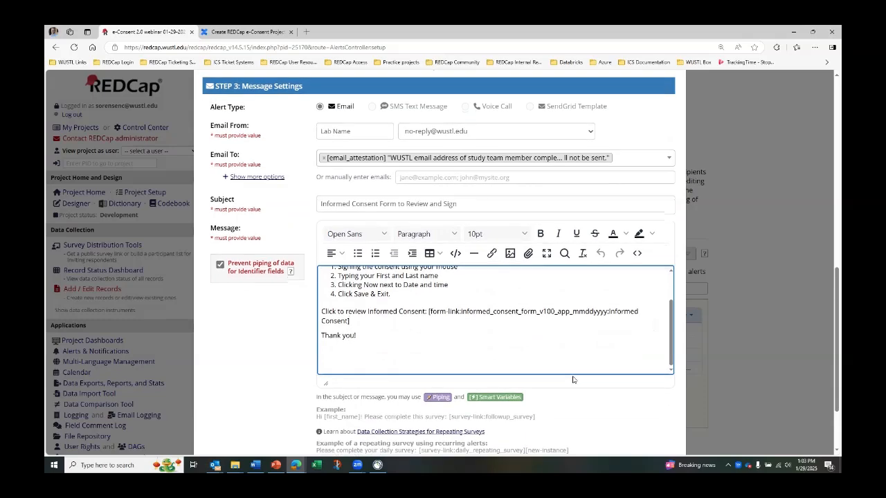
pyautogui.scroll(-1, 592, 394)
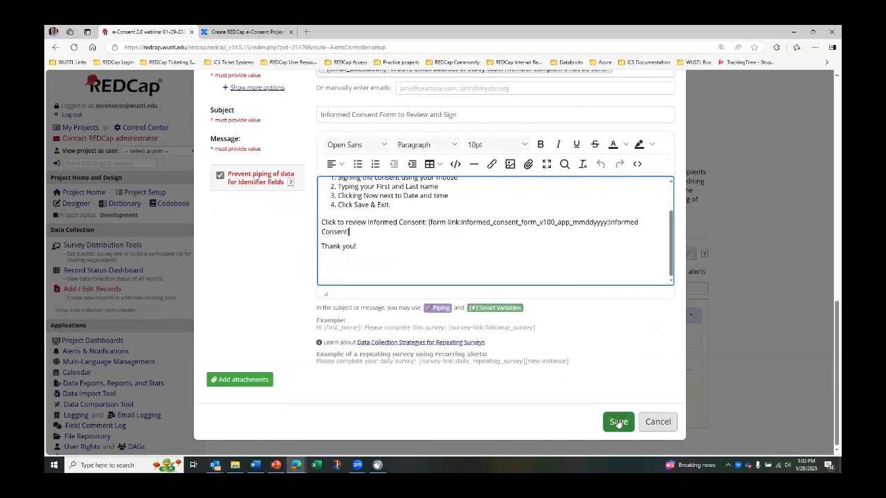
pyautogui.click(618, 422)
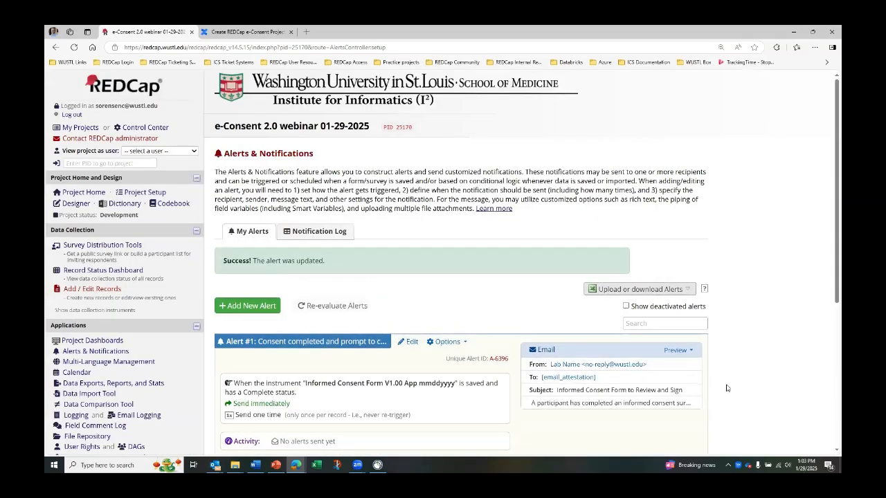